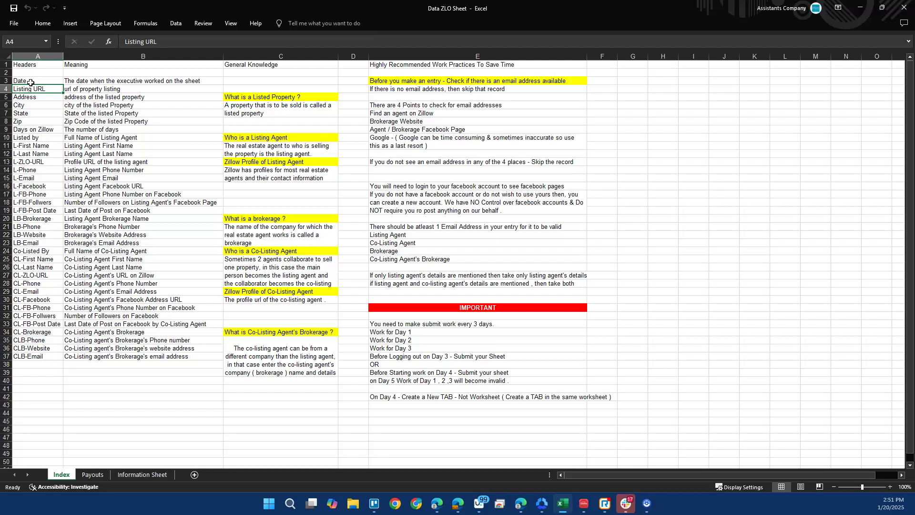
# Read through the Index sheet's field list and the Listing URL meaning.
pyautogui.press('Down')
pyautogui.press('Up')
pyautogui.press('Right')
pyautogui.press('Up')
pyautogui.press('Down')
pyautogui.press('Down')
pyautogui.press('Down')
pyautogui.press('Down')
pyautogui.press('Down')
pyautogui.press('Down')
pyautogui.press('Down')
pyautogui.press('Down')
pyautogui.press('Down')
pyautogui.press('Down')
pyautogui.press('Down')
pyautogui.press('Down')
pyautogui.press('Down')
pyautogui.press('Down')
pyautogui.press('Down')
pyautogui.press('Down')
pyautogui.press('Down')
pyautogui.press('Down')
pyautogui.press('Down')
pyautogui.press('Down')
pyautogui.press('Down')
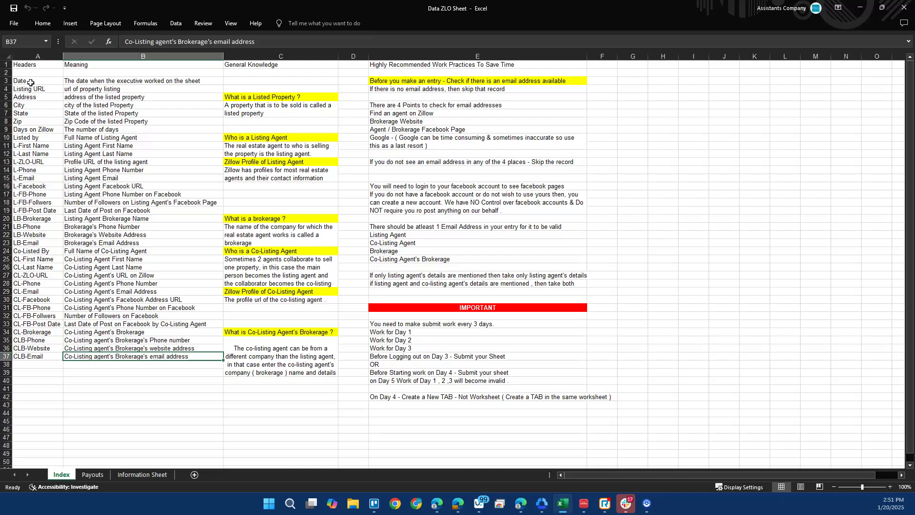
# Read the General Knowledge and work-practice notes, then bring up the Payouts sheet.
pyautogui.press('Right')
pyautogui.hotkey('ctrl', 'Up')
pyautogui.hotkey('ctrl', 'Up')
pyautogui.hotkey('ctrl', 'Up')
pyautogui.hotkey('ctrl', 'Up')
pyautogui.hotkey('ctrl', 'Up')
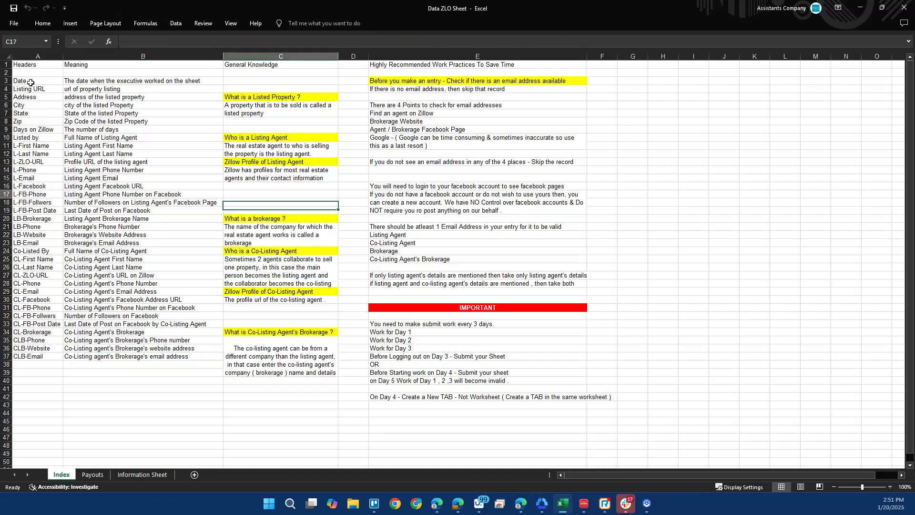
pyautogui.press('Down')
pyautogui.press('Down')
pyautogui.press('Down')
pyautogui.press('Down')
pyautogui.press('Down')
pyautogui.press('Down')
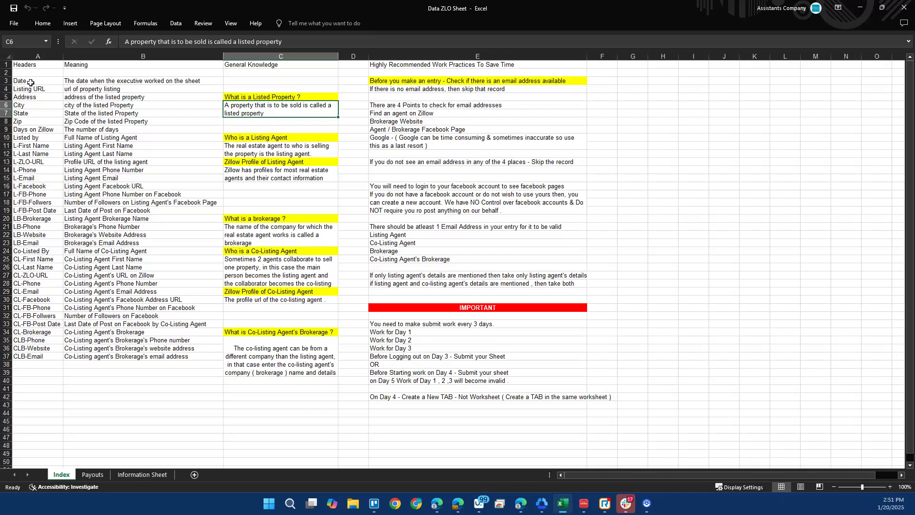
pyautogui.press('Down')
pyautogui.press('Down')
pyautogui.press('Down')
pyautogui.press('Down')
pyautogui.press('Up')
pyautogui.press('Up')
pyautogui.press('Up')
pyautogui.press('Up')
pyautogui.press('Up')
pyautogui.press('Up')
pyautogui.press('Up')
pyautogui.press('Up')
pyautogui.press('Up')
pyautogui.press('Up')
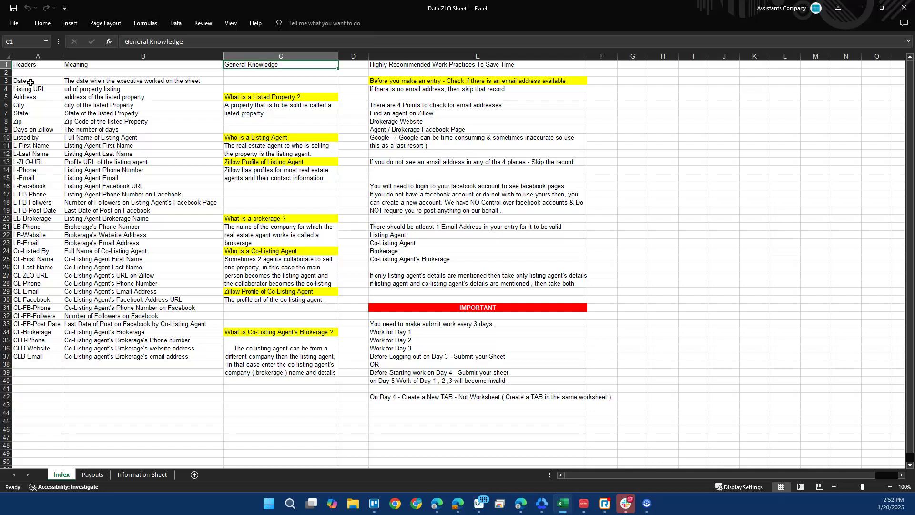
pyautogui.press('Right')
pyautogui.press('Right')
pyautogui.press('Down')
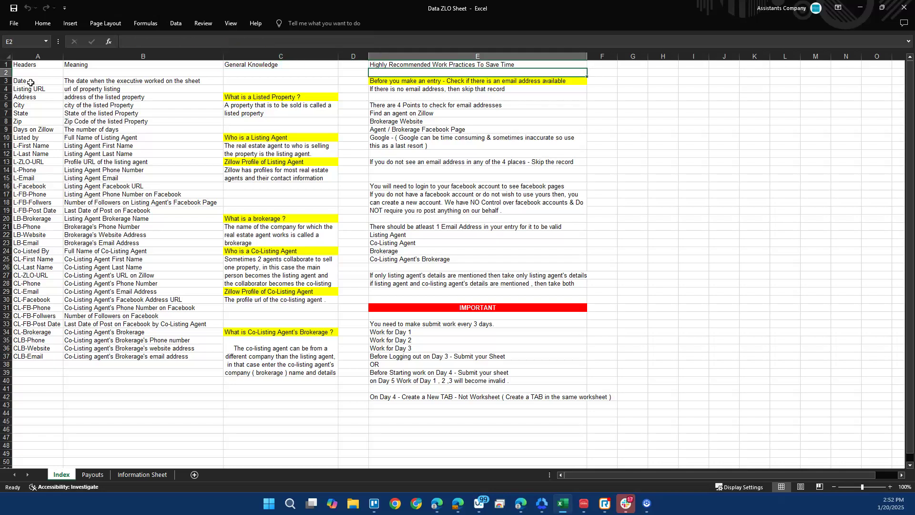
pyautogui.press('Down')
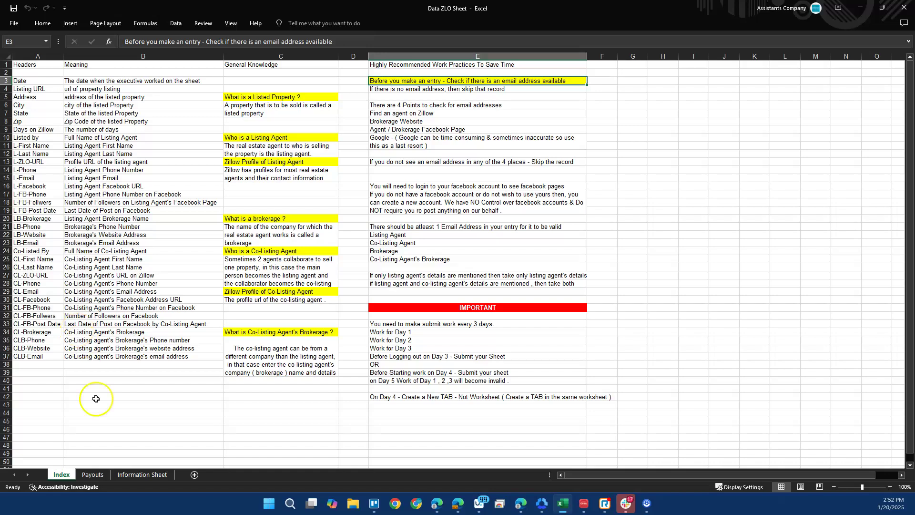
pyautogui.click(94, 475)
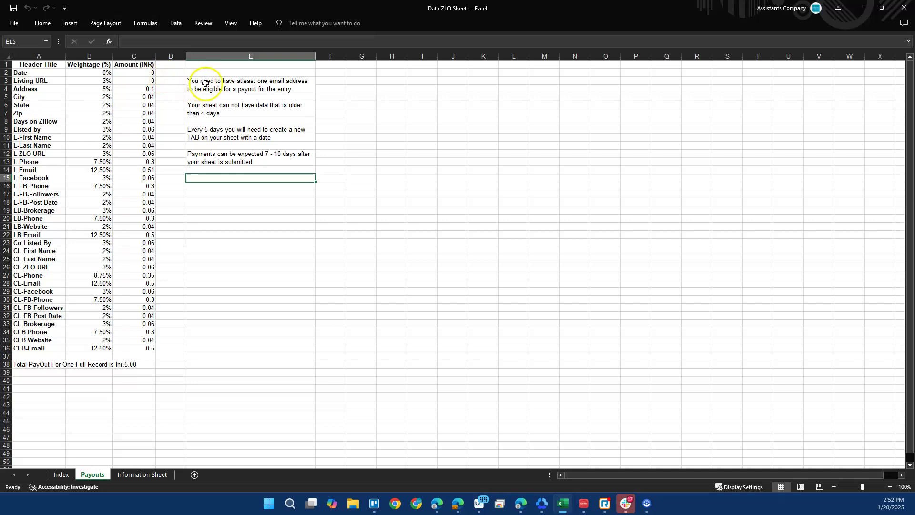
pyautogui.click(130, 360)
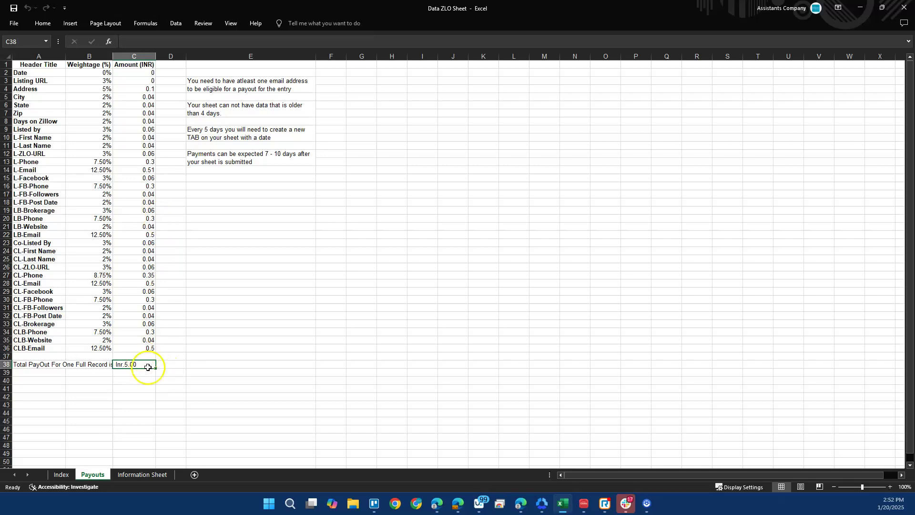
# Copy the Information Sheet via Move or Copy, placing Information Sheet (2) before the original.
pyautogui.click(142, 474)
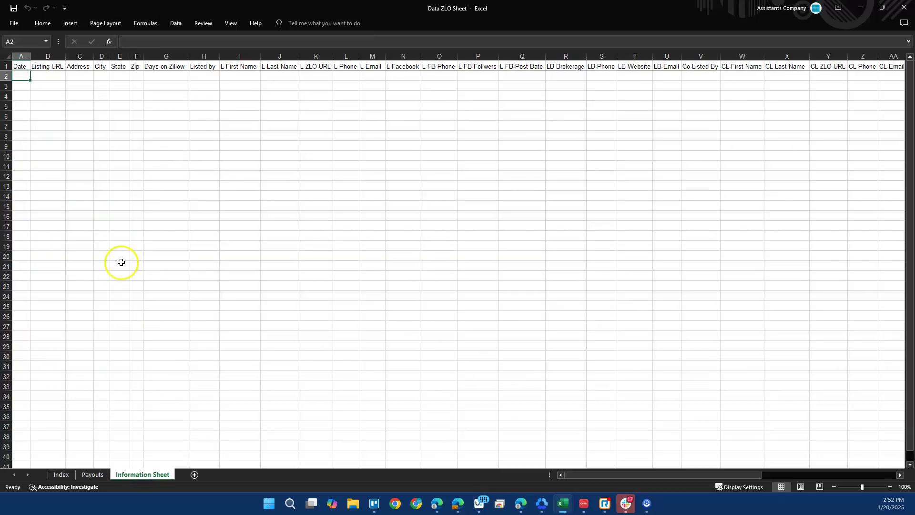
pyautogui.rightClick(158, 476)
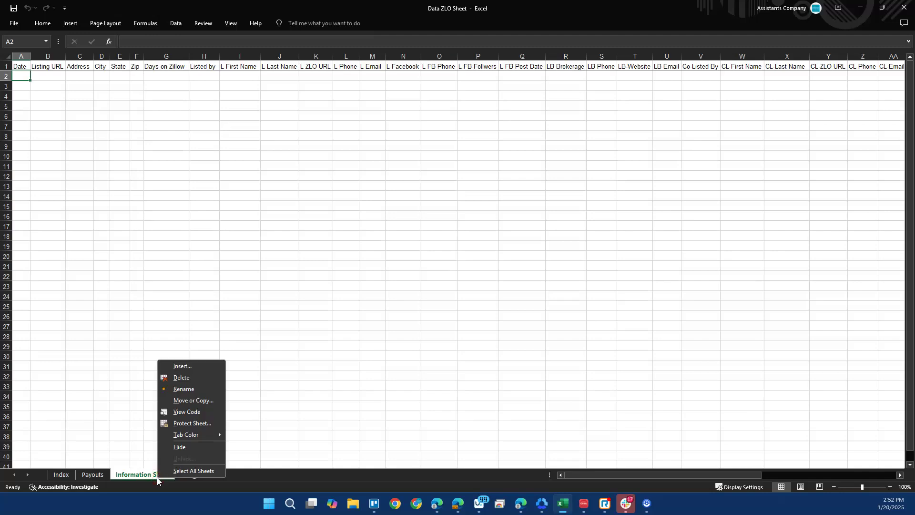
pyautogui.click(182, 407)
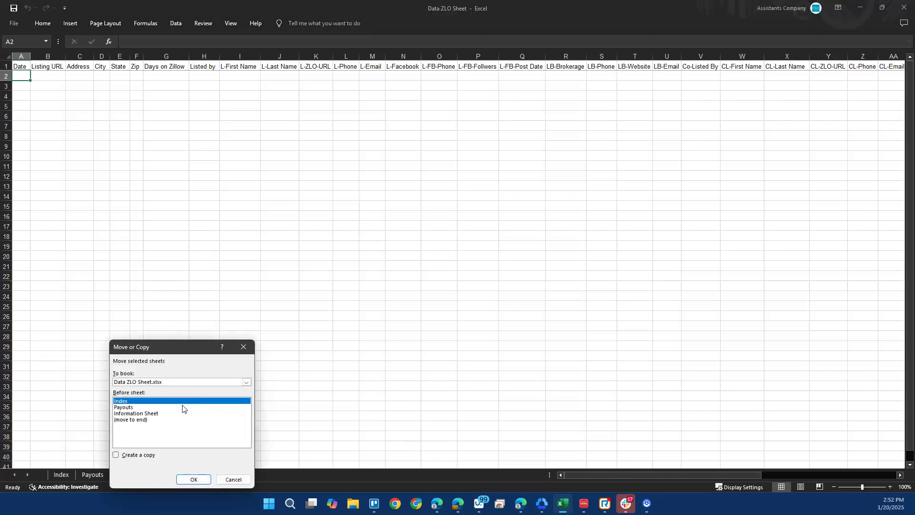
pyautogui.click(154, 414)
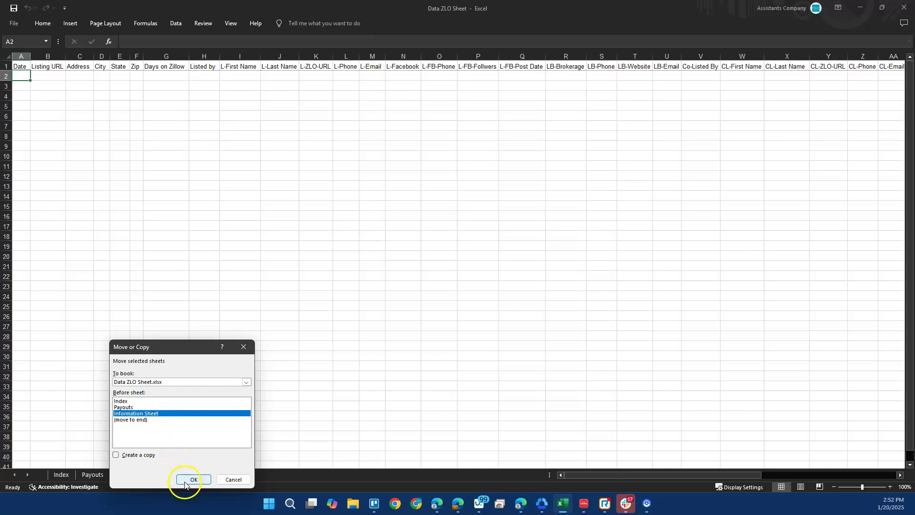
pyautogui.click(118, 455)
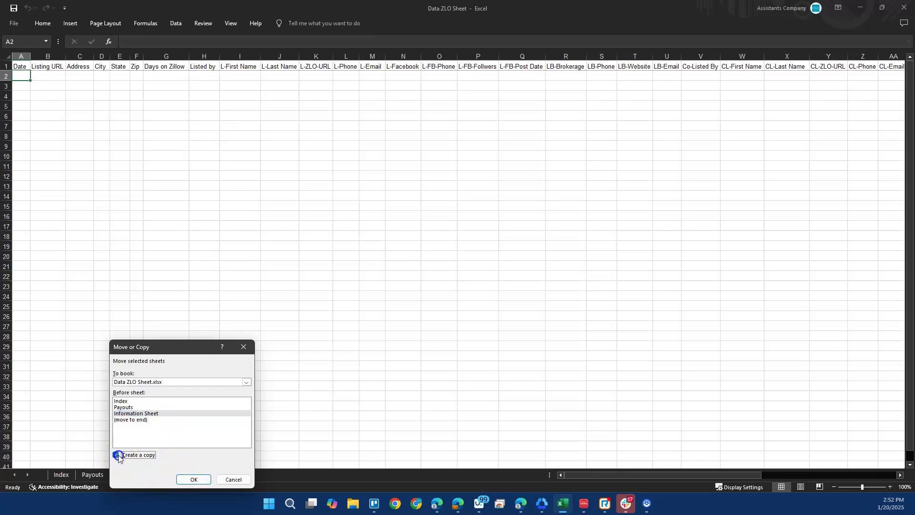
pyautogui.click(187, 478)
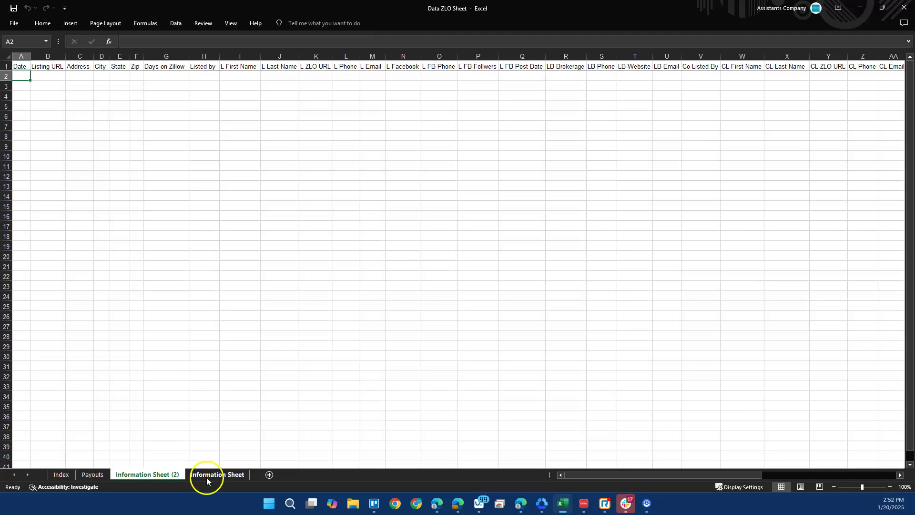
# Rename the copied sheet tab to 2001-2201.
pyautogui.doubleClick(171, 478)
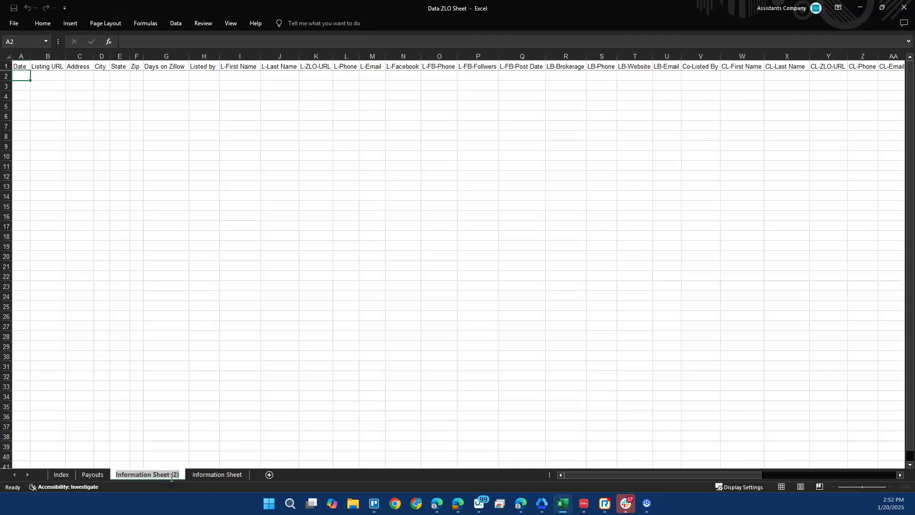
pyautogui.write('20')
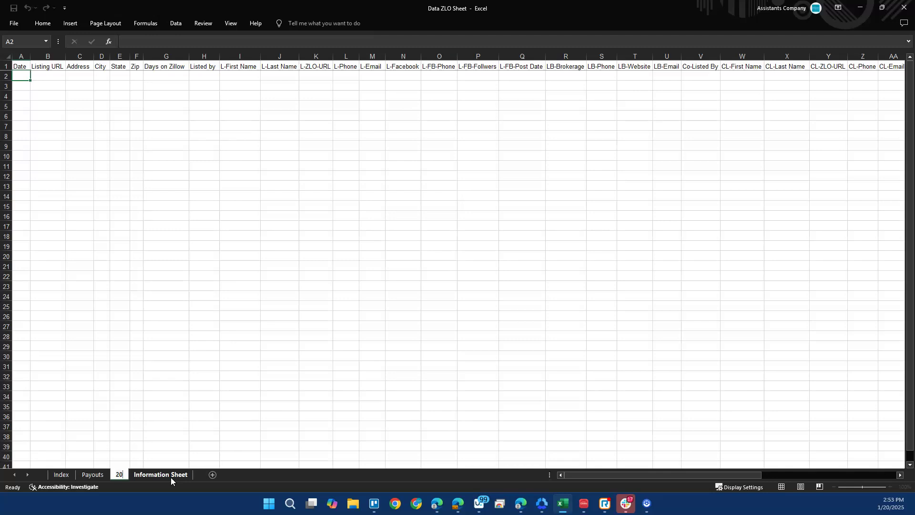
pyautogui.write('01-')
pyautogui.write('2201')
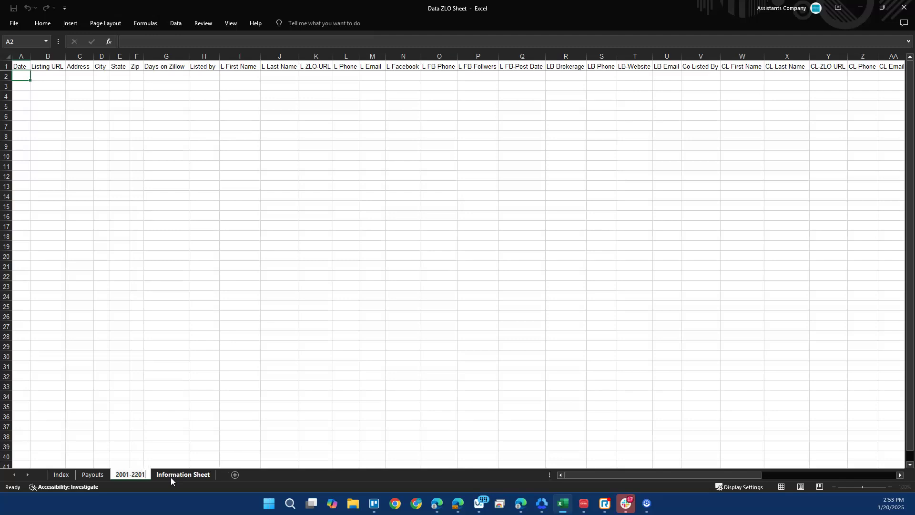
pyautogui.click(84, 233)
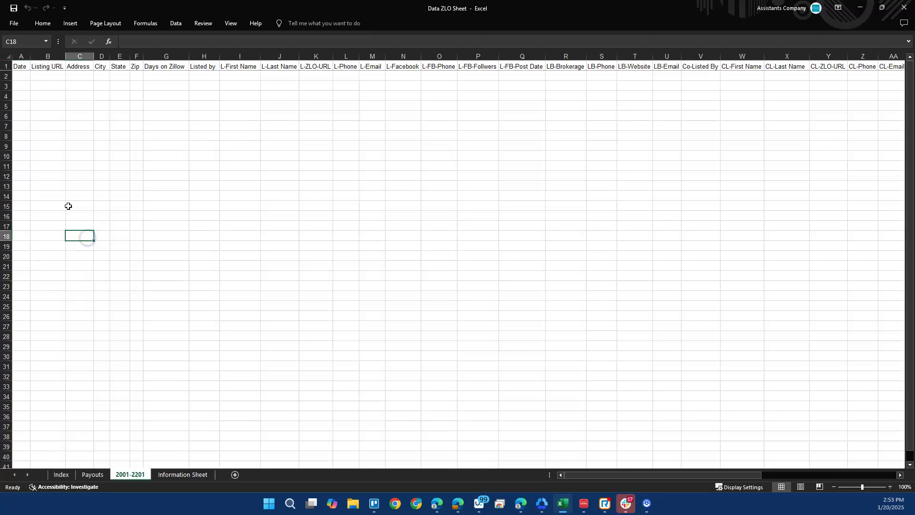
# Enter 20/01/24 as the date in A2, ending on Listing URL cell B2.
pyautogui.click(25, 74)
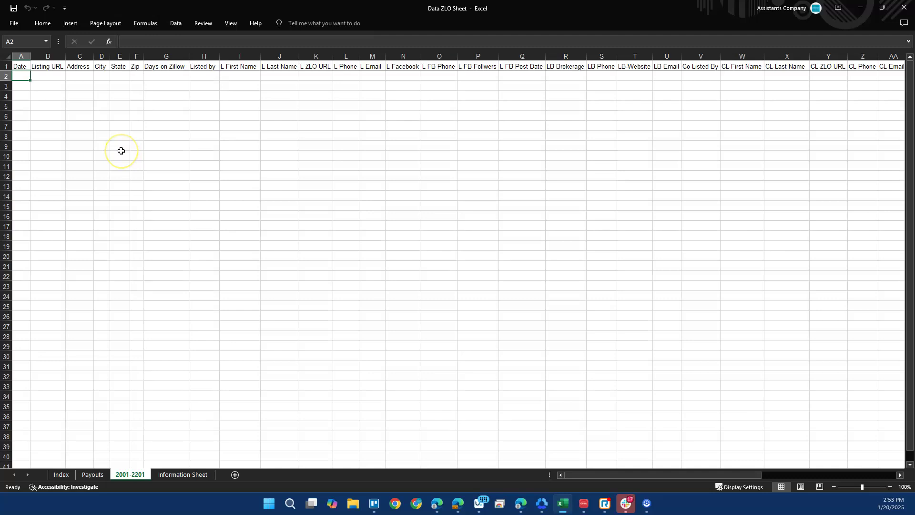
pyautogui.write('20')
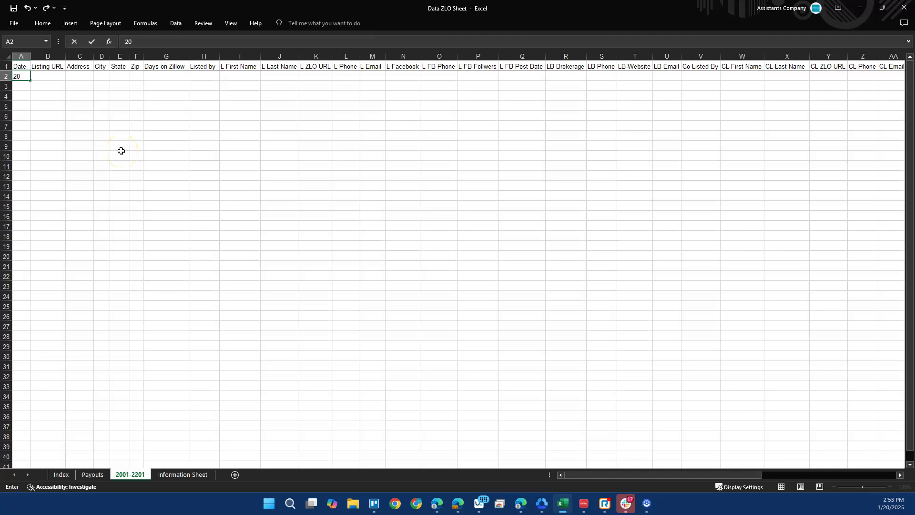
pyautogui.write('/01/24')
pyautogui.press('Return')
pyautogui.press('Up')
pyautogui.press('Right')
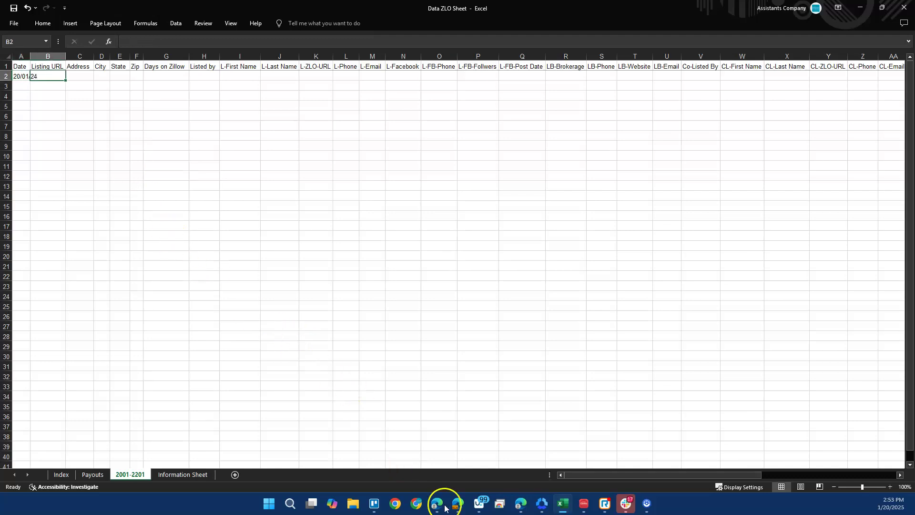
# In the Zillow browser, open Find an Agent in a new tab.
pyautogui.moveTo(457, 501)
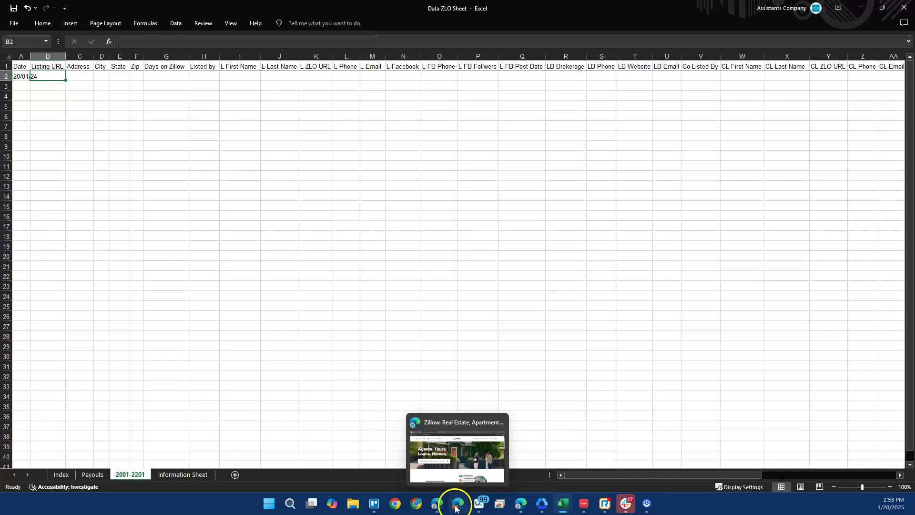
pyautogui.click(456, 506)
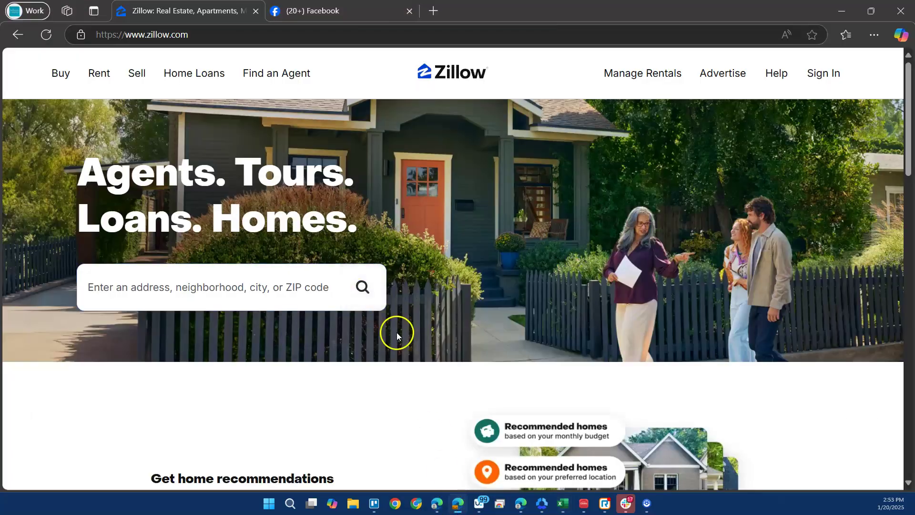
pyautogui.click(193, 290)
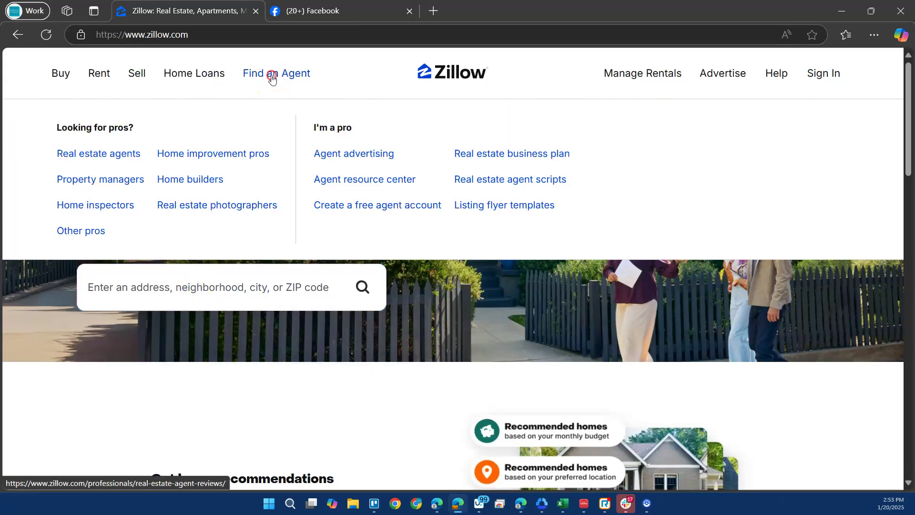
pyautogui.rightClick(271, 76)
pyautogui.click(333, 87)
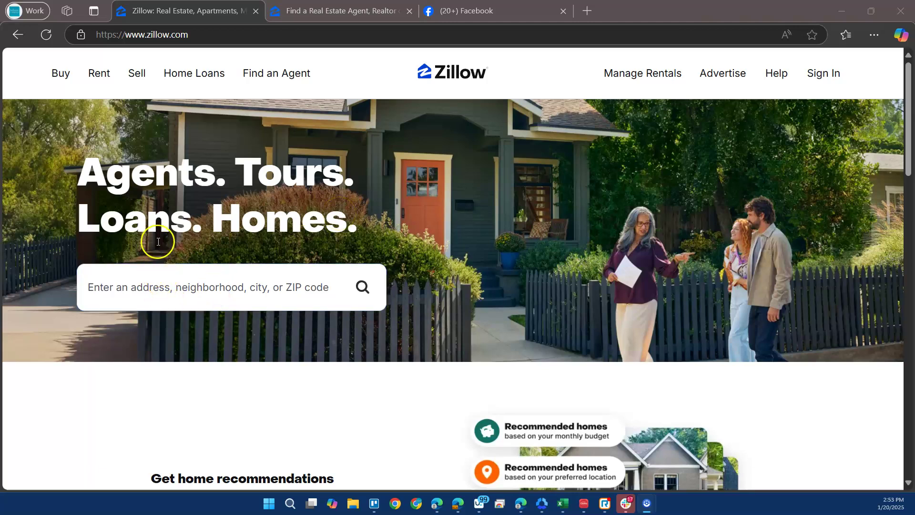
# Search Zillow for New York City homes for sale.
pyautogui.click(169, 289)
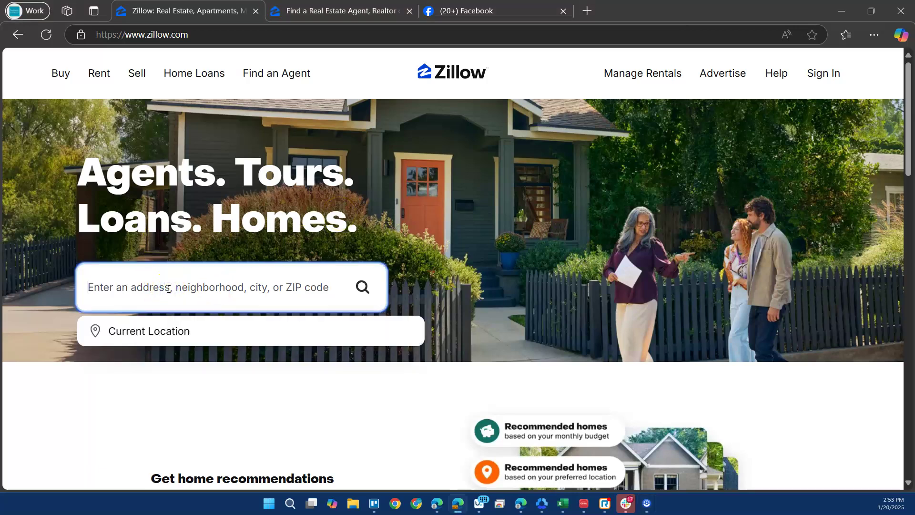
pyautogui.write('New York City')
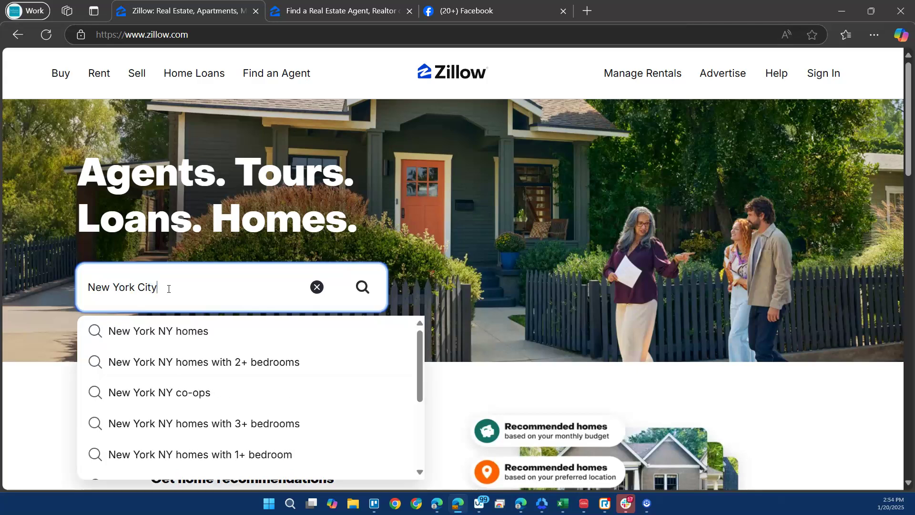
pyautogui.click(361, 288)
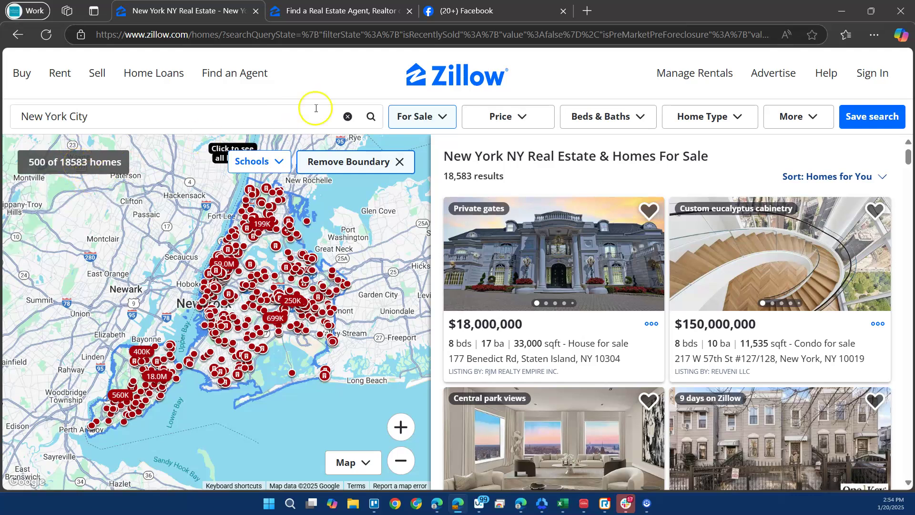
# Set Days On Zillow to 7 days (1,246 homes) and sort results by Newest.
pyautogui.click(791, 118)
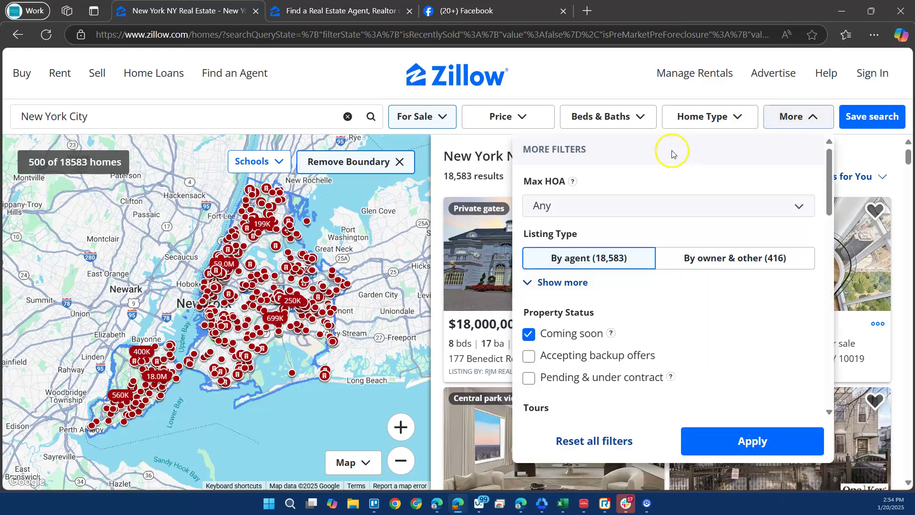
pyautogui.click(571, 284)
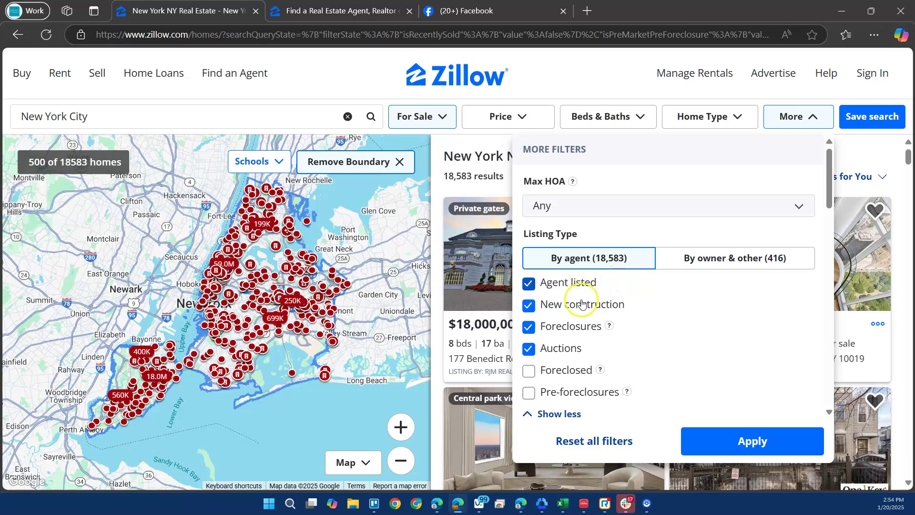
pyautogui.scroll(-4, 589, 348)
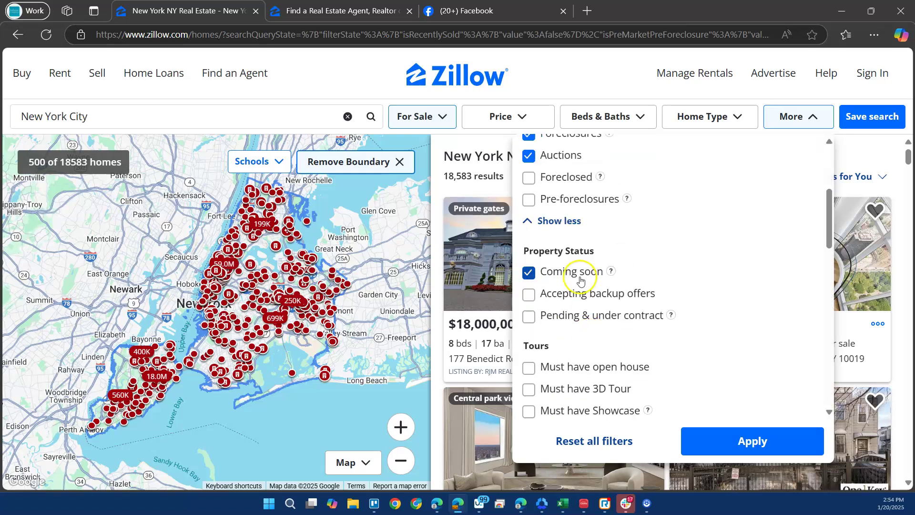
pyautogui.scroll(-3, 593, 324)
pyautogui.scroll(-13, 594, 335)
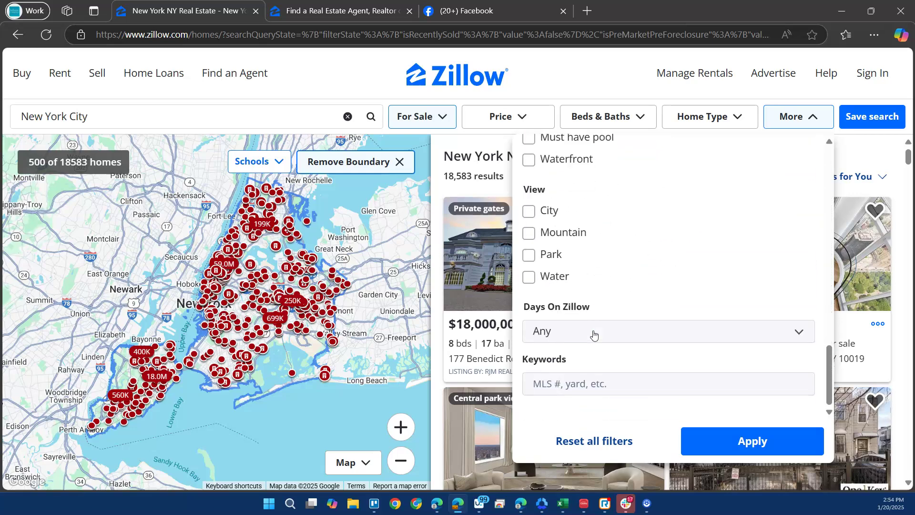
pyautogui.click(562, 333)
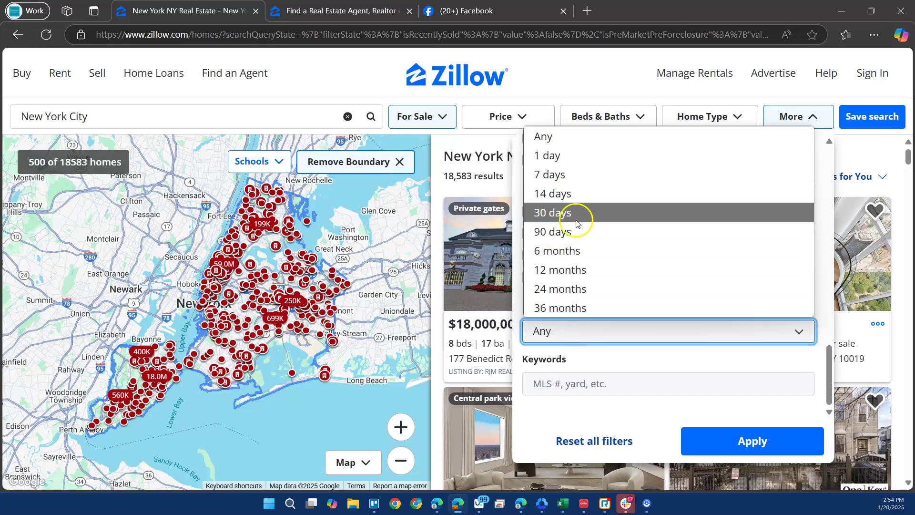
pyautogui.click(586, 175)
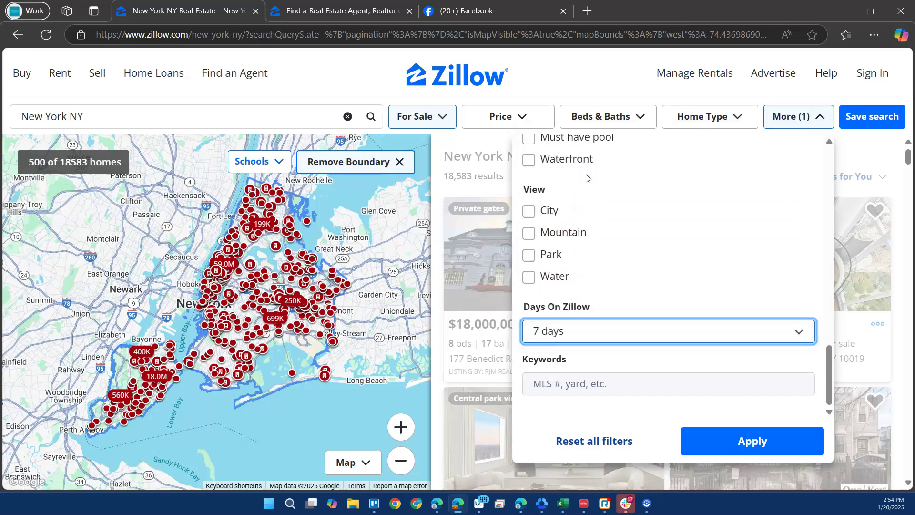
pyautogui.click(733, 441)
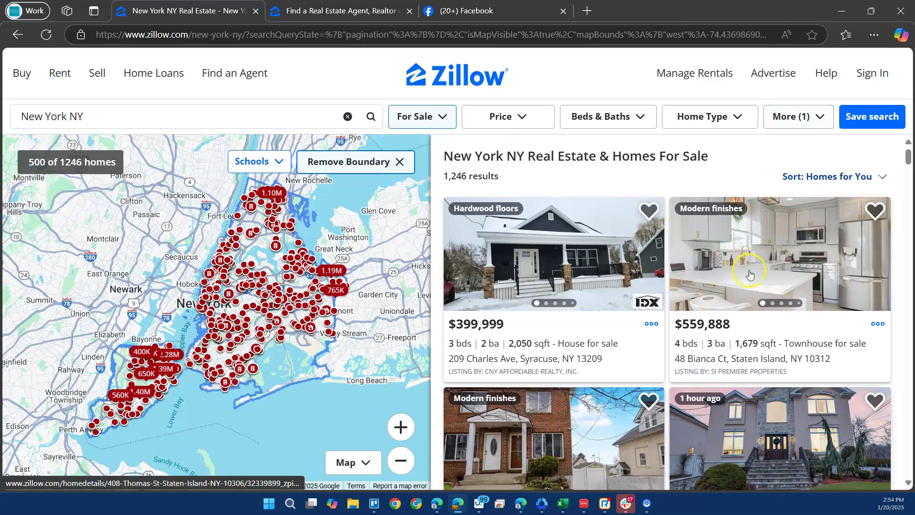
pyautogui.click(845, 181)
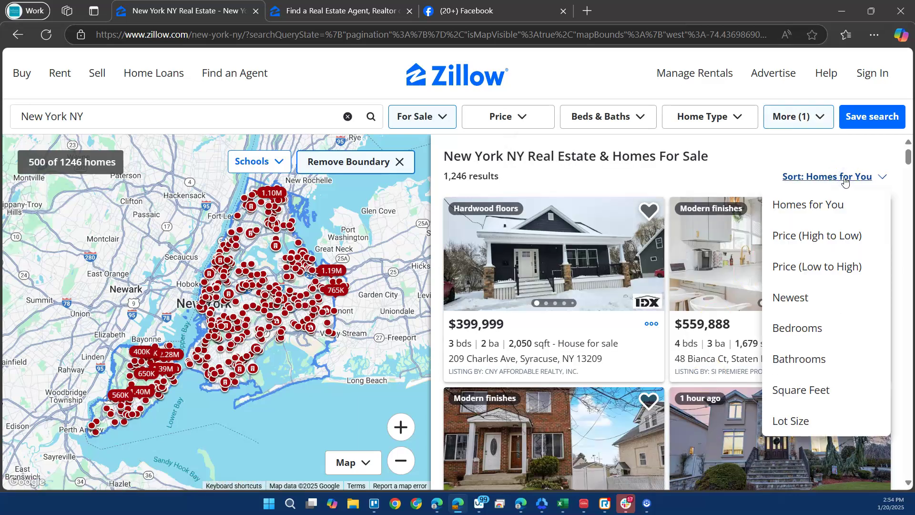
pyautogui.click(818, 298)
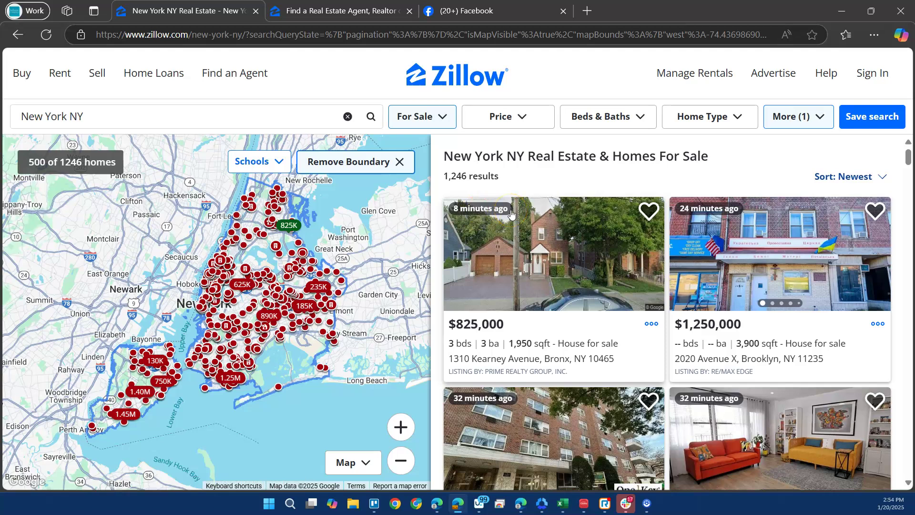
pyautogui.rightClick(520, 289)
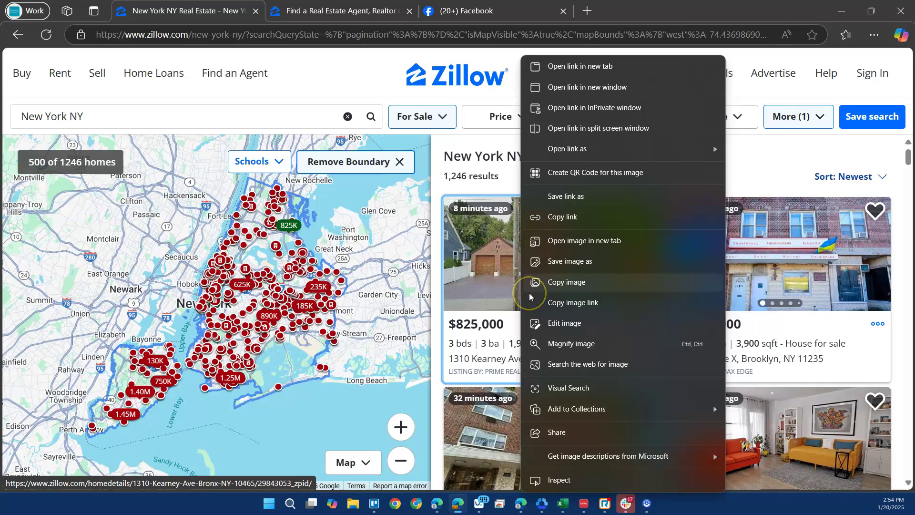
pyautogui.click(611, 66)
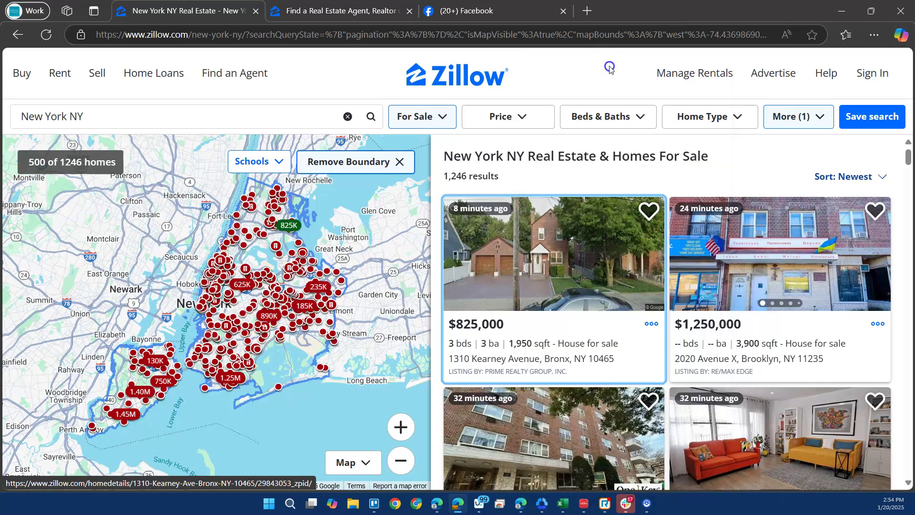
pyautogui.click(482, 12)
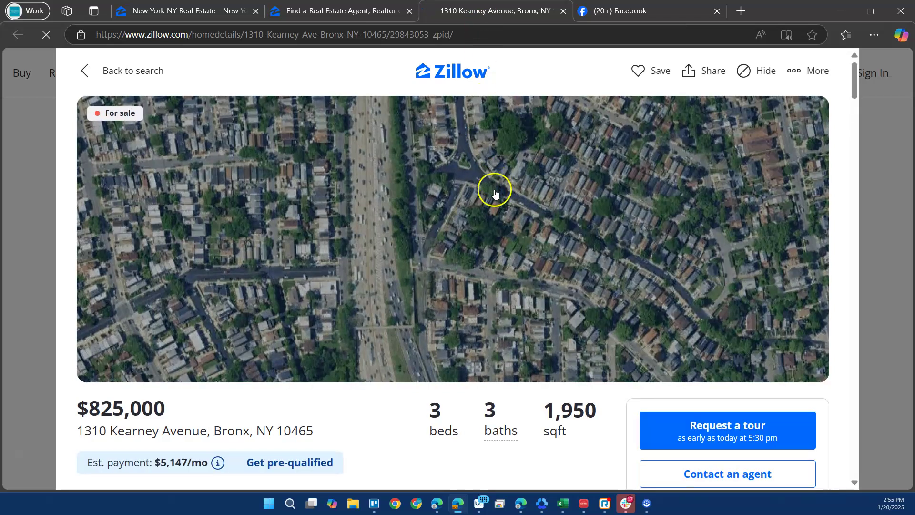
# Select the listing page's web address in the address bar.
pyautogui.scroll(-3, 496, 243)
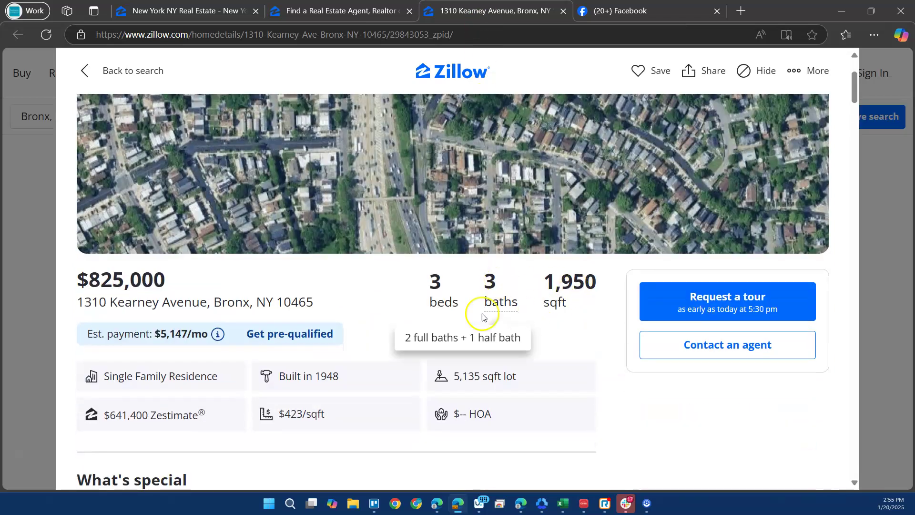
pyautogui.rightClick(385, 281)
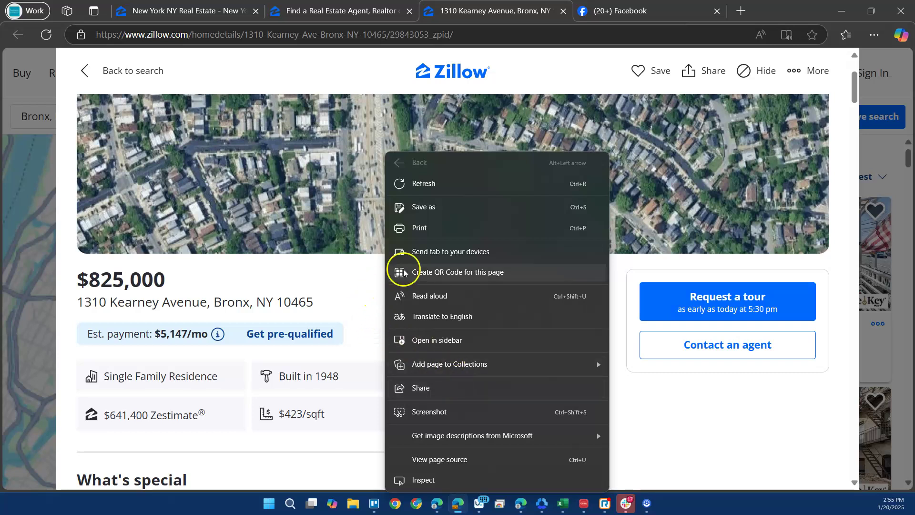
pyautogui.click(352, 292)
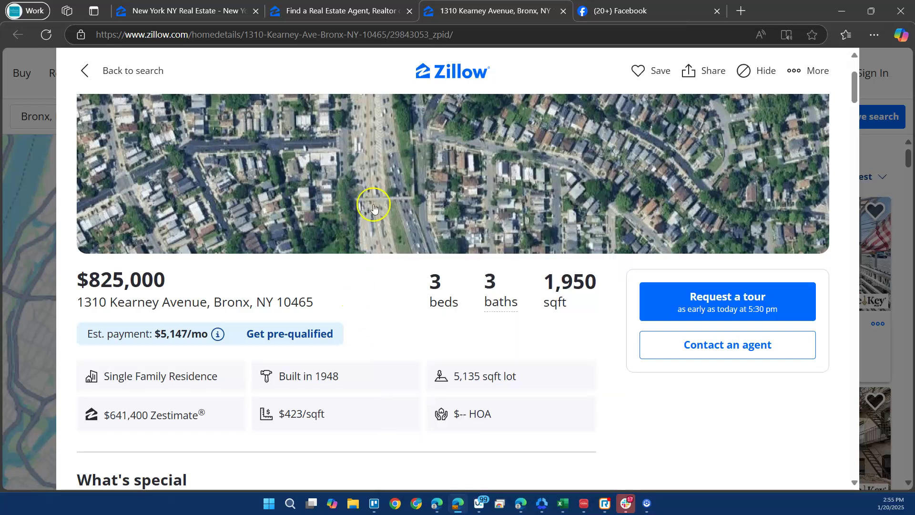
pyautogui.click(513, 36)
pyautogui.hotkey('ctrl', 'c')
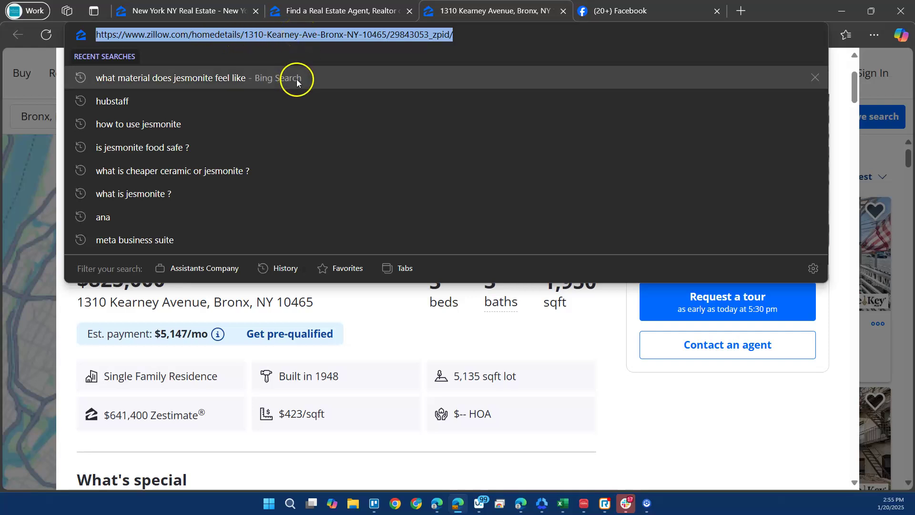
pyautogui.click(376, 284)
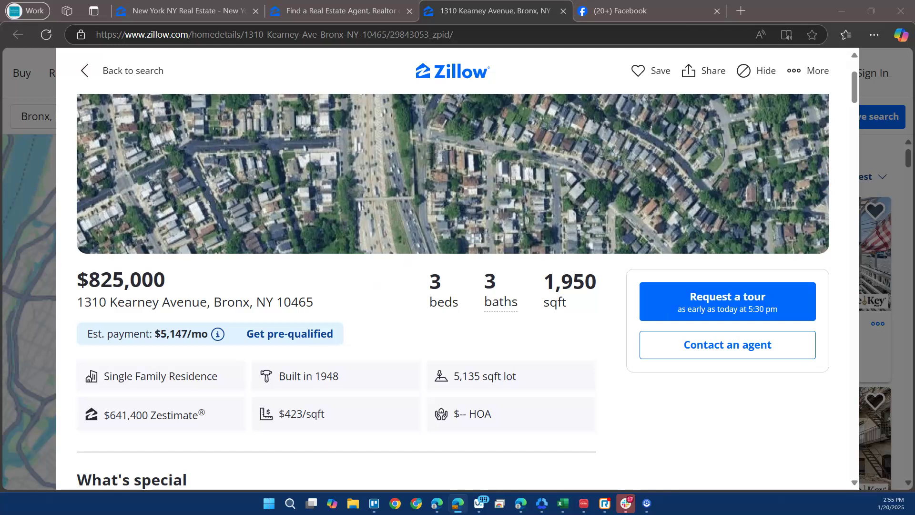
# Paste the Zillow listing URL into Listing URL cell B2.
pyautogui.hotkey('alt', 'Tab')
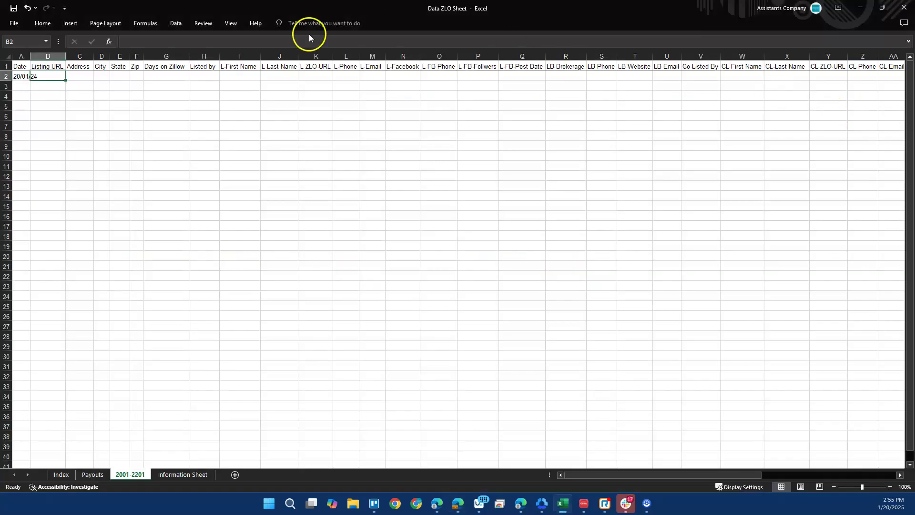
pyautogui.click(165, 43)
pyautogui.hotkey('ctrl', 'v')
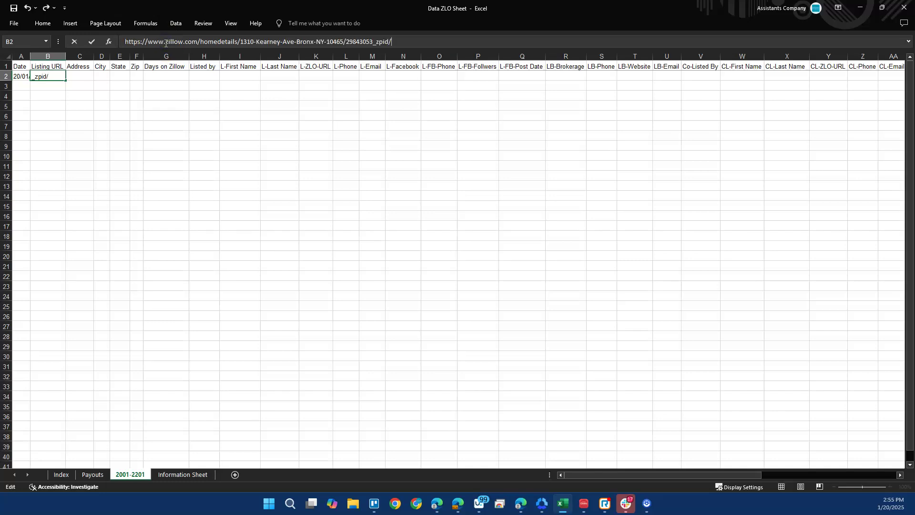
pyautogui.press('Return')
pyautogui.press('Up')
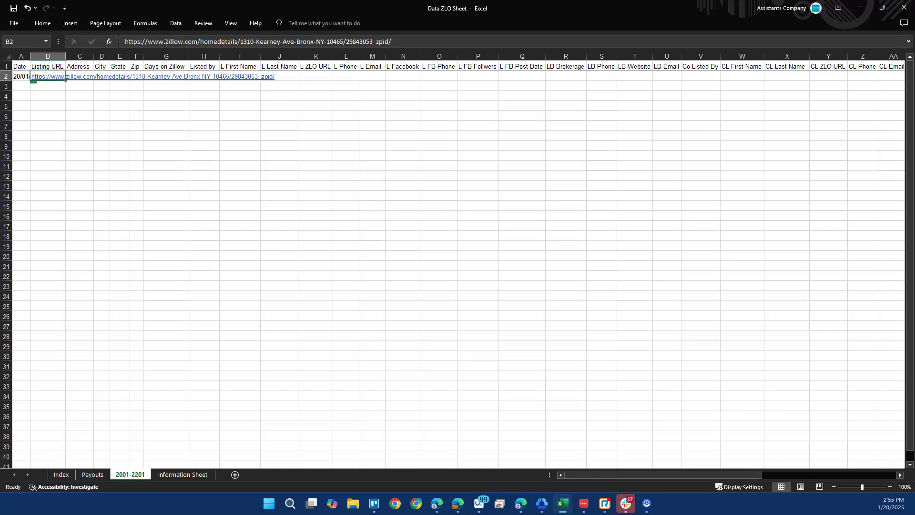
pyautogui.press('Right')
pyautogui.hotkey('alt', 'Tab')
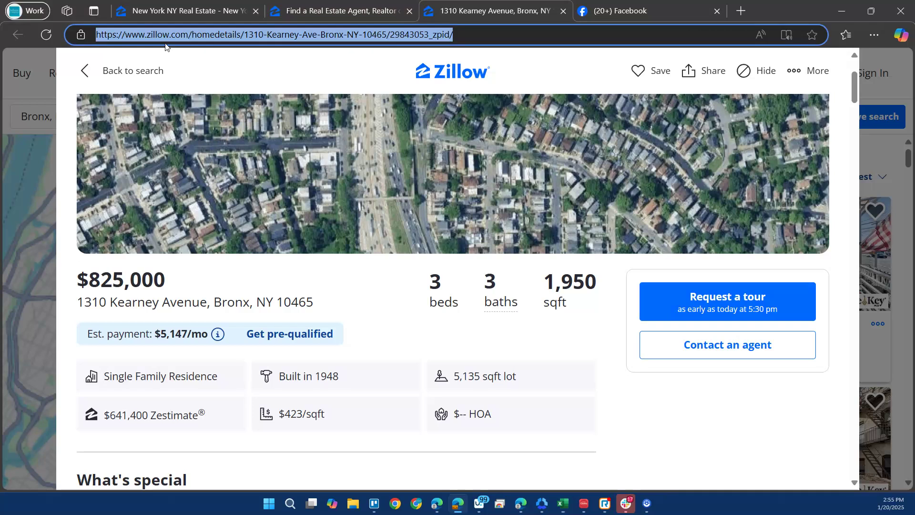
pyautogui.moveTo(76, 302); pyautogui.dragTo(208, 303)
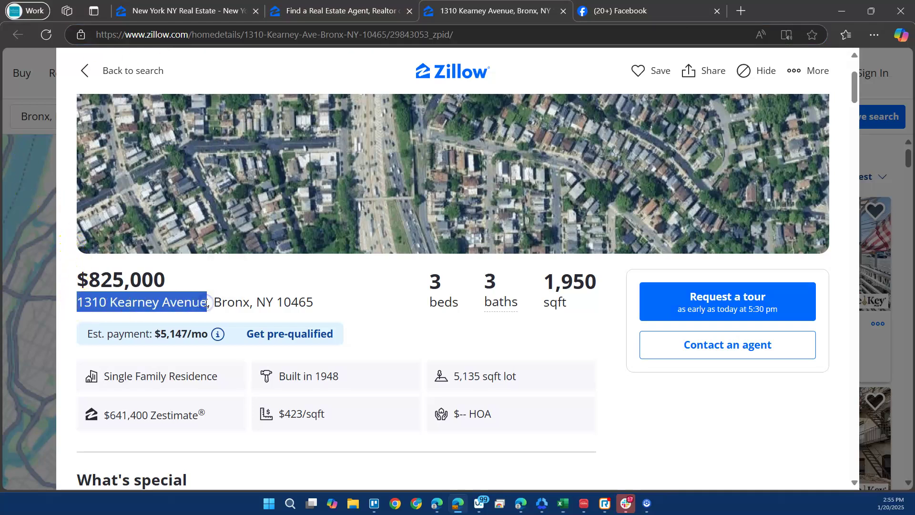
pyautogui.hotkey('ctrl', 'c')
pyautogui.hotkey('alt', 'Tab')
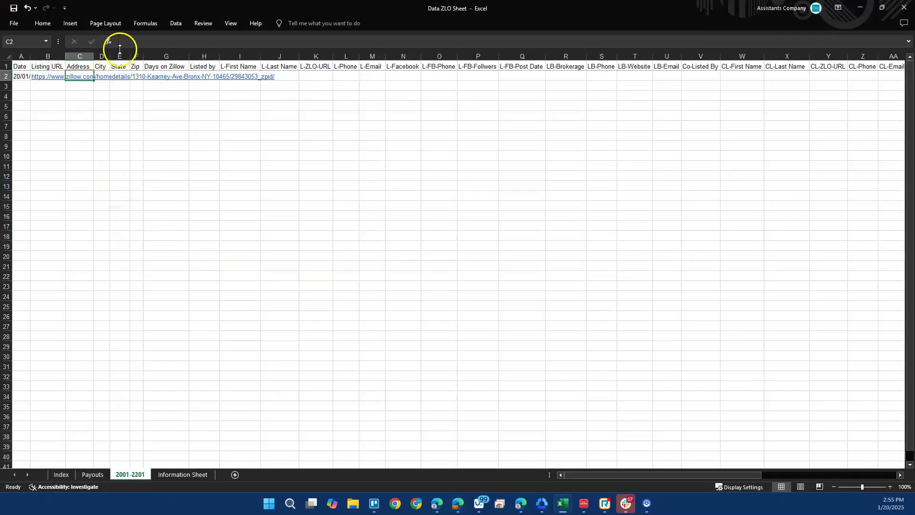
pyautogui.press('Tab')
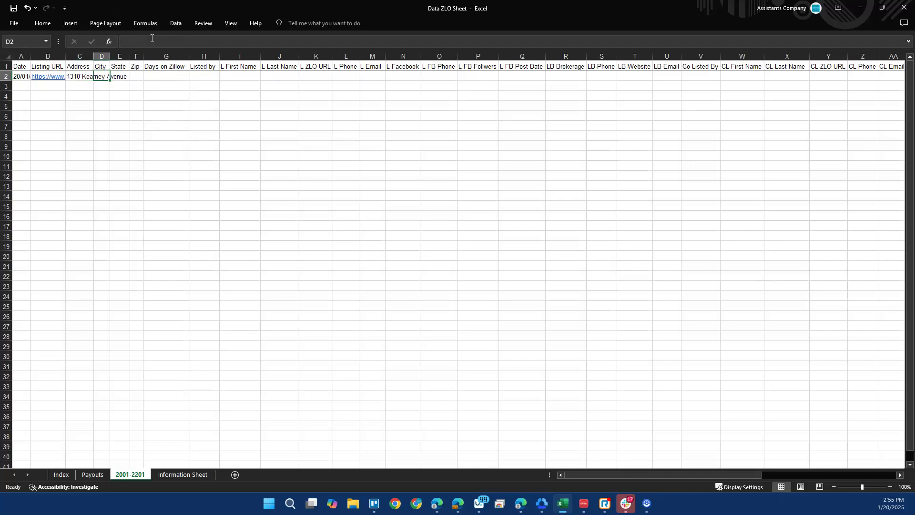
# Enter city Bronx in D2 and state NY in E2 from the listing.
pyautogui.hotkey('alt', 'Tab')
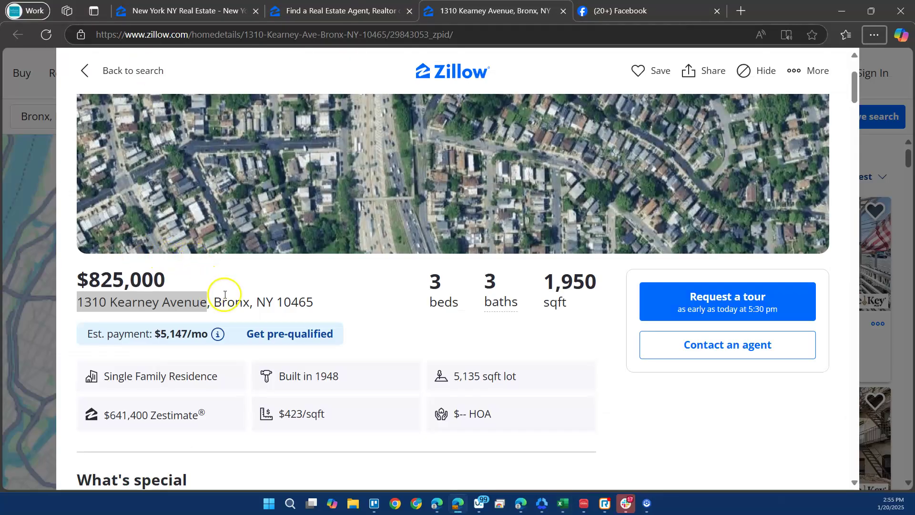
pyautogui.doubleClick(229, 303)
pyautogui.hotkey('ctrl', 'c')
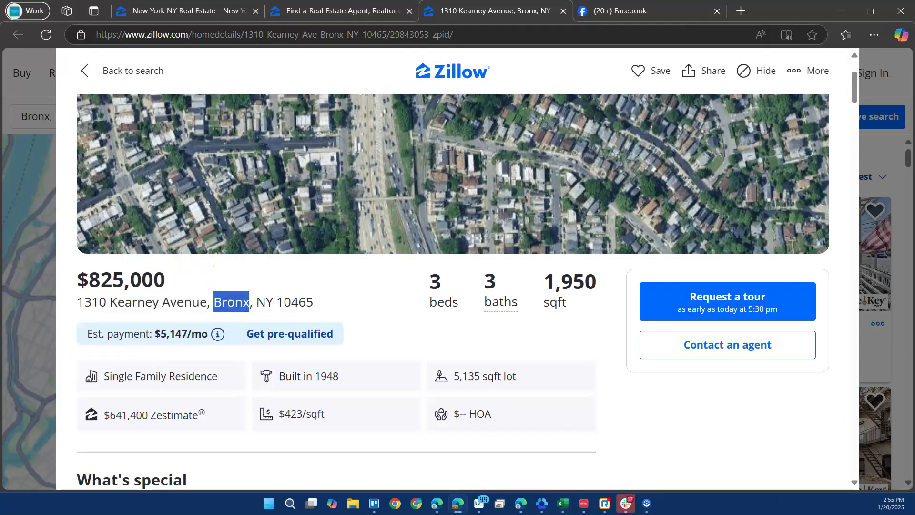
pyautogui.hotkey('alt', 'Tab')
pyautogui.click(199, 43)
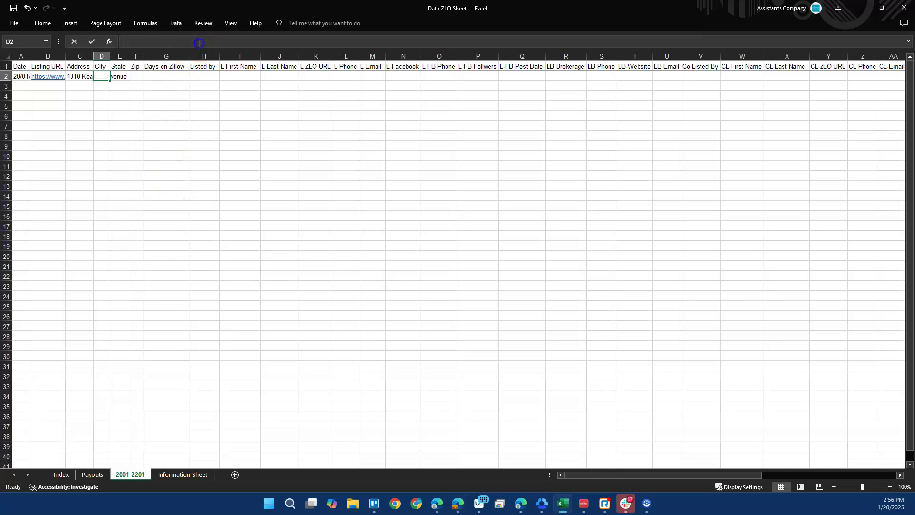
pyautogui.press('Tab')
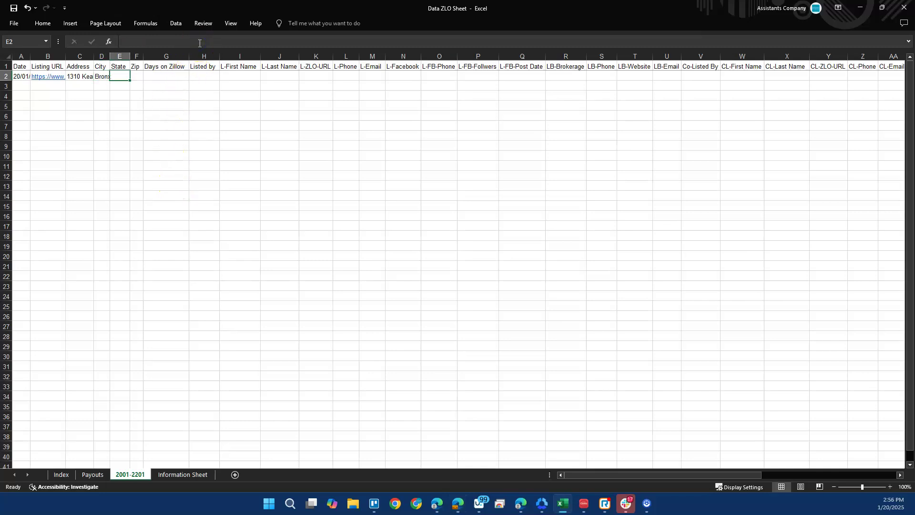
pyautogui.hotkey('alt', 'Tab')
pyautogui.doubleClick(260, 302)
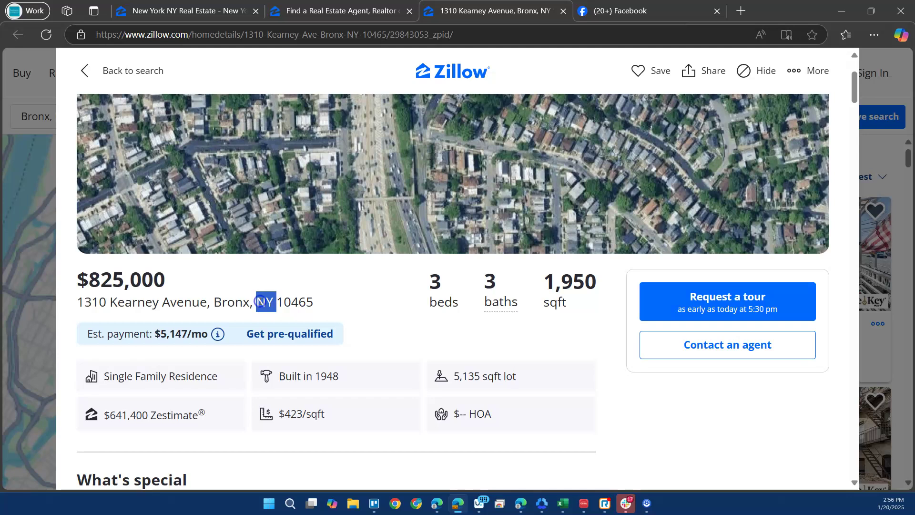
pyautogui.hotkey('alt', 'Tab')
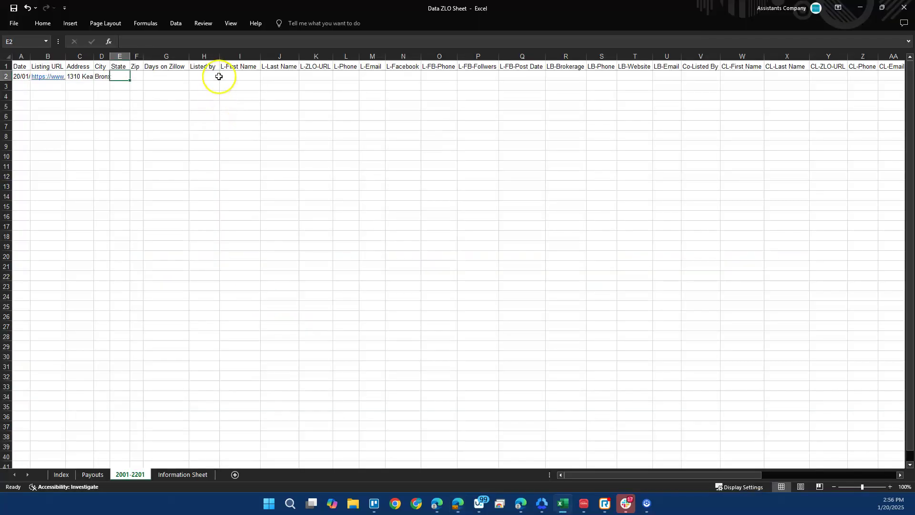
pyautogui.press('Tab')
# Enter ZIP code 10465 in Zip cell F2 and return to the listing.
pyautogui.hotkey('alt', 'Tab')
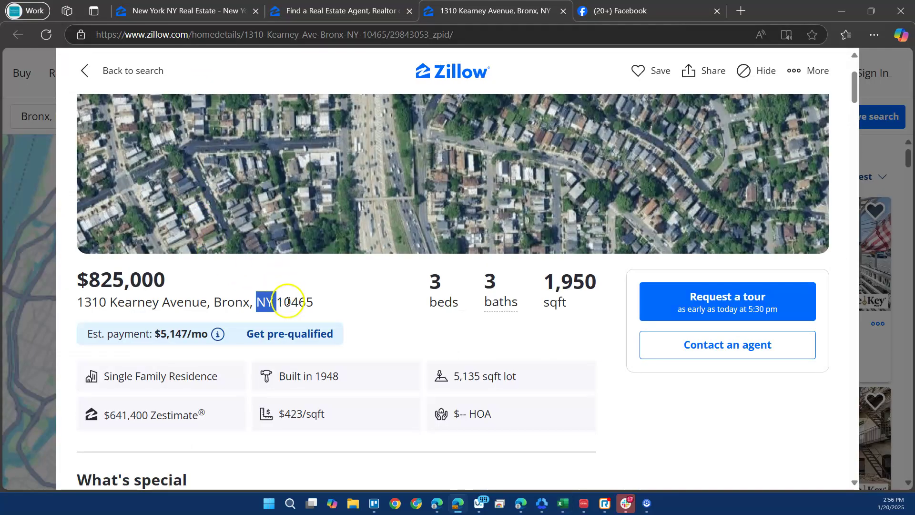
pyautogui.doubleClick(288, 301)
pyautogui.hotkey('alt', 'Tab')
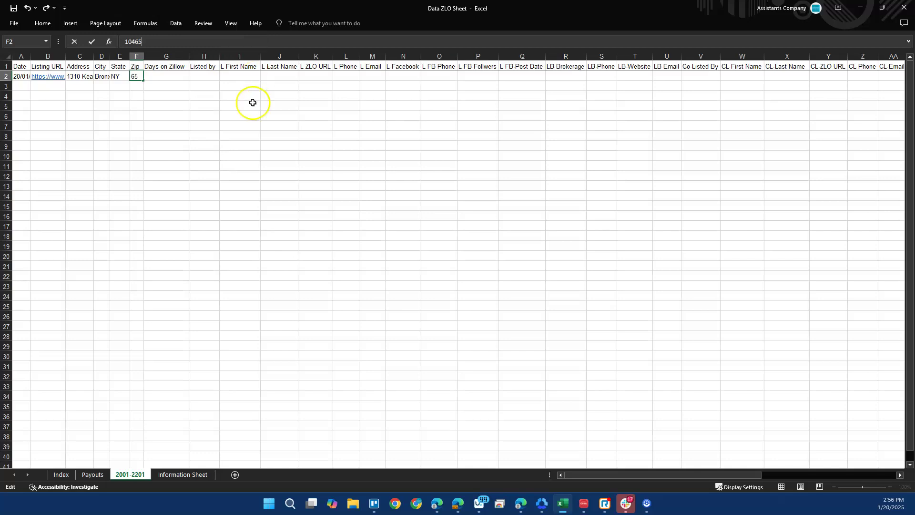
pyautogui.click(233, 136)
pyautogui.hotkey('alt', 'Tab')
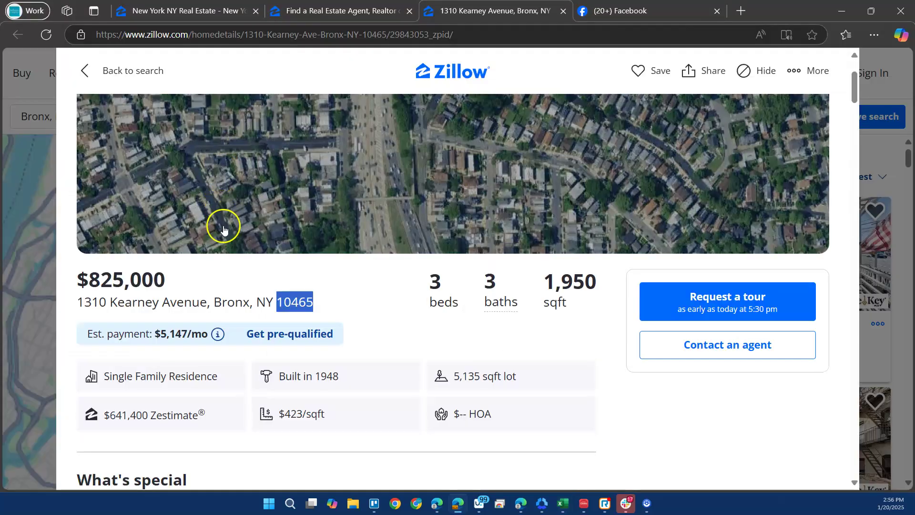
pyautogui.scroll(-4, 220, 236)
# Scroll the listing to the Listing by credits, then return to the Find a Real Estate Agent page.
pyautogui.scroll(-4, 221, 242)
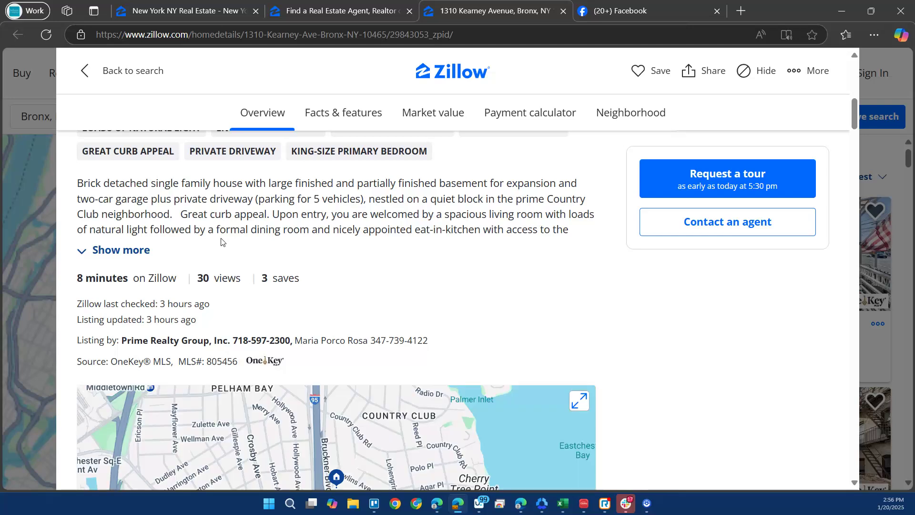
pyautogui.scroll(-2, 220, 242)
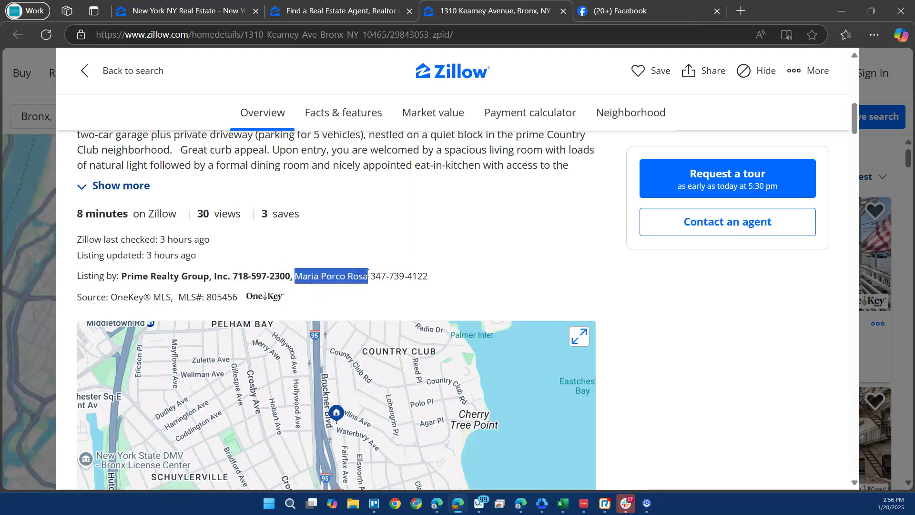
pyautogui.click(312, 11)
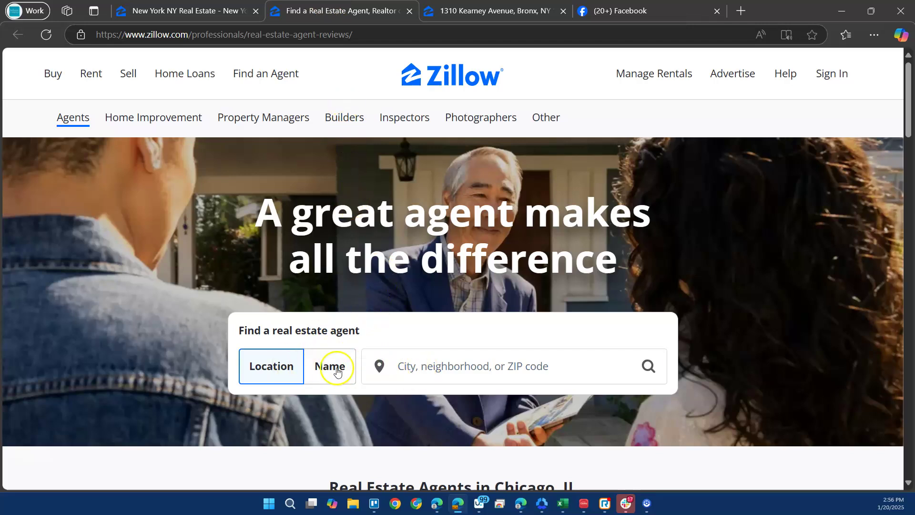
# Search Zillow agents by Name using the pasted listing agent's name.
pyautogui.click(424, 366)
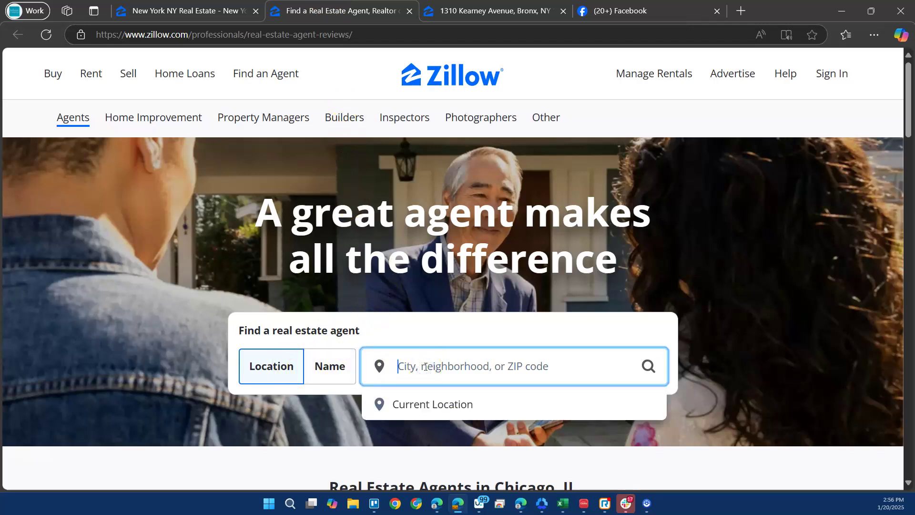
pyautogui.hotkey('ctrl', 'v')
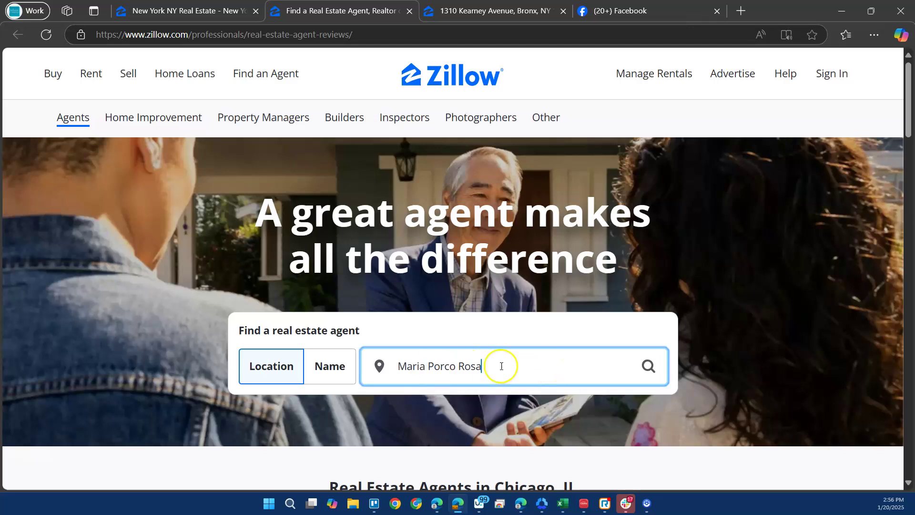
pyautogui.click(336, 370)
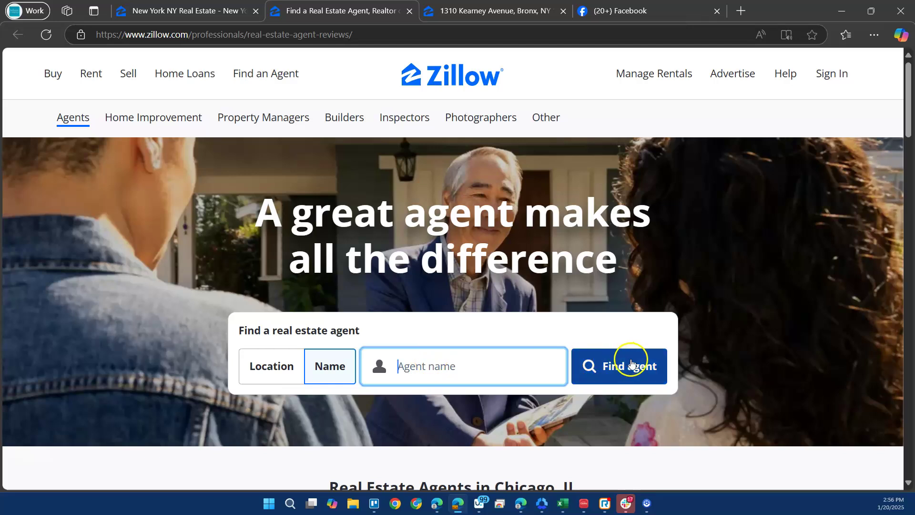
pyautogui.hotkey('ctrl', 'v')
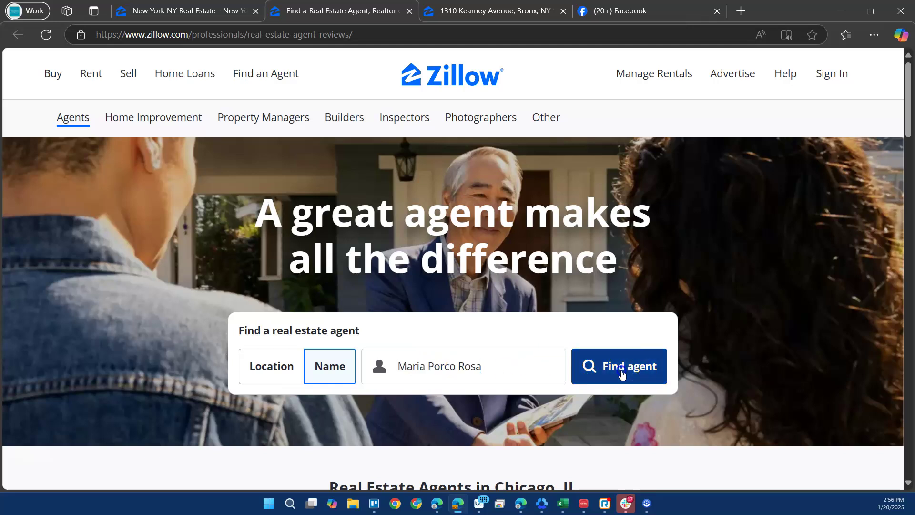
pyautogui.click(621, 372)
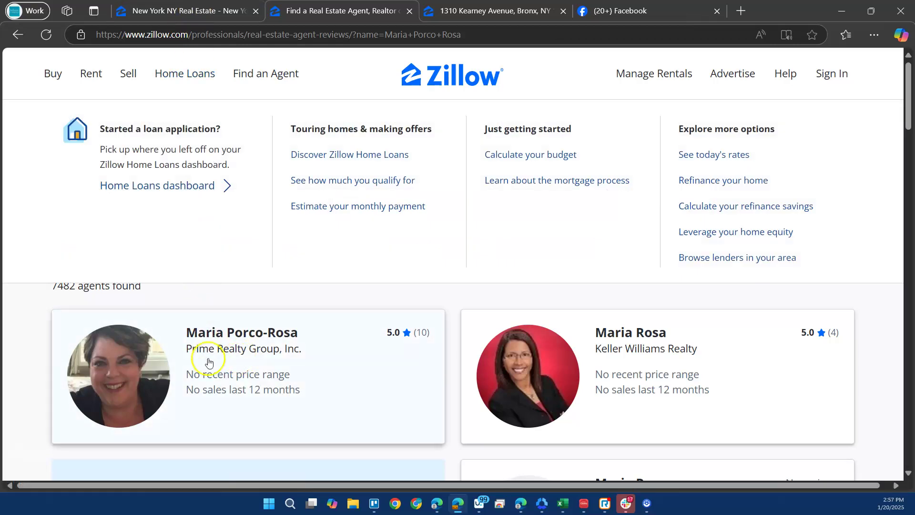
# Select the brokerage name on the listing, then open the top agent result's profile in a new tab.
pyautogui.click(191, 9)
pyautogui.click(334, 10)
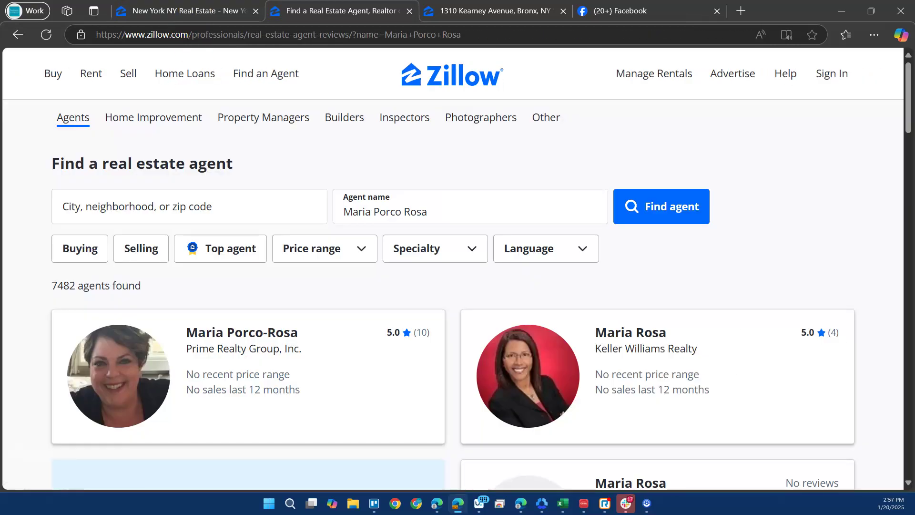
pyautogui.click(452, 12)
pyautogui.moveTo(121, 277); pyautogui.dragTo(221, 270)
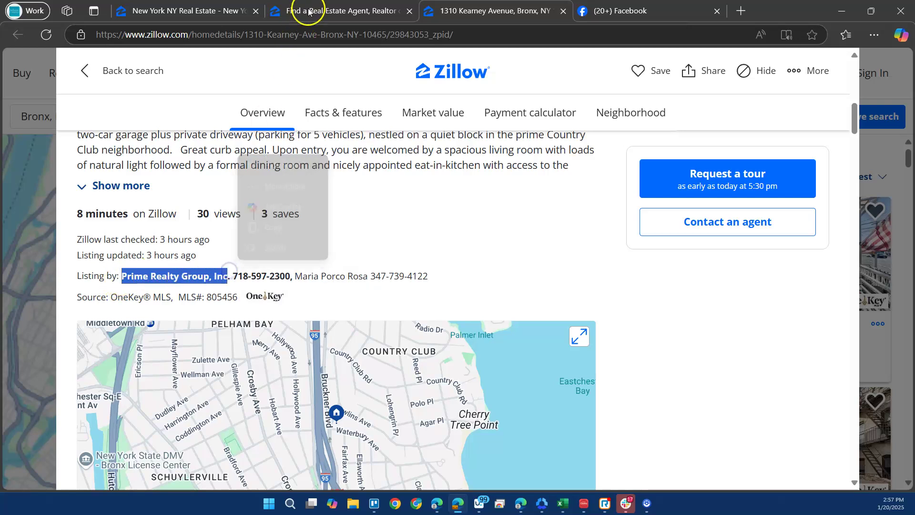
pyautogui.click(308, 11)
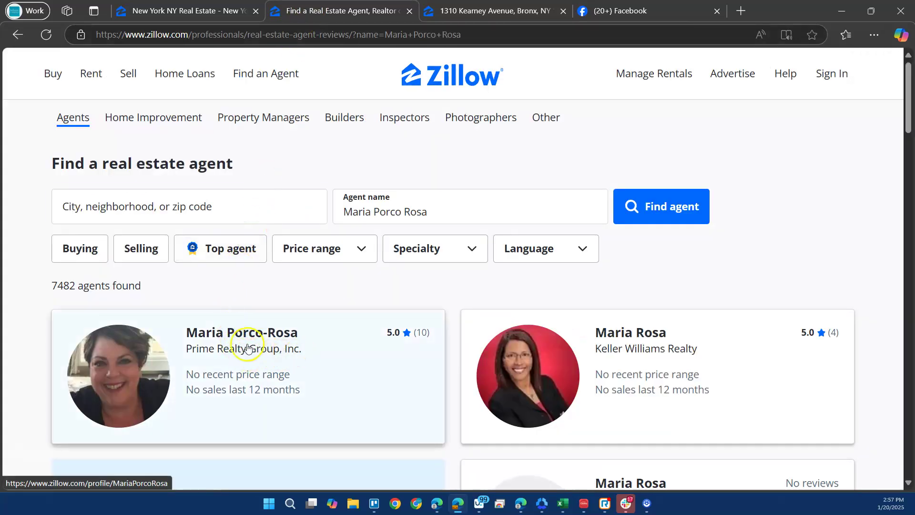
pyautogui.scroll(-3, 260, 343)
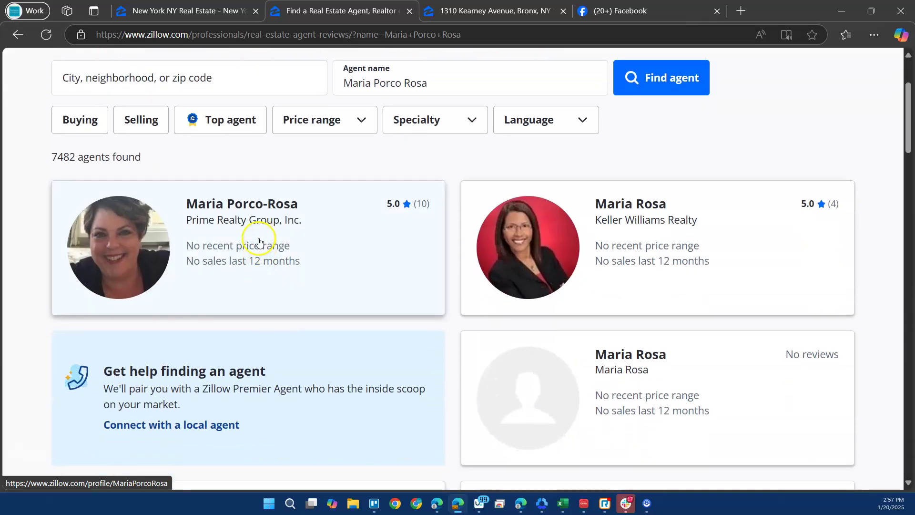
pyautogui.rightClick(251, 232)
pyautogui.click(285, 248)
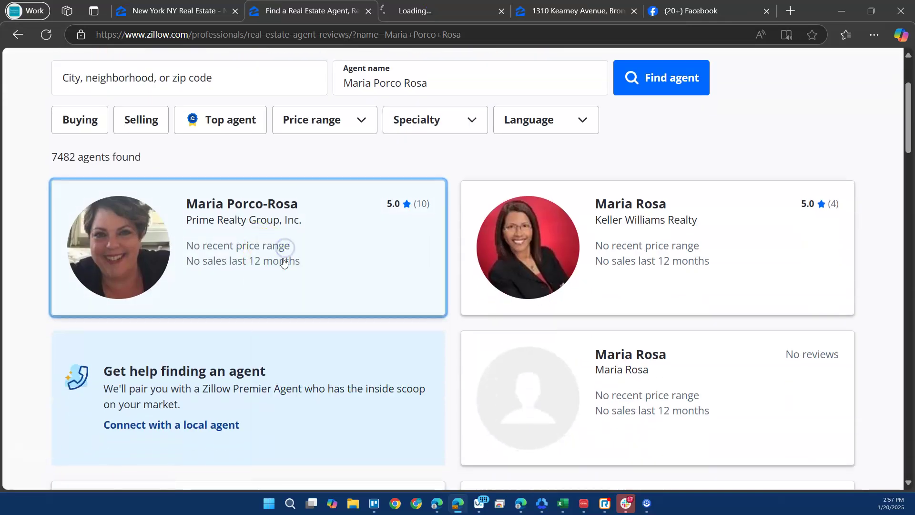
# Scroll the agent's profile to her contact details and select her e-mail address.
pyautogui.click(443, 10)
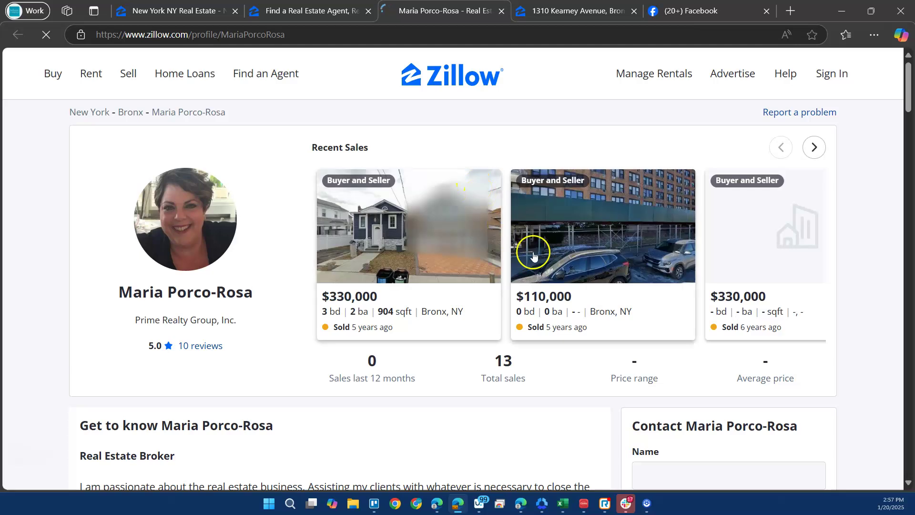
pyautogui.scroll(-3, 624, 353)
pyautogui.scroll(-5, 625, 354)
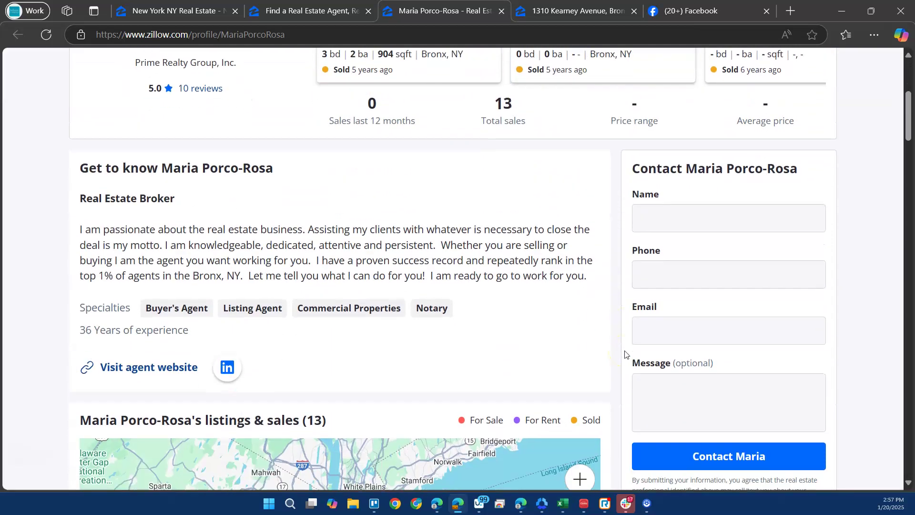
pyautogui.scroll(-12, 624, 353)
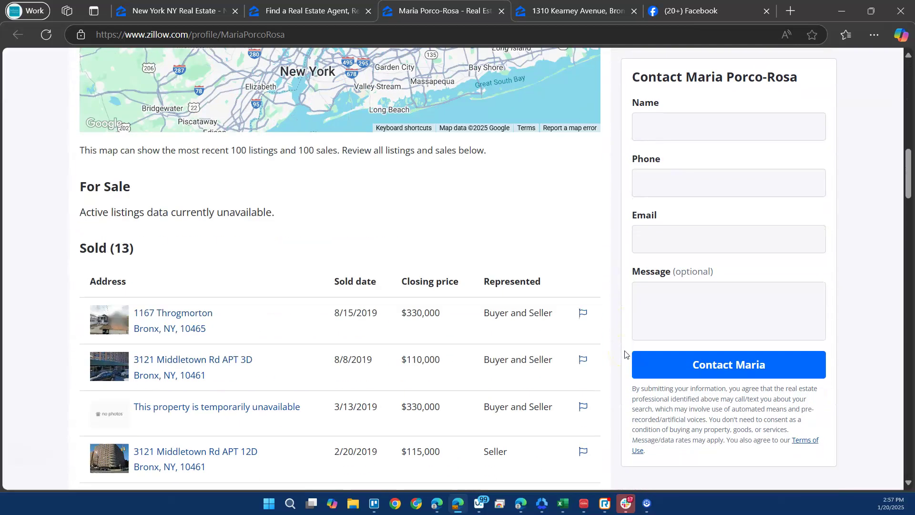
pyautogui.scroll(-11, 624, 353)
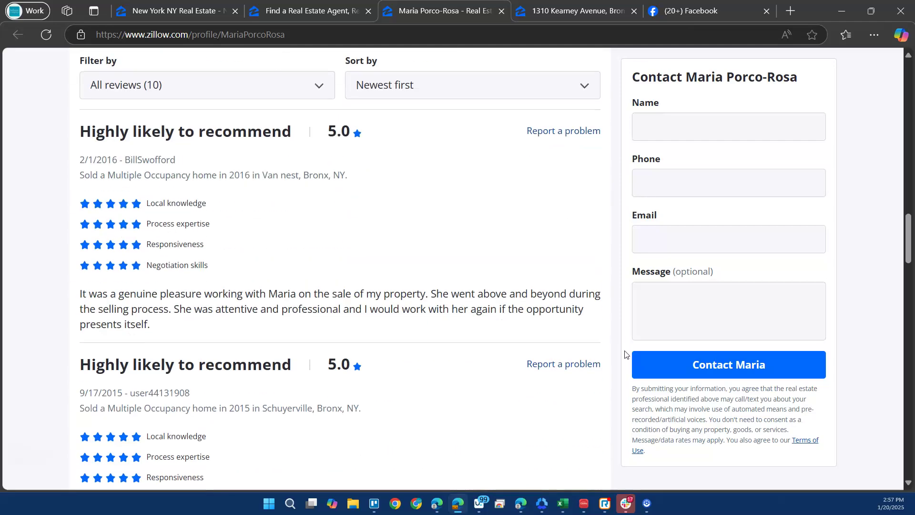
pyautogui.scroll(-14, 624, 354)
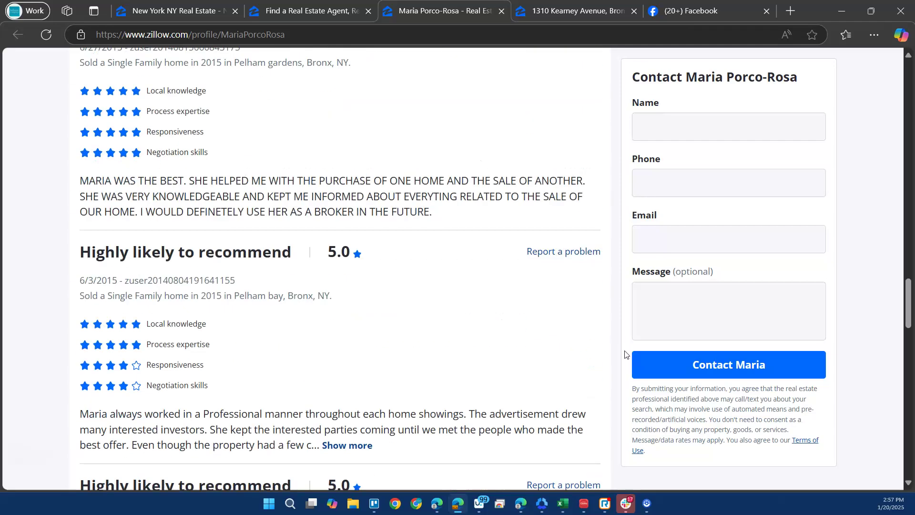
pyautogui.scroll(-4, 624, 353)
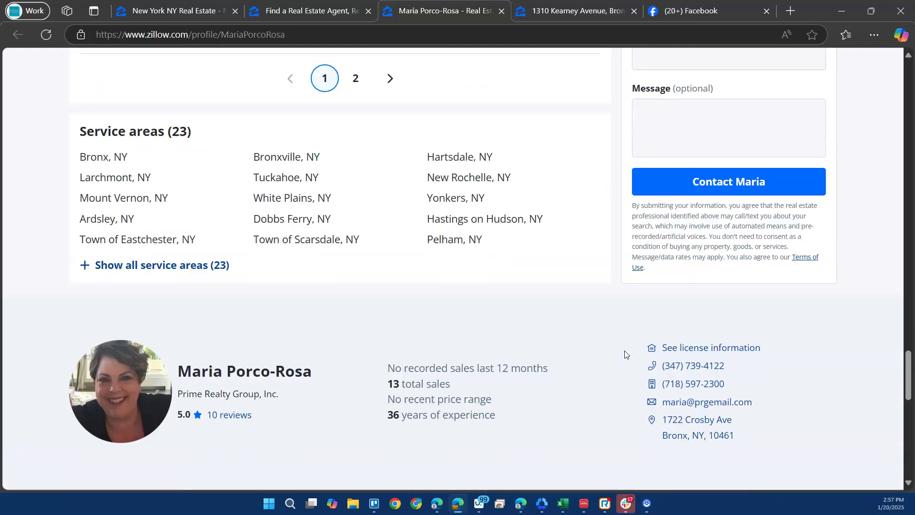
pyautogui.scroll(-1, 624, 354)
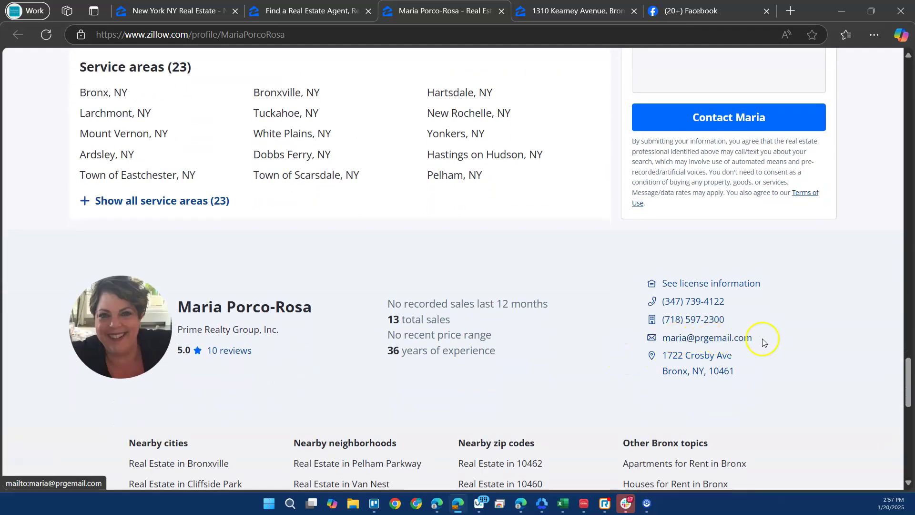
pyautogui.moveTo(776, 341); pyautogui.dragTo(666, 344)
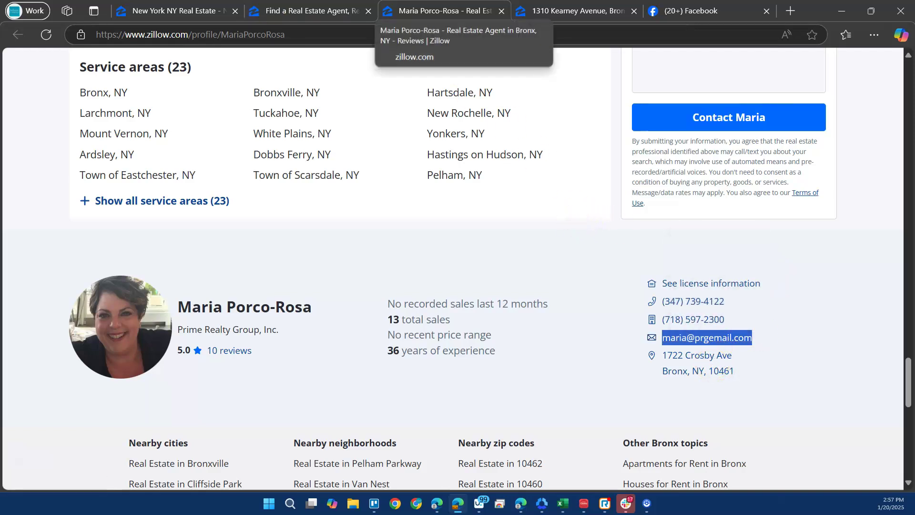
pyautogui.click(305, 10)
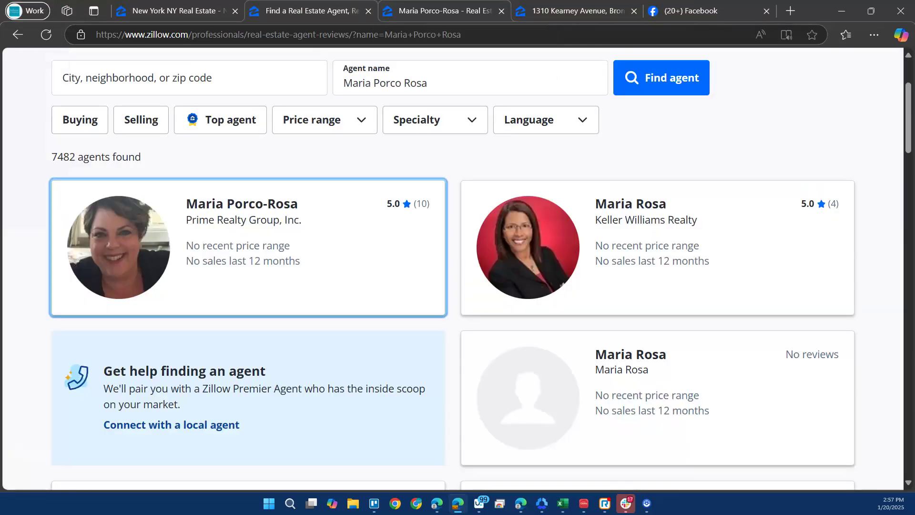
pyautogui.click(438, 11)
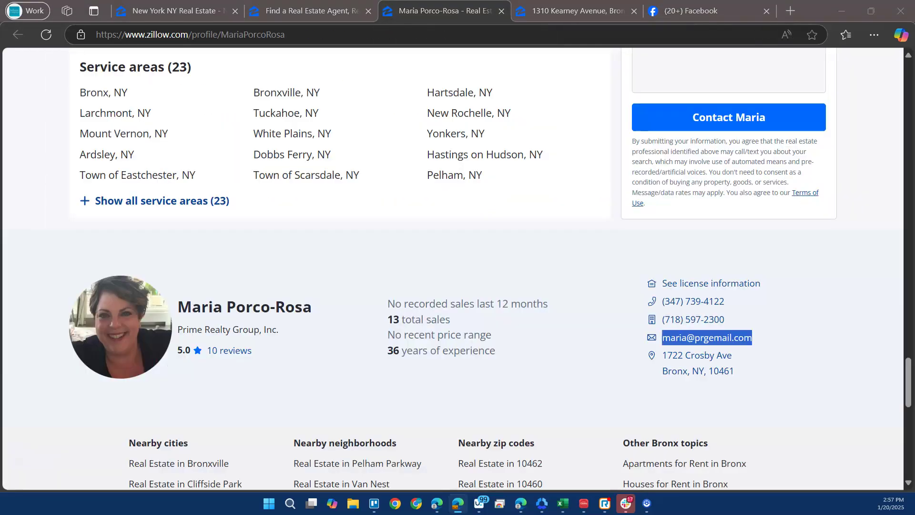
pyautogui.click(571, 11)
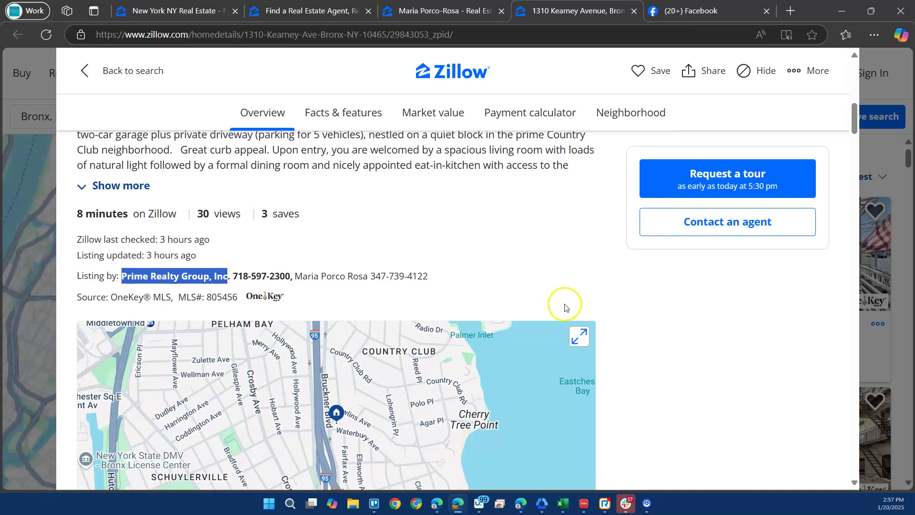
# Check the listing's time on Zillow, enter 1 in G2, and move to H2.
pyautogui.click(562, 503)
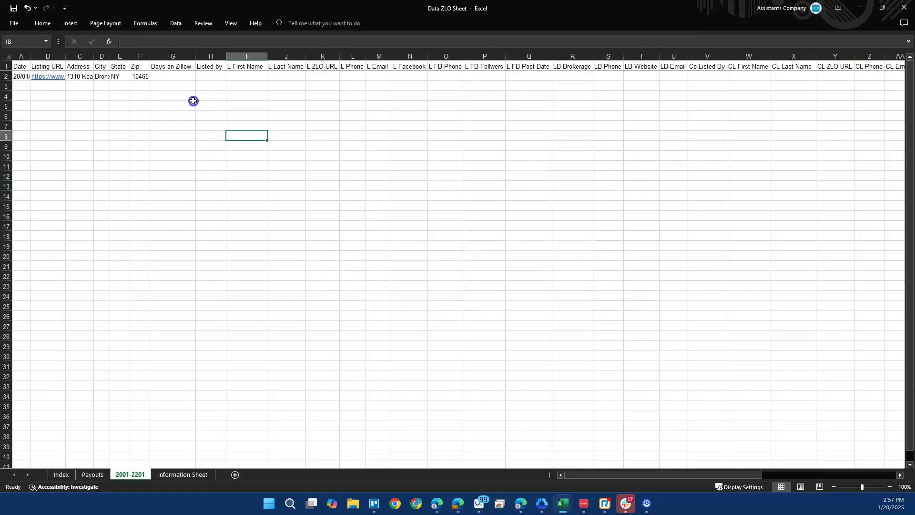
pyautogui.click(173, 76)
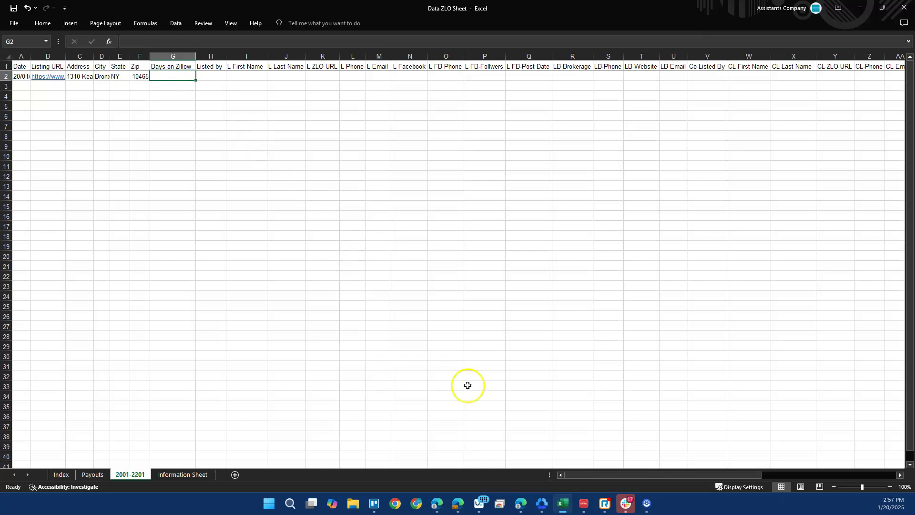
pyautogui.hotkey('alt', 'Tab')
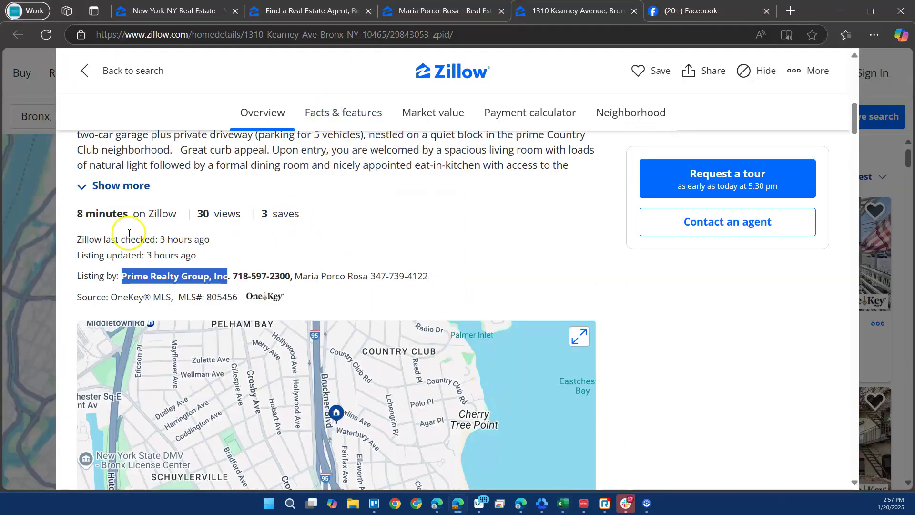
pyautogui.moveTo(77, 214); pyautogui.dragTo(127, 212)
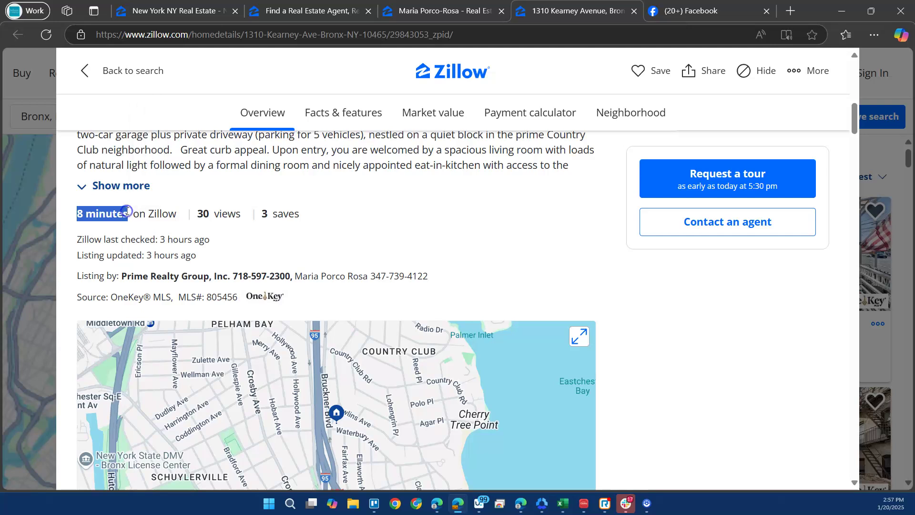
pyautogui.hotkey('alt', 'Tab')
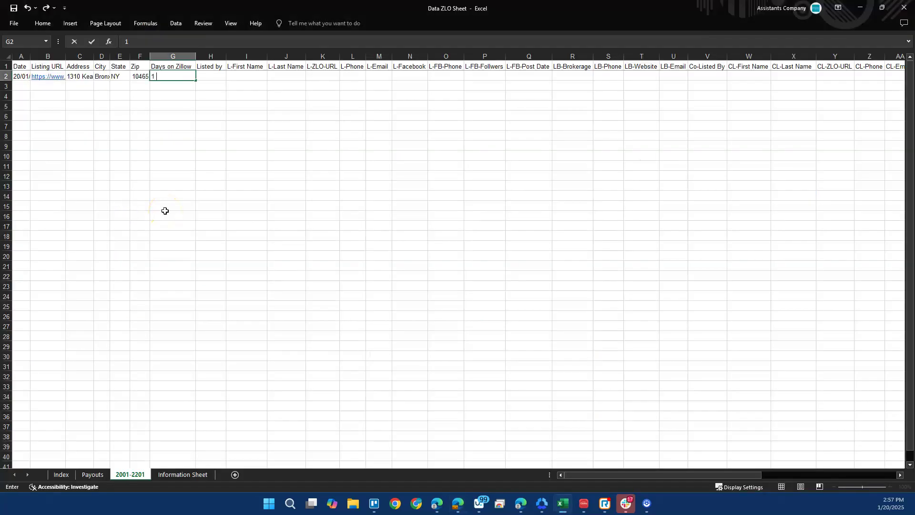
pyautogui.press('Down')
pyautogui.press('Up')
pyautogui.write('1')
pyautogui.press('Return')
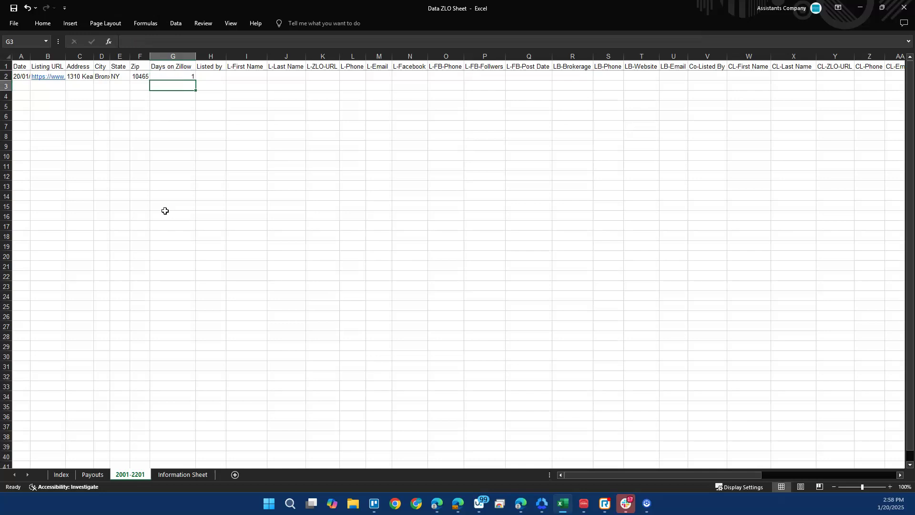
pyautogui.press('Up')
pyautogui.press('Right')
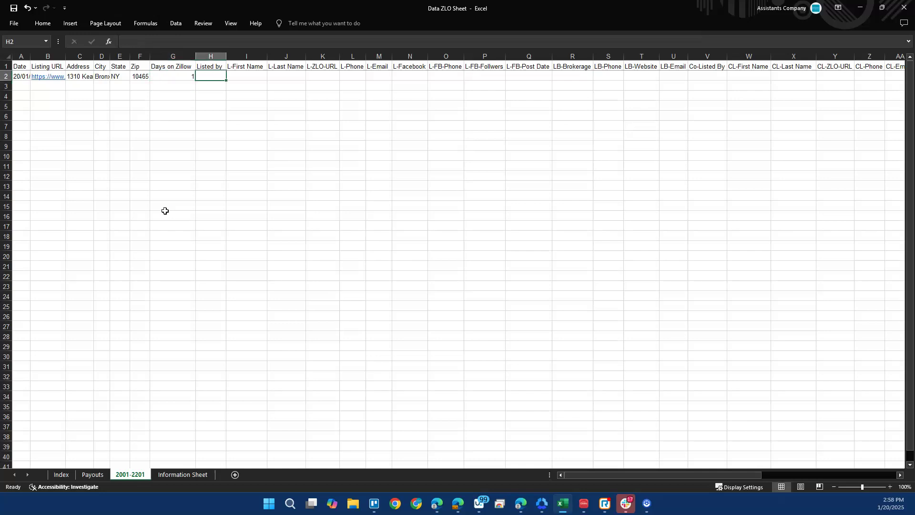
pyautogui.hotkey('alt', 'Tab')
# Enter the listing agent's full name under Listed by in H2.
pyautogui.moveTo(296, 276); pyautogui.dragTo(367, 275)
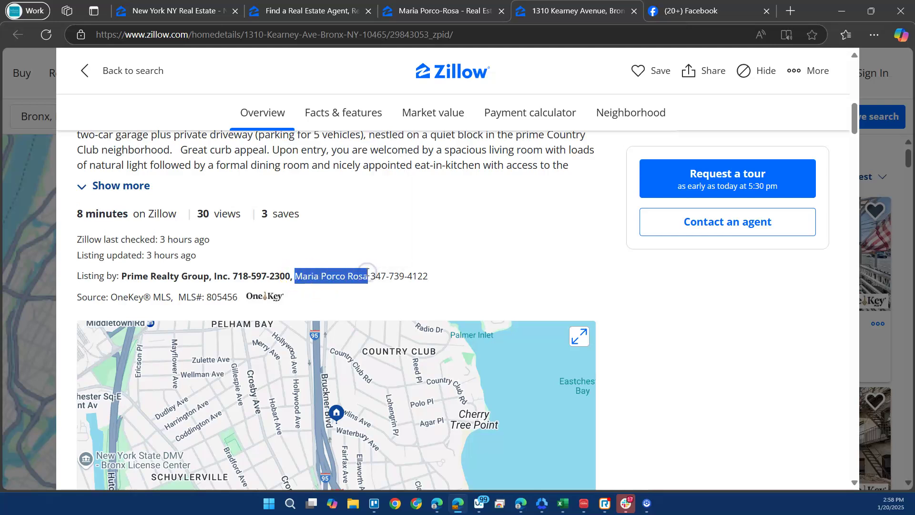
pyautogui.hotkey('alt', 'Tab')
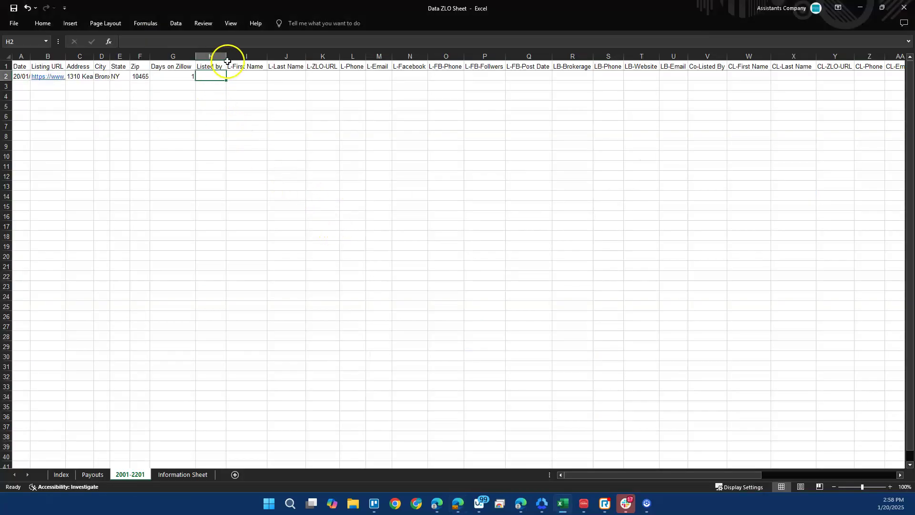
pyautogui.click(239, 45)
pyautogui.press('Tab')
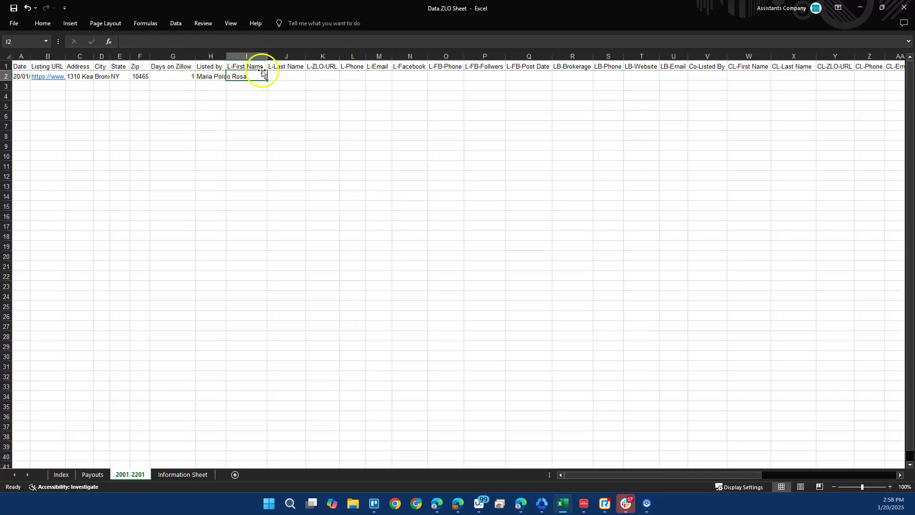
# Copy the agent's first and last names from the listing into I2 and J2.
pyautogui.hotkey('alt', 'Tab')
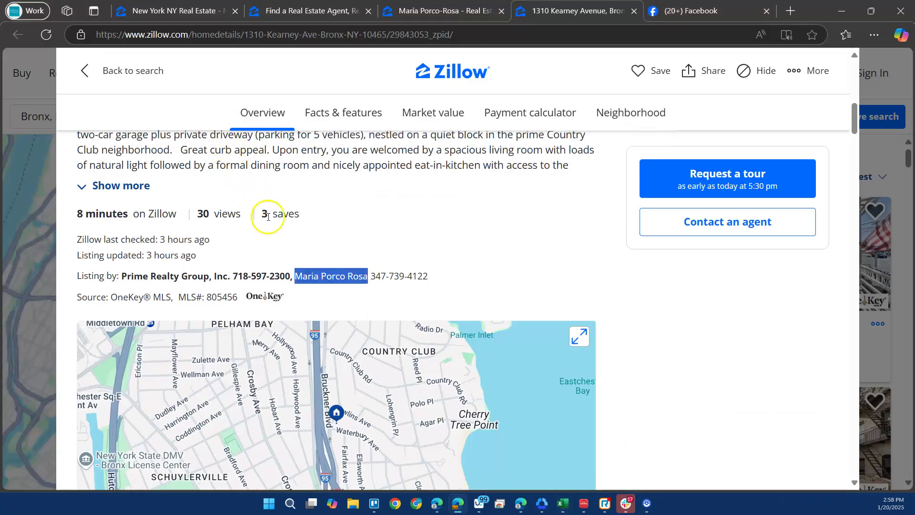
pyautogui.click(305, 272)
pyautogui.doubleClick(305, 275)
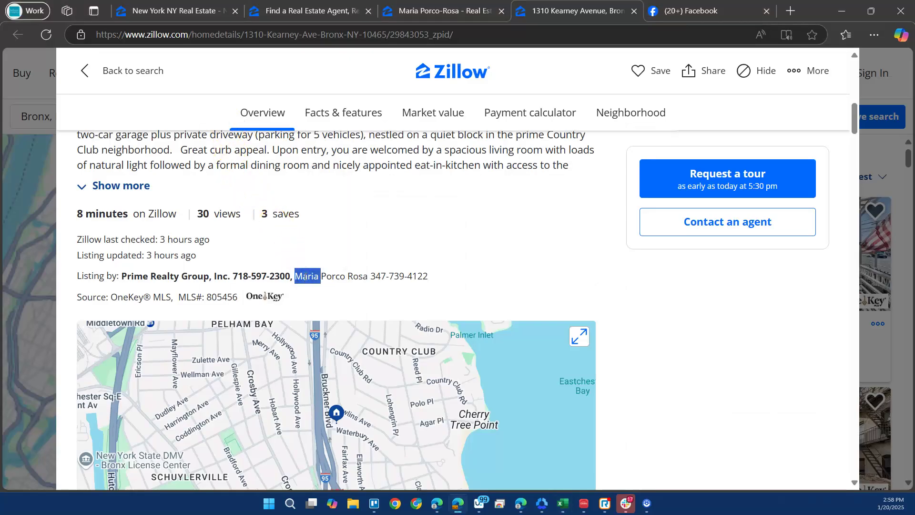
pyautogui.hotkey('alt', 'Tab')
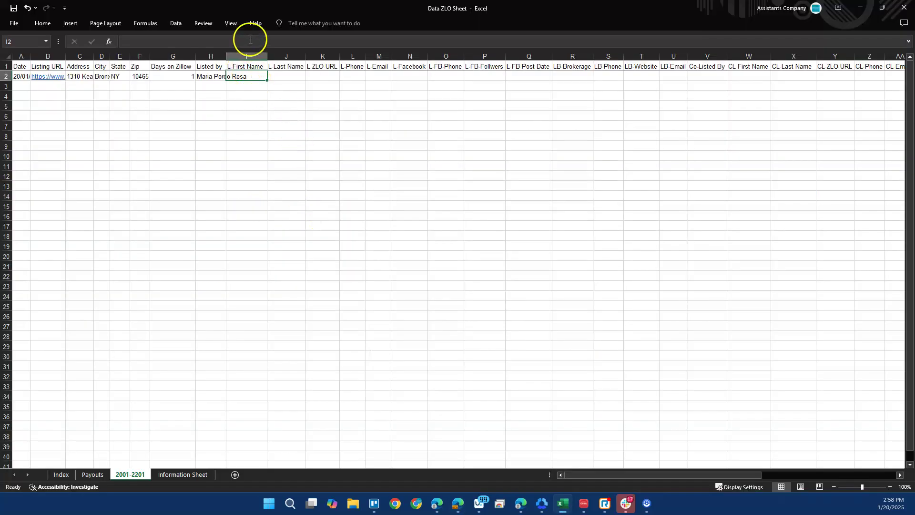
pyautogui.press('Tab')
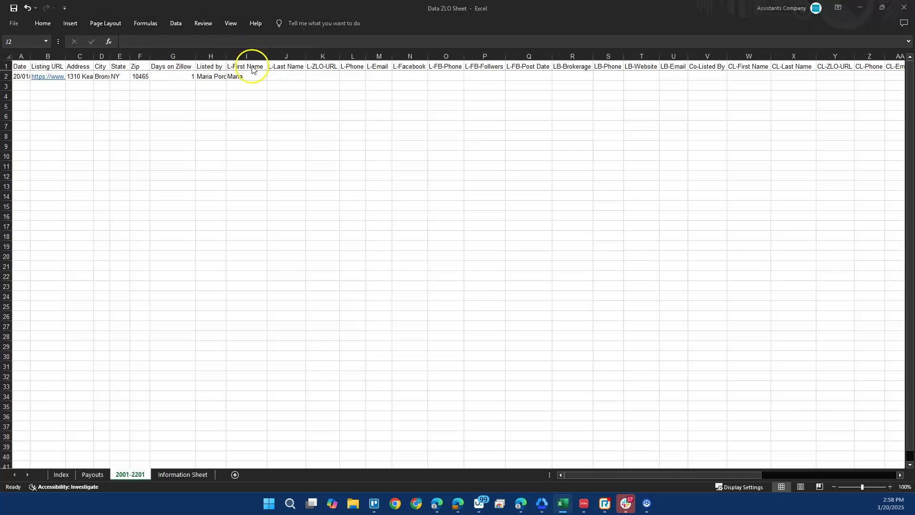
pyautogui.hotkey('alt', 'Tab')
pyautogui.doubleClick(356, 276)
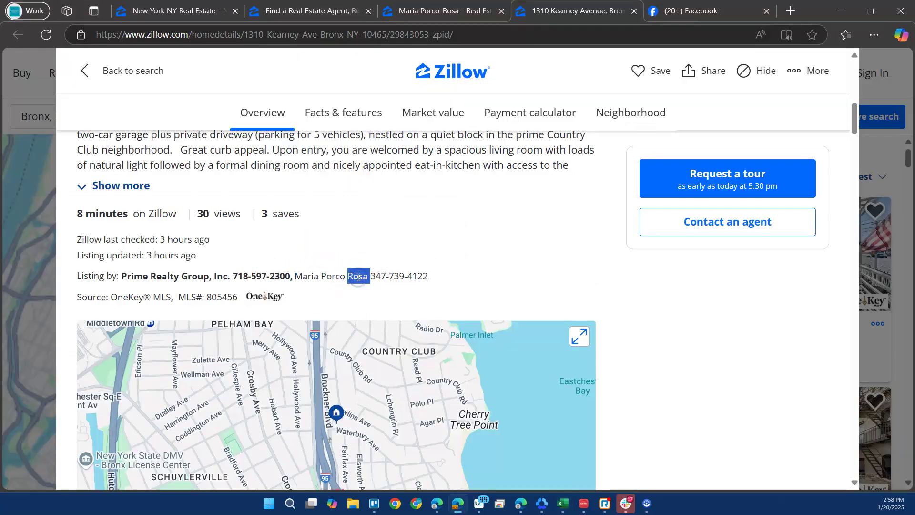
pyautogui.press('alt')
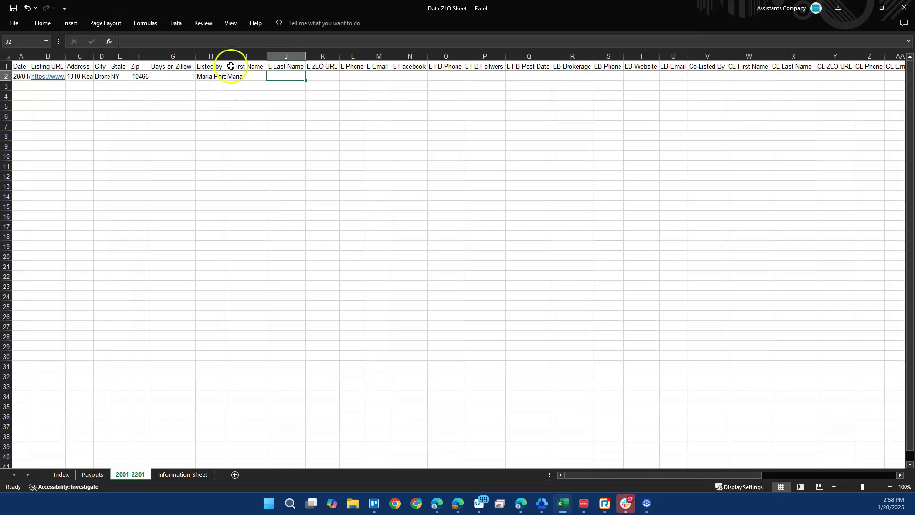
pyautogui.press('Tab')
pyautogui.hotkey('alt', 'Tab')
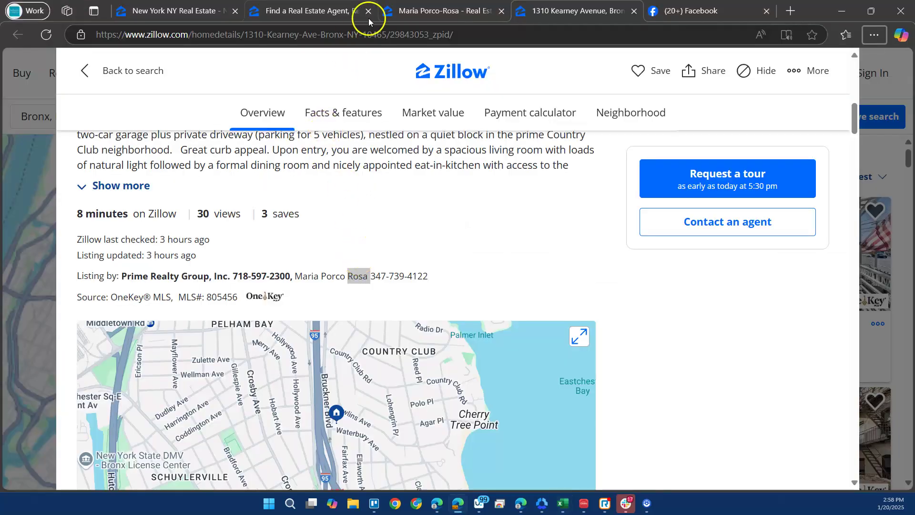
# Paste the agent's Zillow profile URL into K2.
pyautogui.click(417, 9)
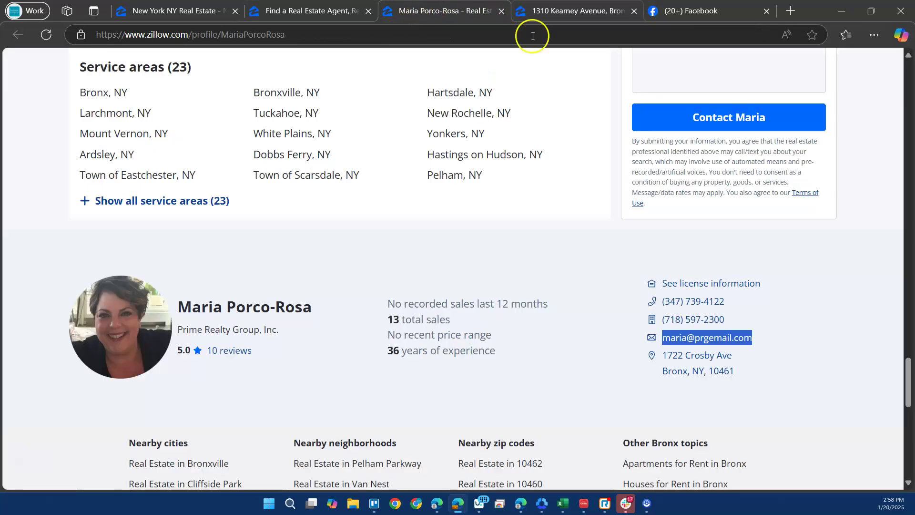
pyautogui.click(450, 30)
pyautogui.hotkey('ctrl', 'c')
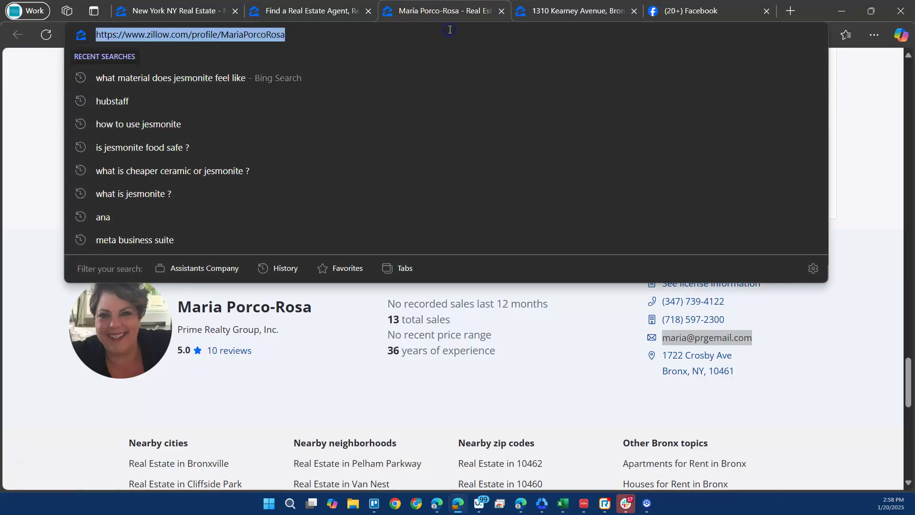
pyautogui.click(311, 11)
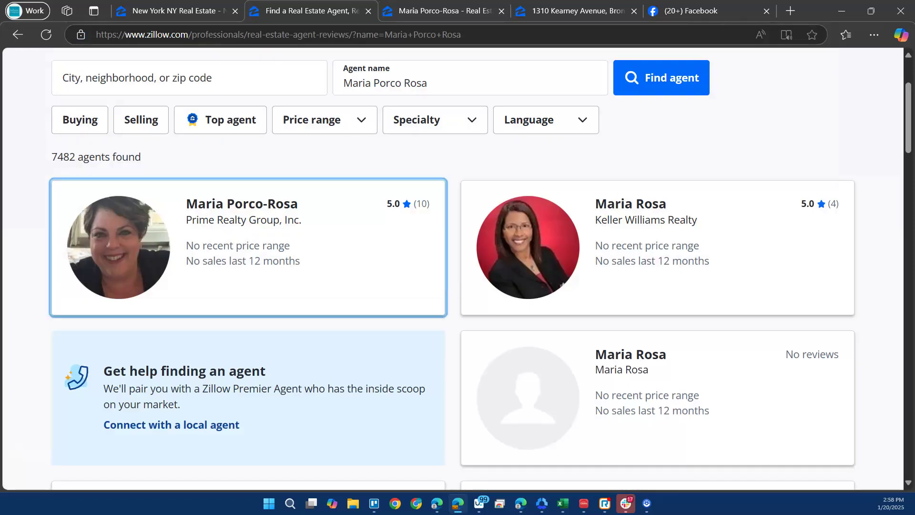
pyautogui.click(399, 11)
pyautogui.click(354, 11)
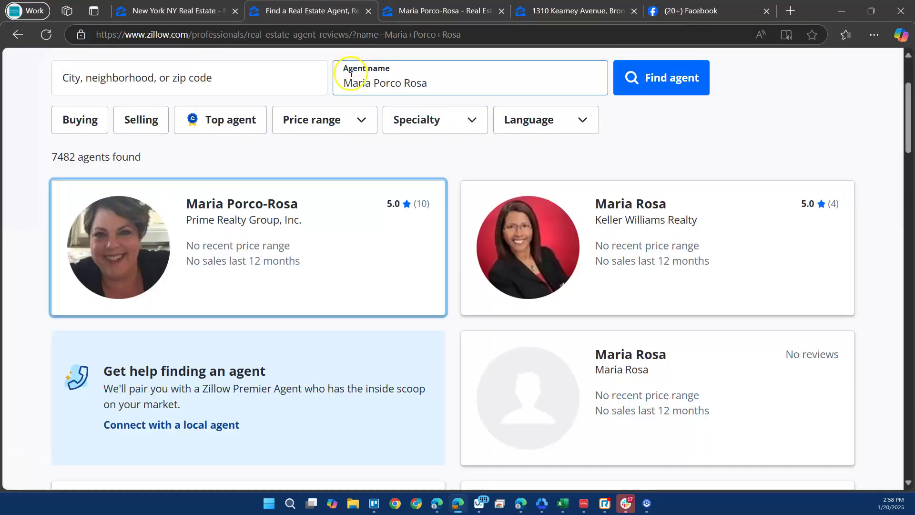
pyautogui.hotkey('ctrl', 'Tab')
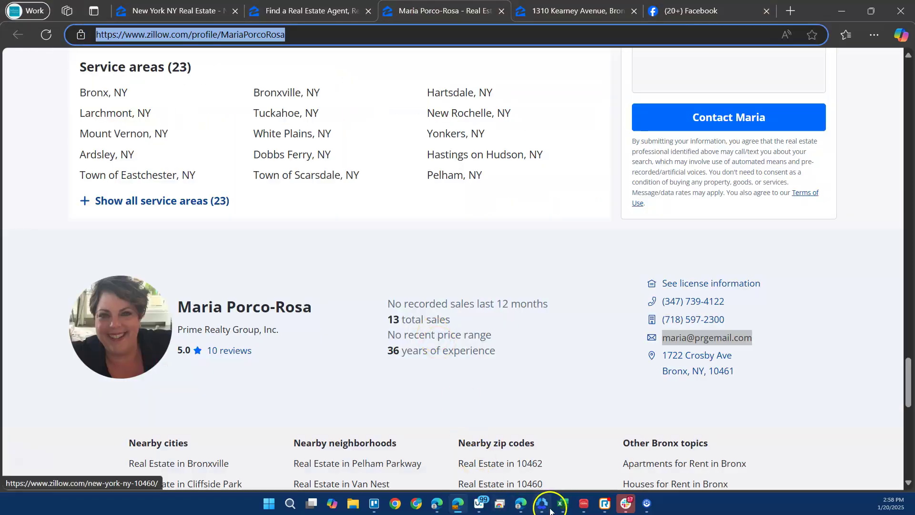
pyautogui.click(563, 504)
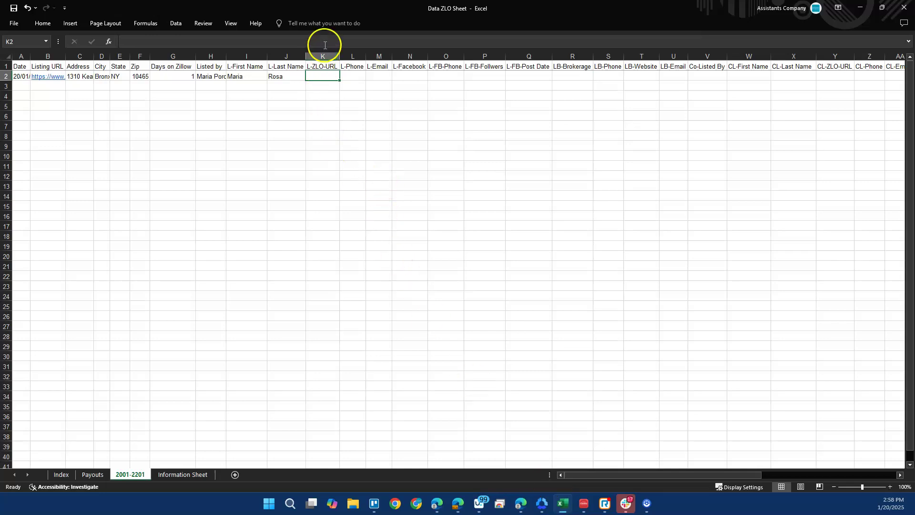
pyautogui.hotkey('ctrl', 'v')
pyautogui.press('Tab')
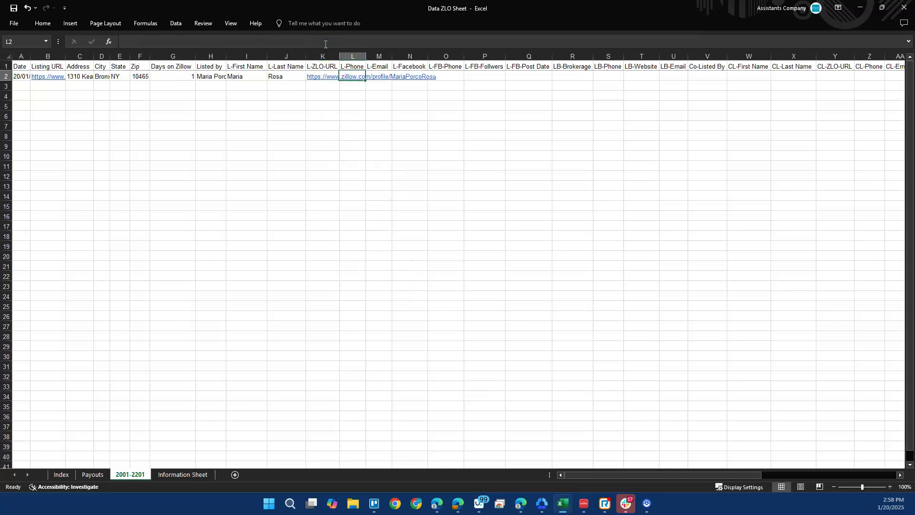
# Copy the agent's office phone number from her profile into L2.
pyautogui.hotkey('alt', 'Tab')
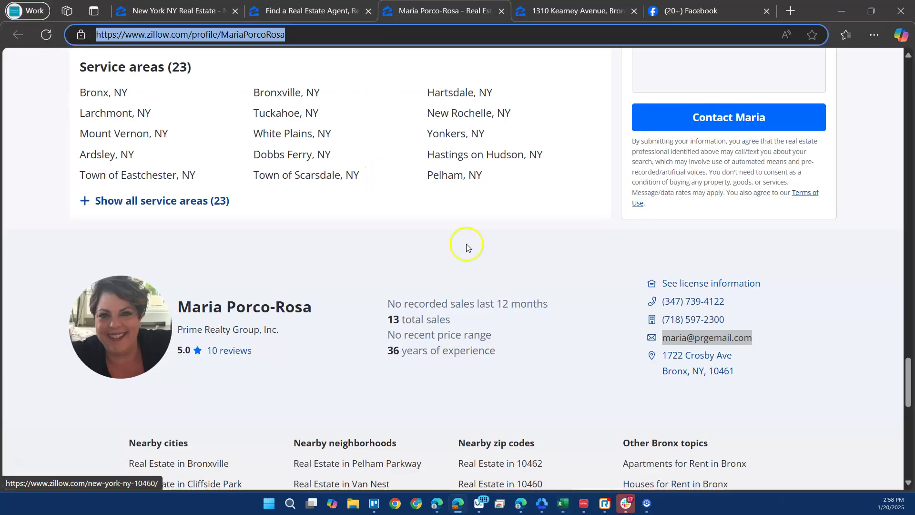
pyautogui.moveTo(746, 308); pyautogui.dragTo(835, 308)
pyautogui.moveTo(743, 337); pyautogui.dragTo(684, 320)
pyautogui.click(619, 318)
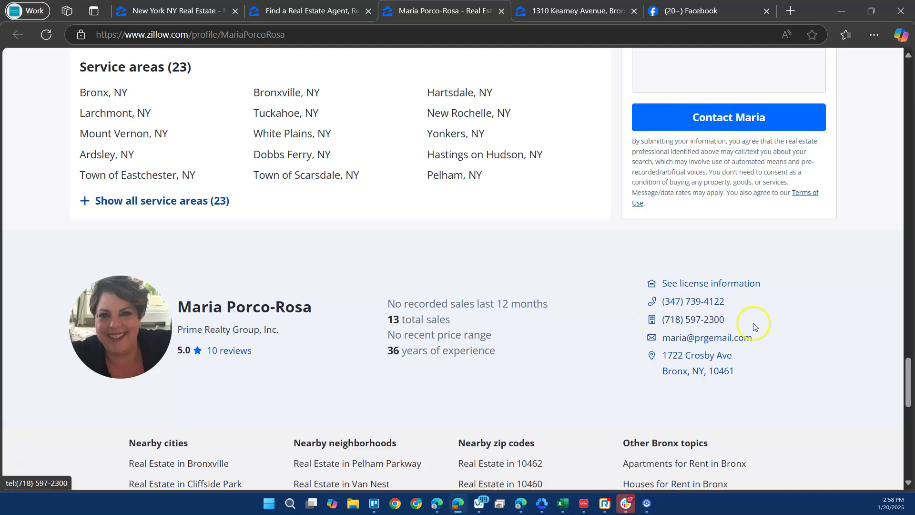
pyautogui.moveTo(727, 323); pyautogui.dragTo(661, 326)
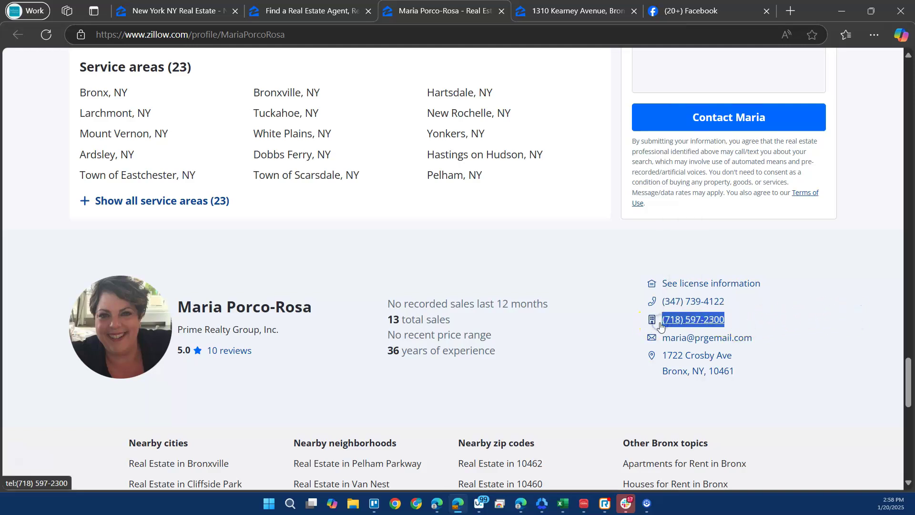
pyautogui.hotkey('alt', 'Tab')
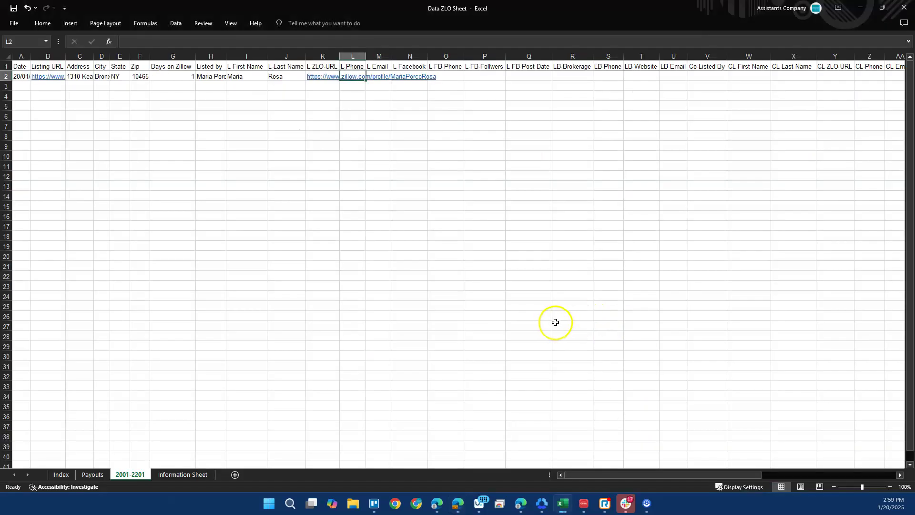
pyautogui.click(425, 43)
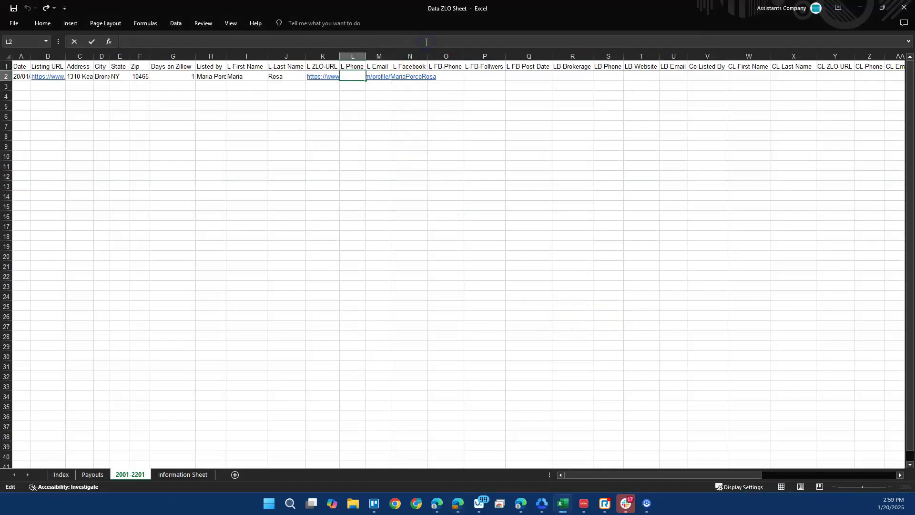
pyautogui.press('Tab')
pyautogui.hotkey('alt', 'Tab')
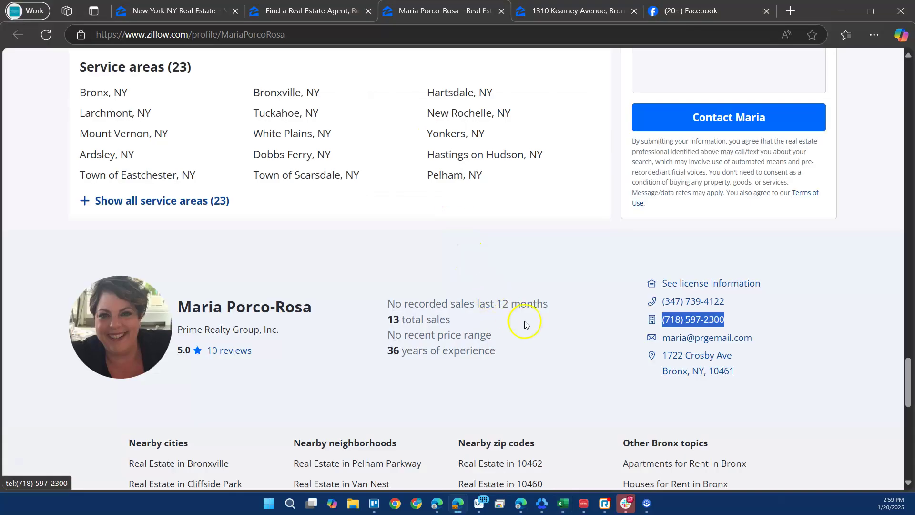
# Copy the agent's e-mail address from the profile into M2.
pyautogui.moveTo(755, 340); pyautogui.dragTo(705, 337)
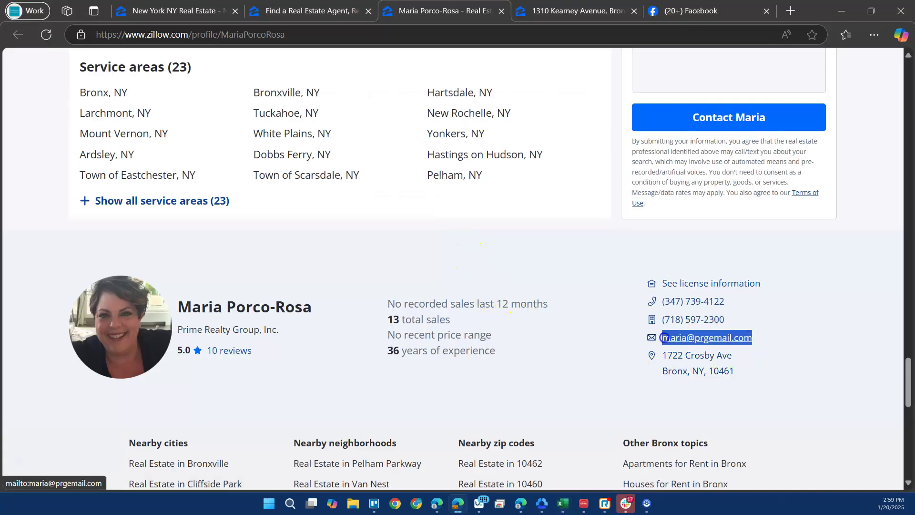
pyautogui.hotkey('ctrl', 'c')
pyautogui.hotkey('alt', 'Tab')
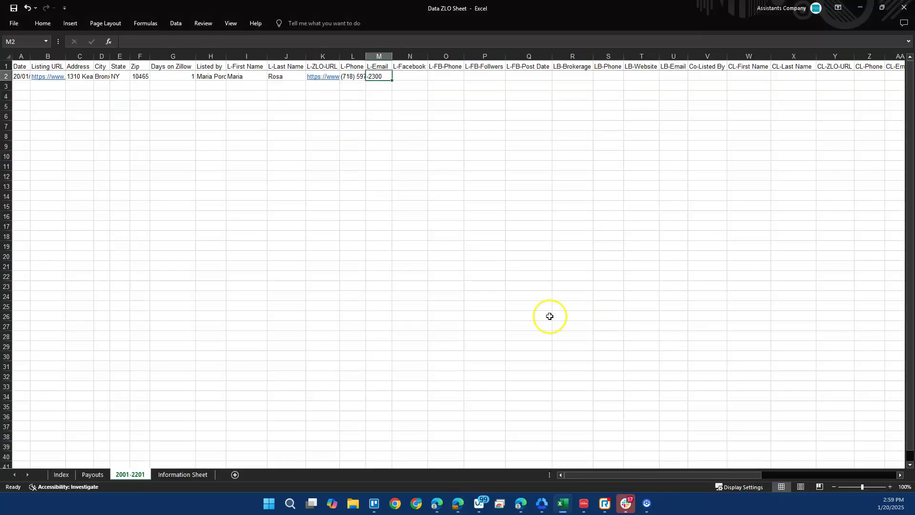
pyautogui.click(372, 40)
pyautogui.hotkey('ctrl', 'v')
pyautogui.press('Tab')
pyautogui.hotkey('alt', 'Tab')
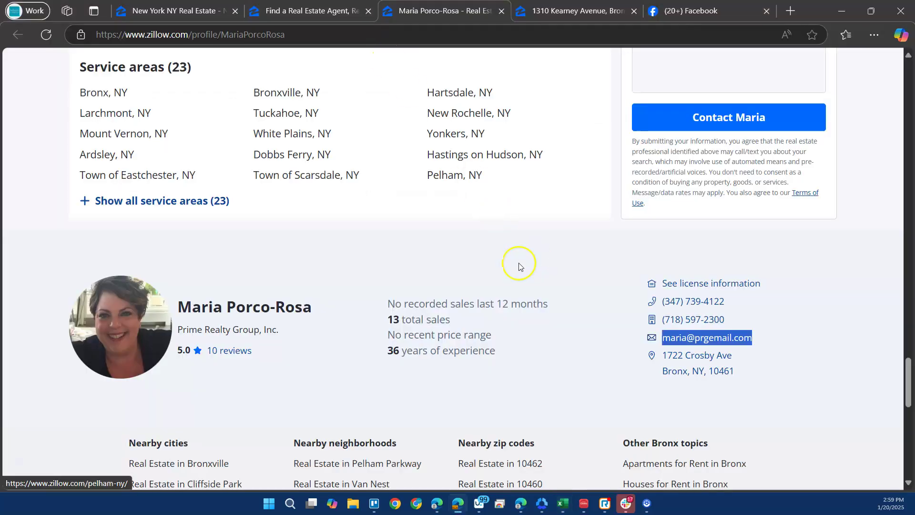
# Copy the brokerage name Prime Realty Group, Inc. from the top of the agent's profile.
pyautogui.scroll(-5, 522, 269)
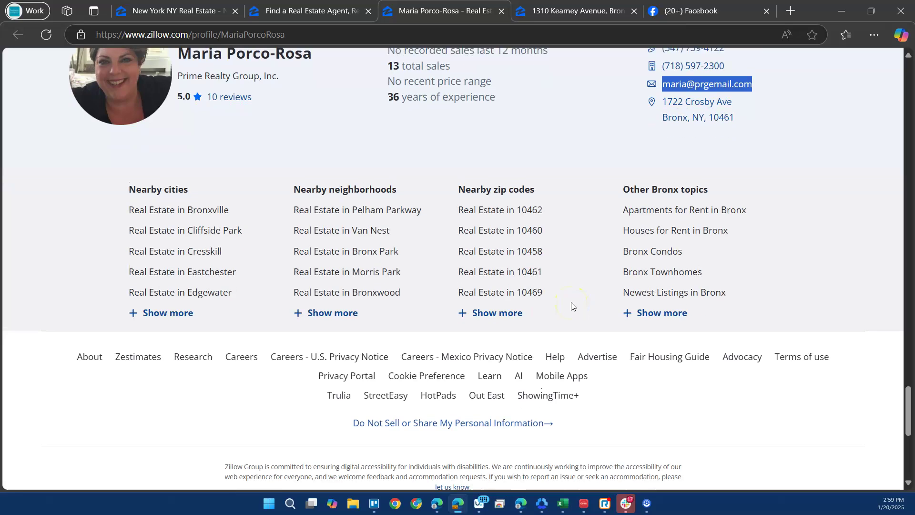
pyautogui.scroll(10, 571, 306)
pyautogui.scroll(20, 571, 306)
pyautogui.scroll(20, 572, 306)
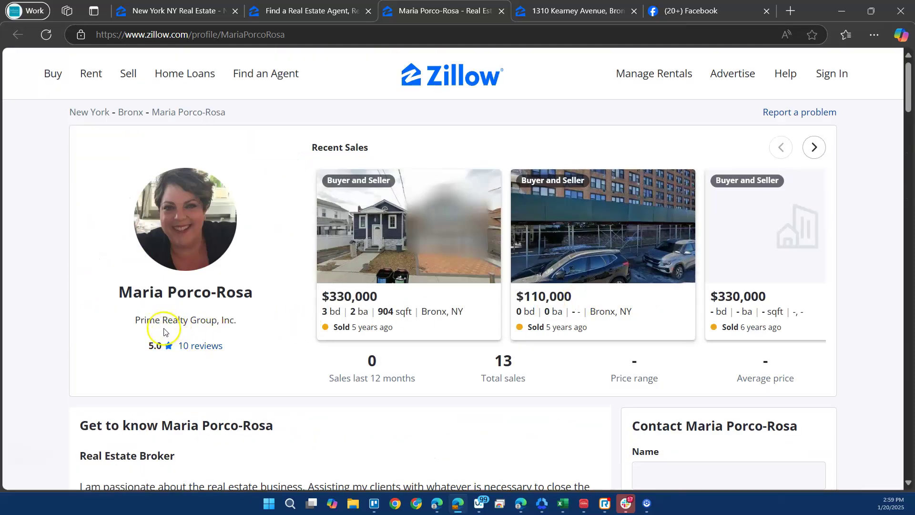
pyautogui.moveTo(136, 322); pyautogui.dragTo(236, 319)
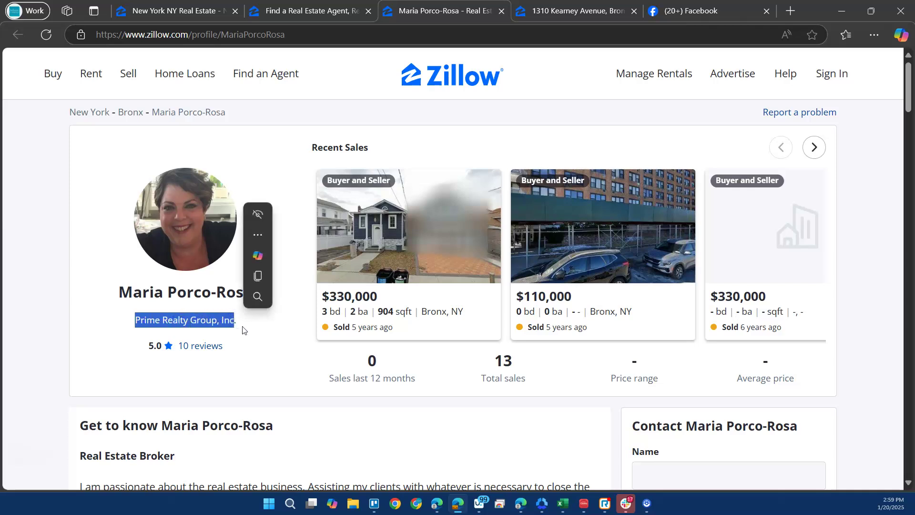
pyautogui.hotkey('ctrl', 'c')
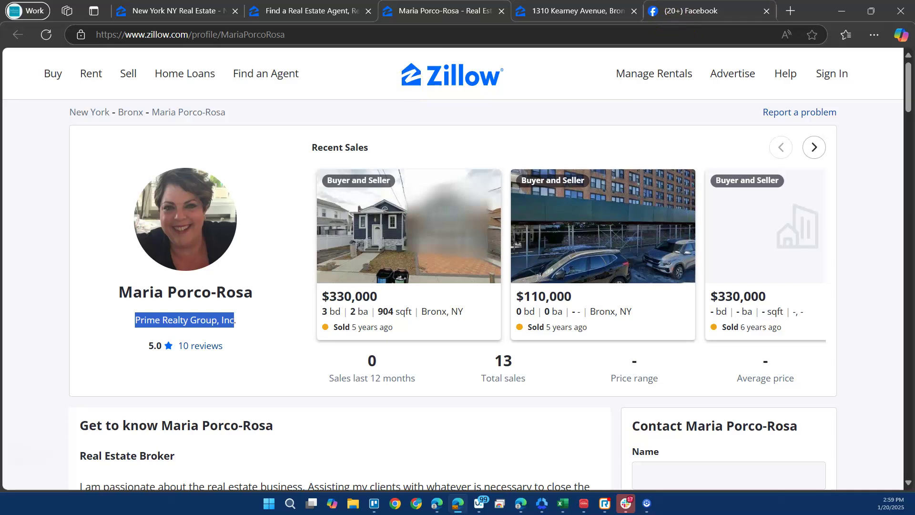
# In a new tab on google.com, search for 'Prime Realty Group, Inc New York City'.
pyautogui.click(790, 11)
pyautogui.click(421, 34)
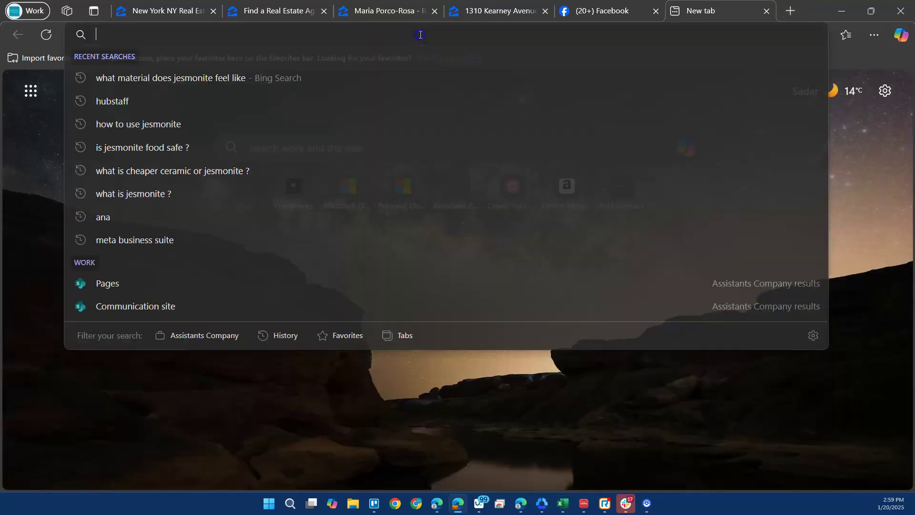
pyautogui.write('google.com')
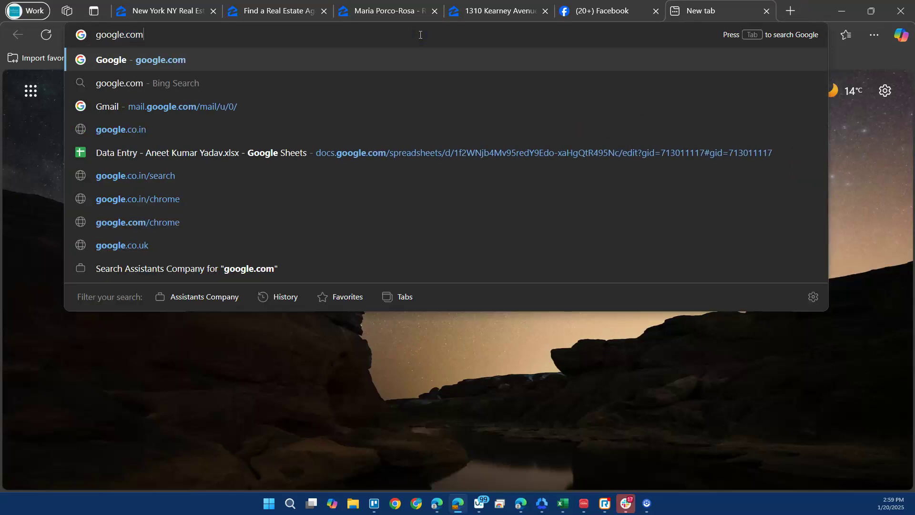
pyautogui.press('Return')
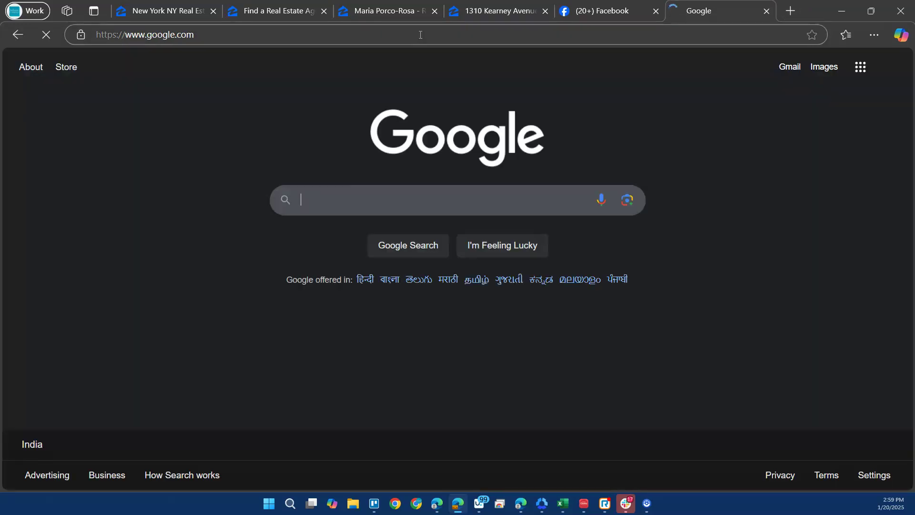
pyautogui.hotkey('ctrl', 'v')
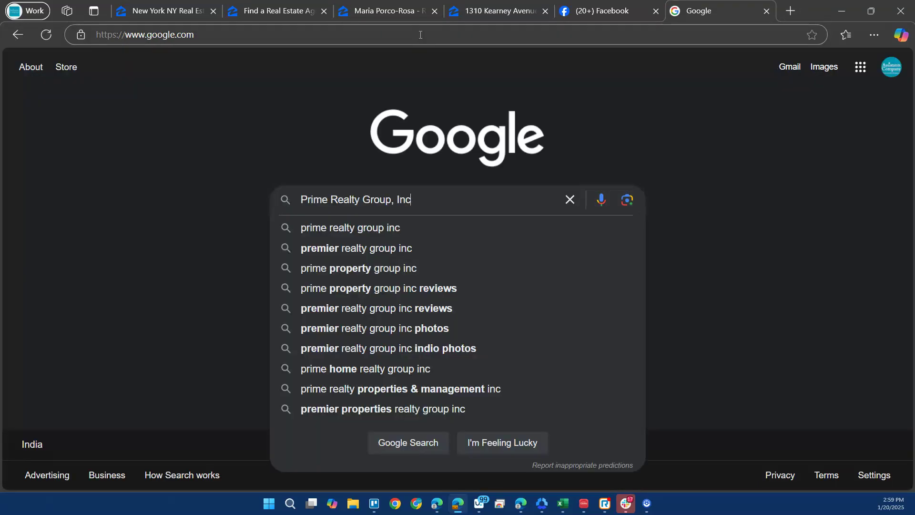
pyautogui.write('New')
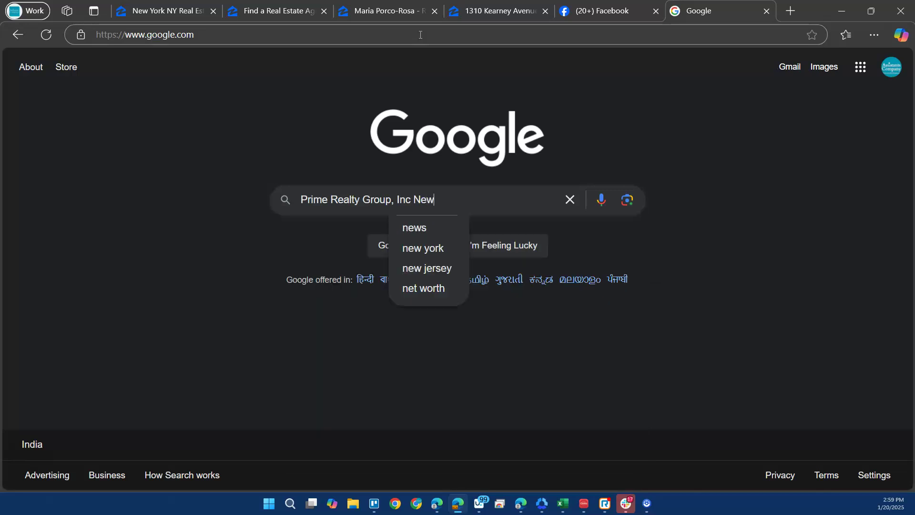
pyautogui.write(' York City')
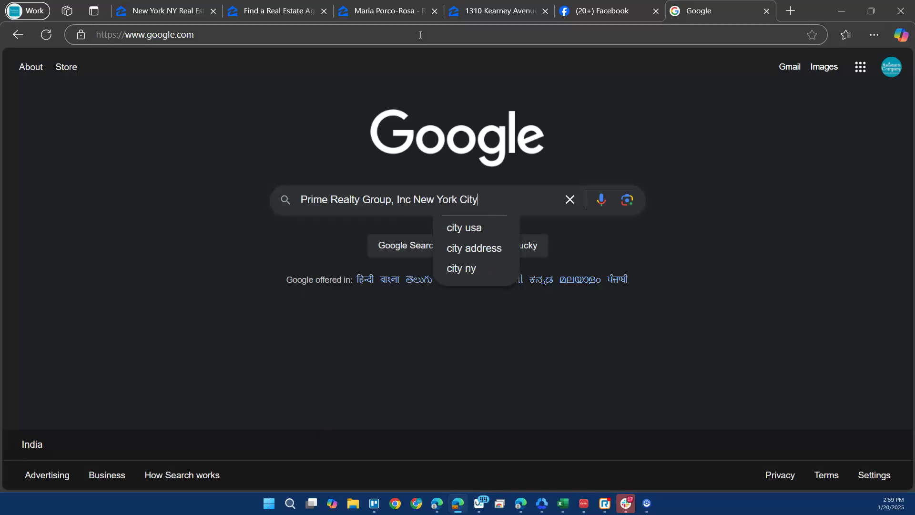
pyautogui.press('Return')
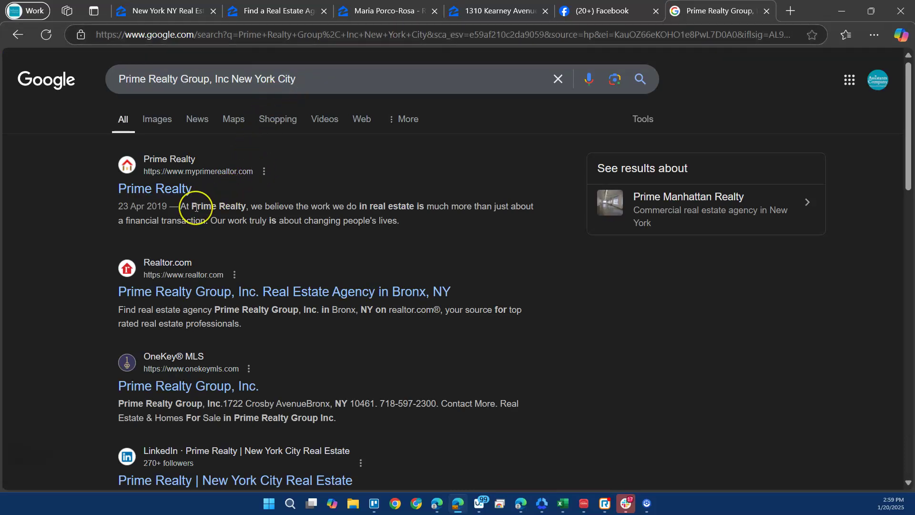
# Open myprimerealtor.com and browse its Just Listed homes, office contacts and About section.
pyautogui.click(162, 197)
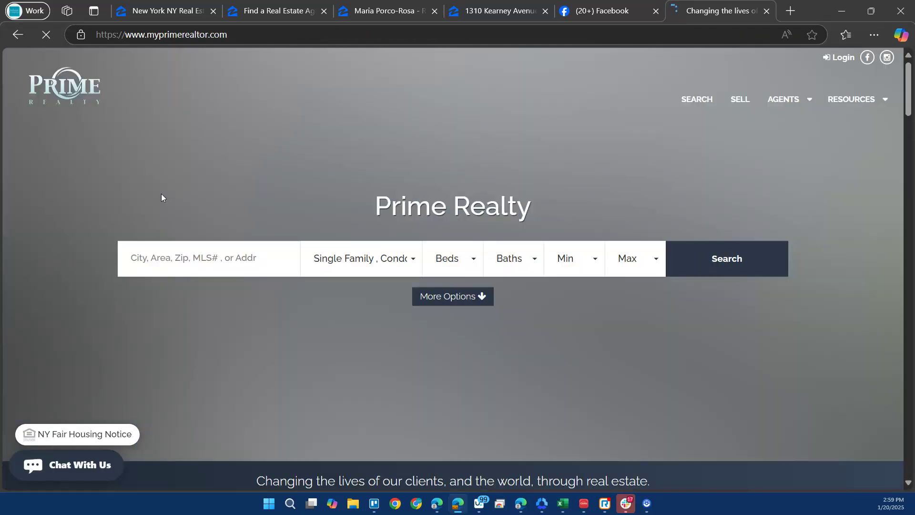
pyautogui.scroll(-15, 664, 327)
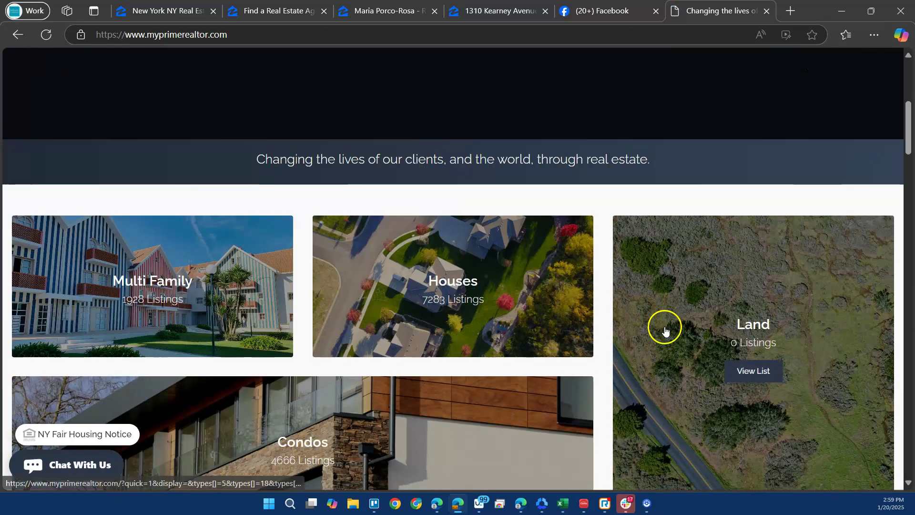
pyautogui.scroll(-20, 662, 315)
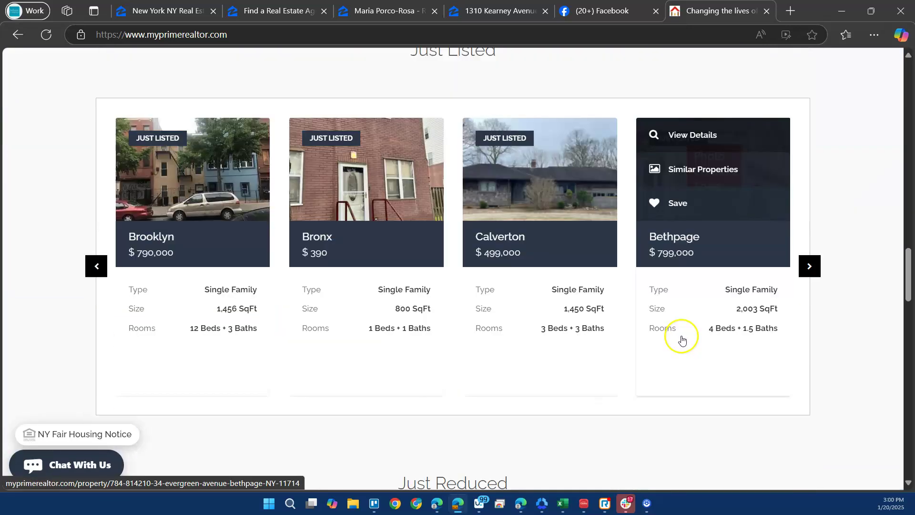
pyautogui.scroll(-15, 682, 336)
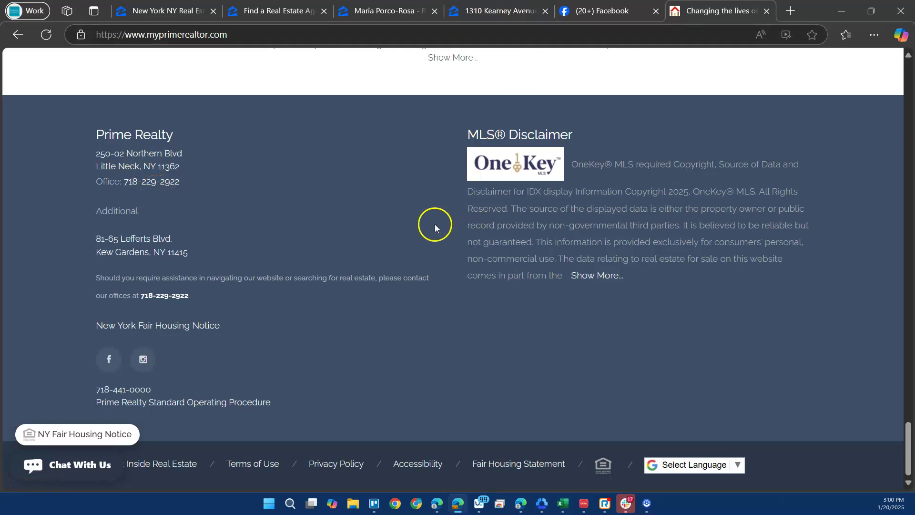
pyautogui.scroll(6, 339, 352)
pyautogui.scroll(8, 368, 336)
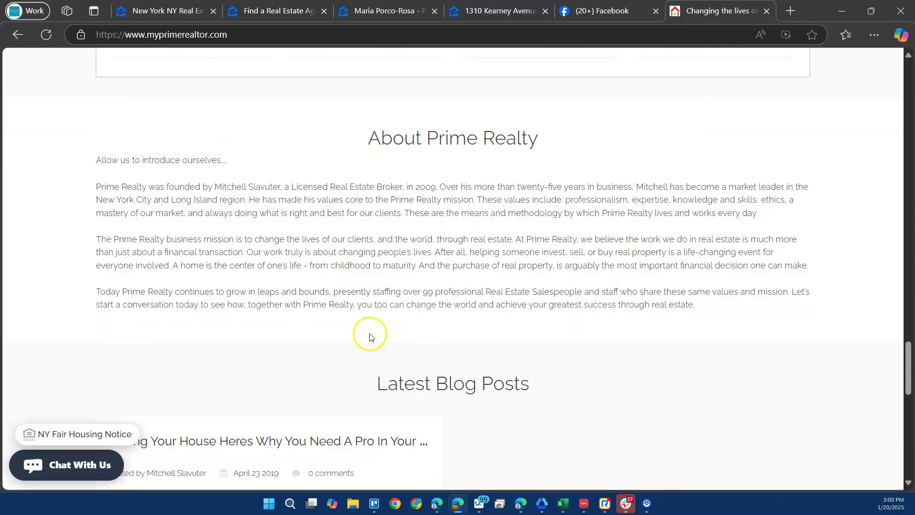
# Search Facebook for 'Prime Realty Group, Inc' and open the Prime Realty Group Inc. page.
pyautogui.click(612, 16)
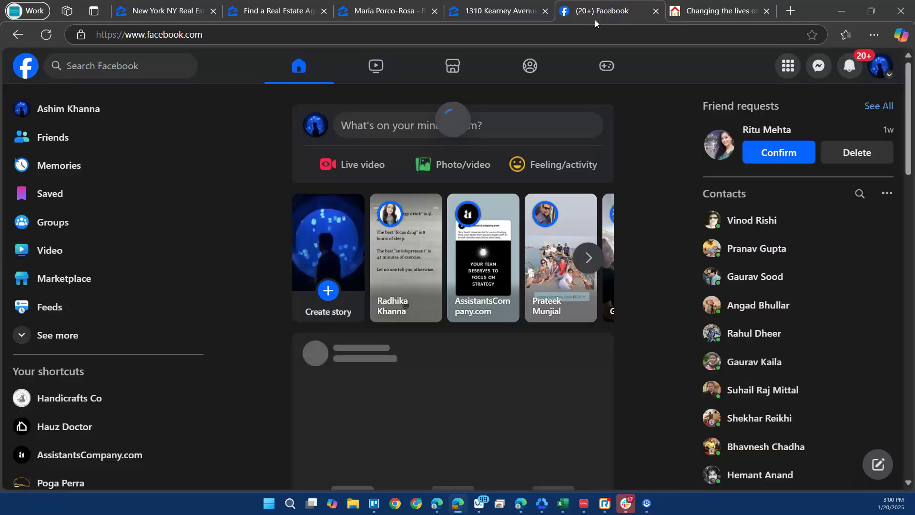
pyautogui.click(111, 66)
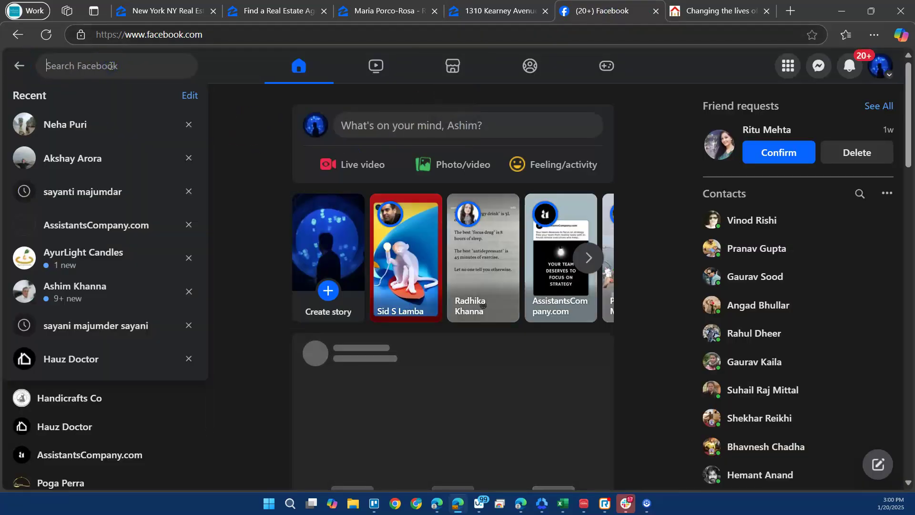
pyautogui.hotkey('ctrl', 'v')
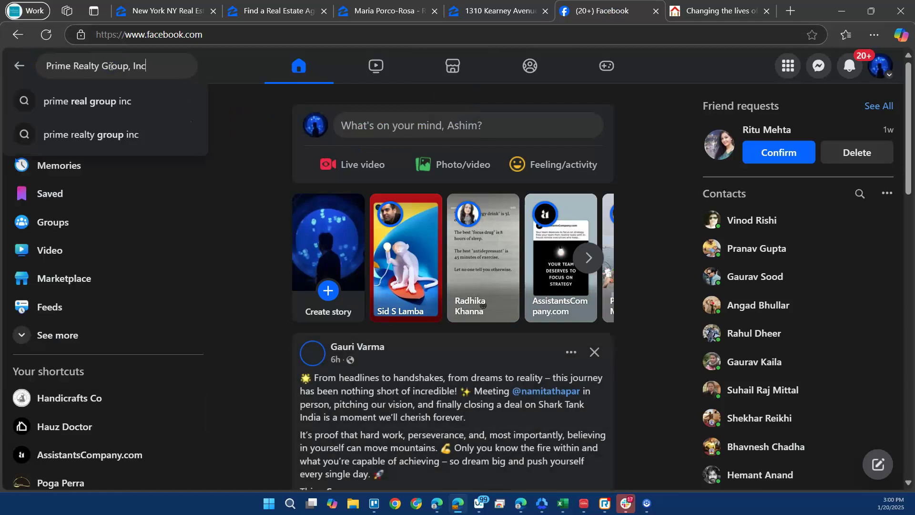
pyautogui.press('Return')
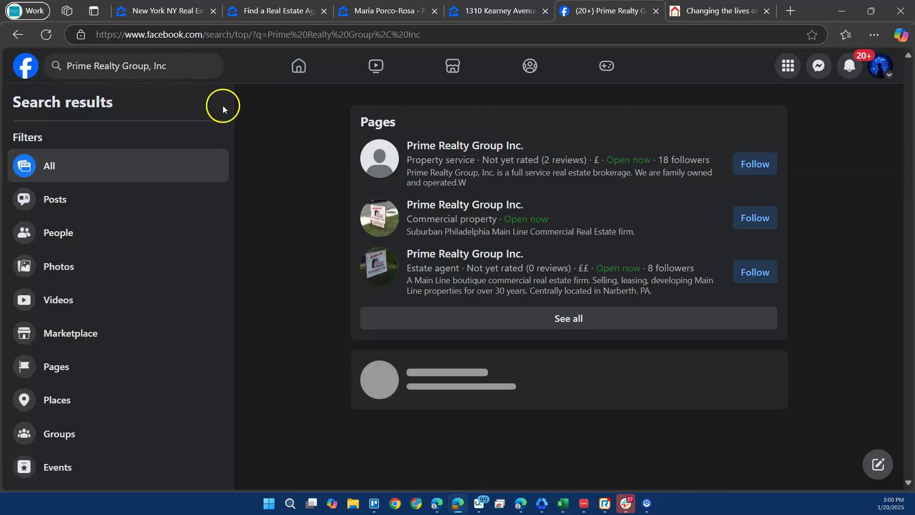
pyautogui.moveTo(458, 152)
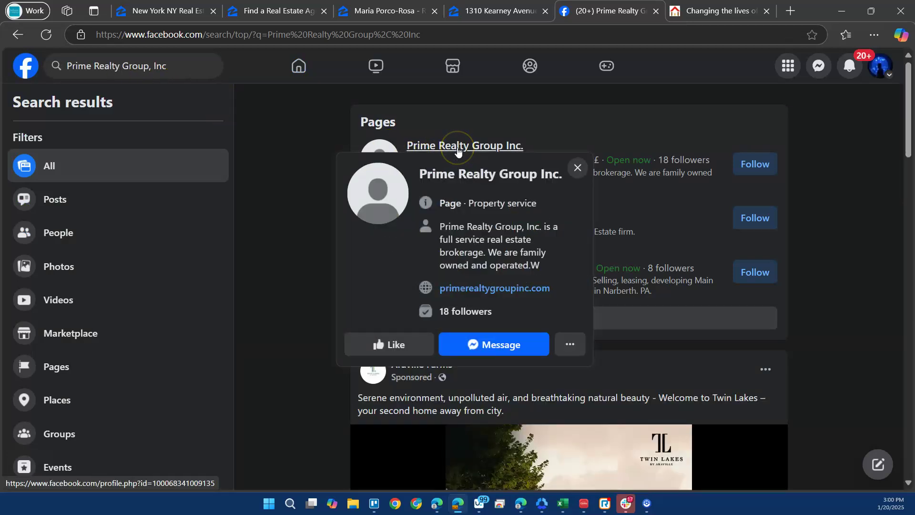
pyautogui.click(457, 149)
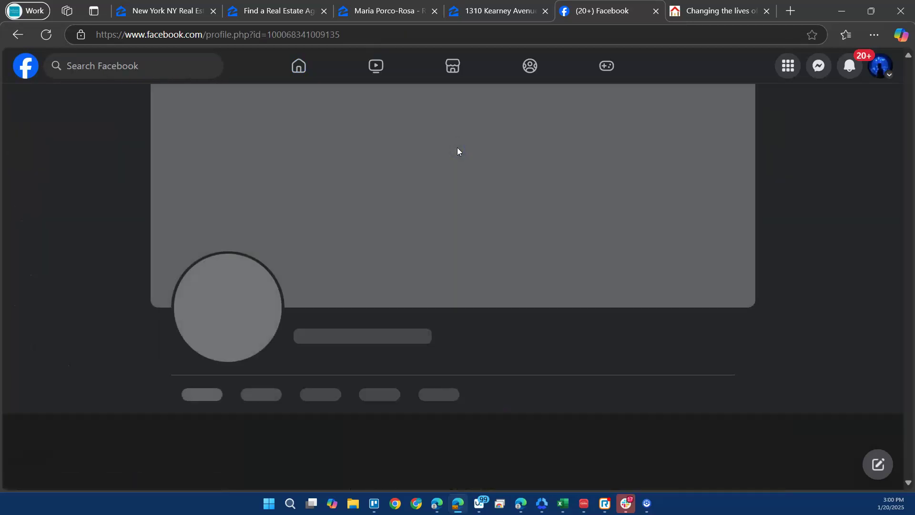
# Open the website link listed in the page's Intro section.
pyautogui.scroll(-3, 462, 290)
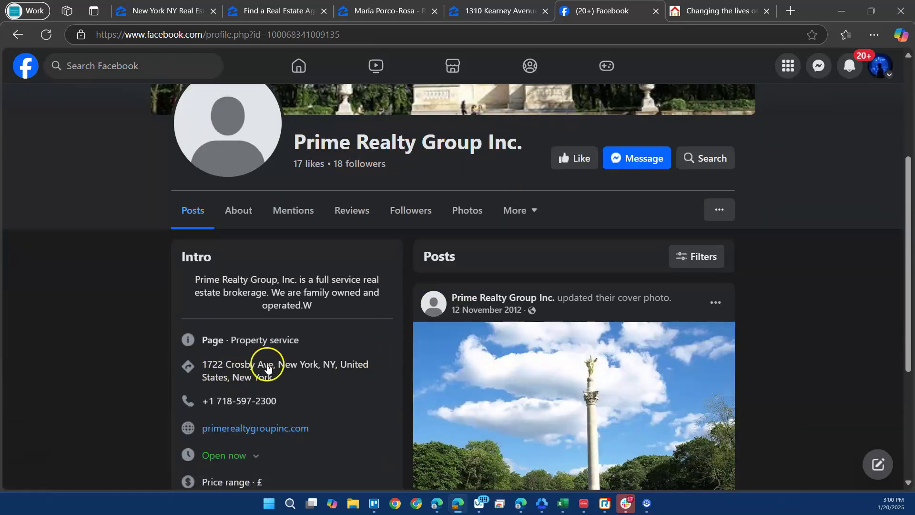
pyautogui.scroll(-1, 269, 366)
pyautogui.scroll(-3, 362, 330)
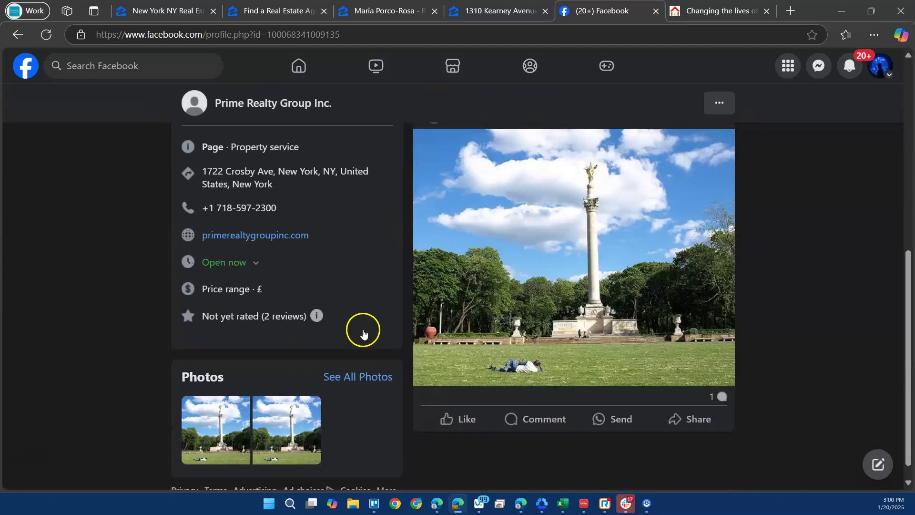
pyautogui.scroll(1, 345, 327)
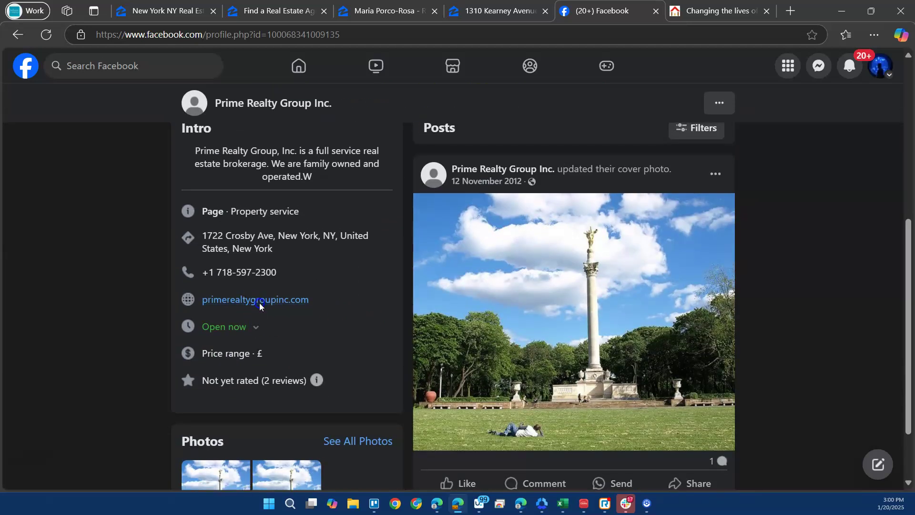
pyautogui.click(259, 302)
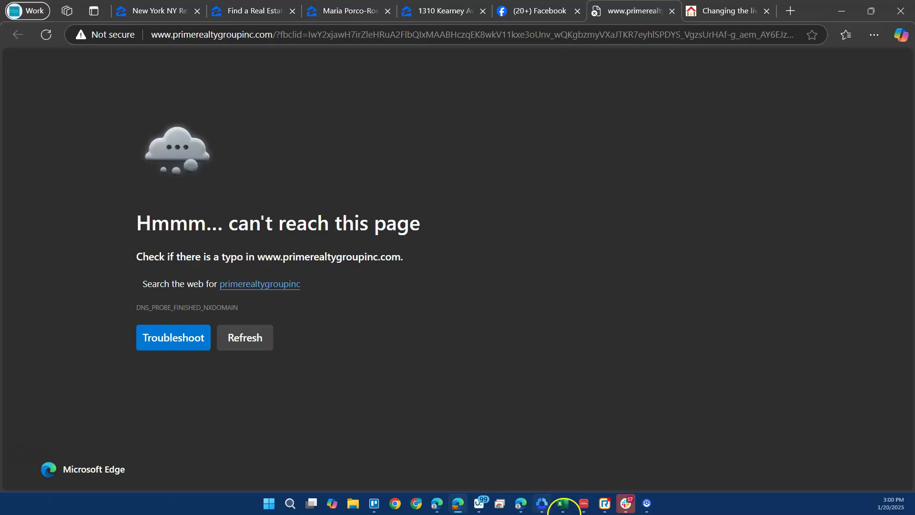
# In the Data ZLO Sheet workbook, move along row 2 to cell N2 under L-Facebook.
pyautogui.click(562, 504)
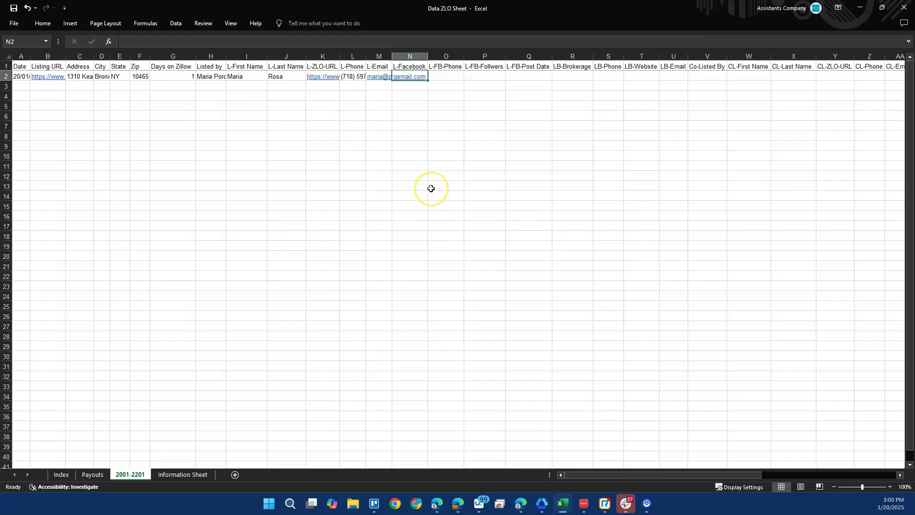
pyautogui.press('Right')
pyautogui.press('Right')
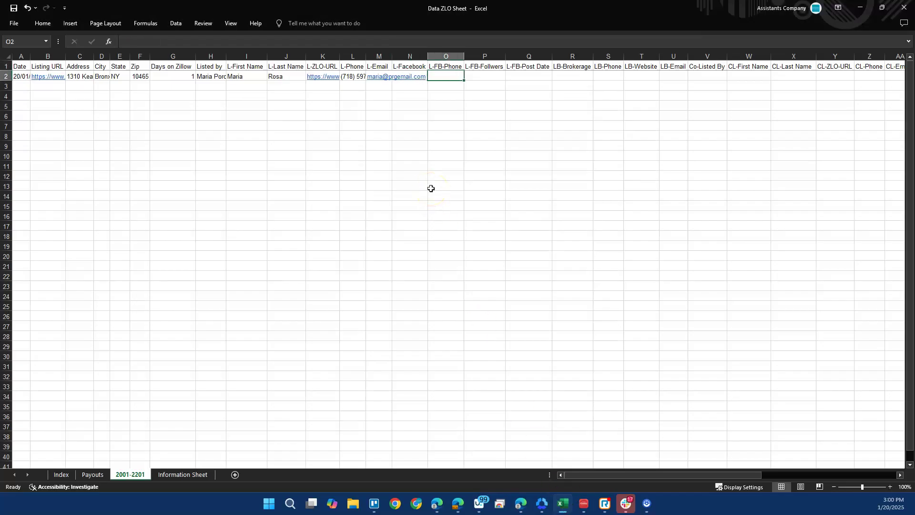
pyautogui.press('Right')
pyautogui.press('Right')
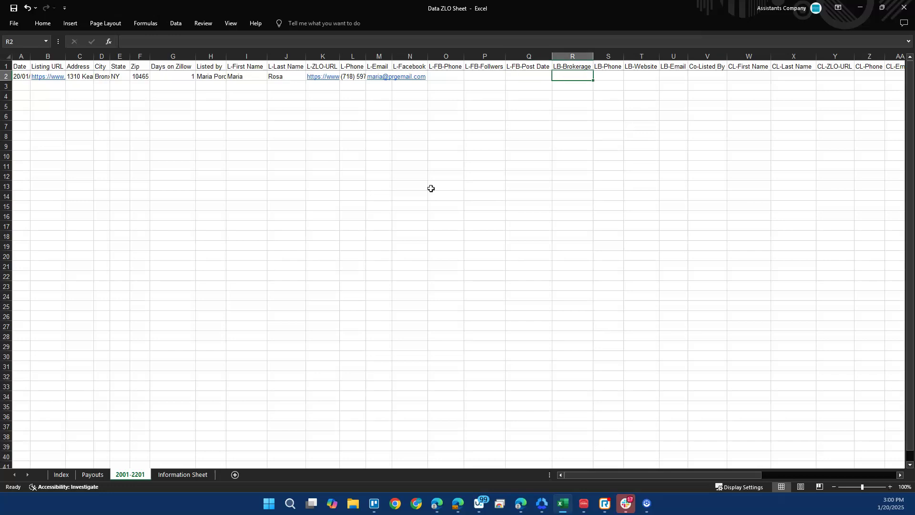
pyautogui.press('Left')
pyautogui.press('Left')
pyautogui.press('Left')
pyautogui.press('Left')
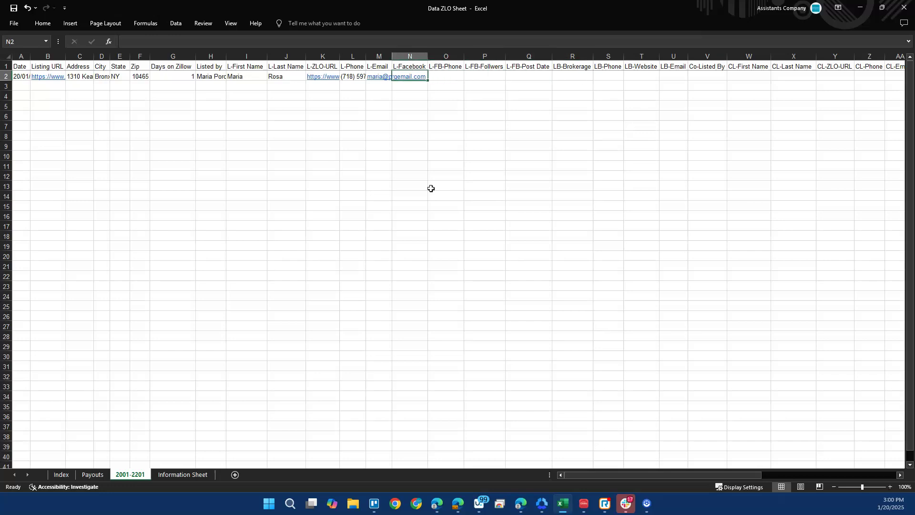
# Copy the Prime Realty Group Inc. Facebook page URL and return to the spreadsheet.
pyautogui.hotkey('alt', 'Tab')
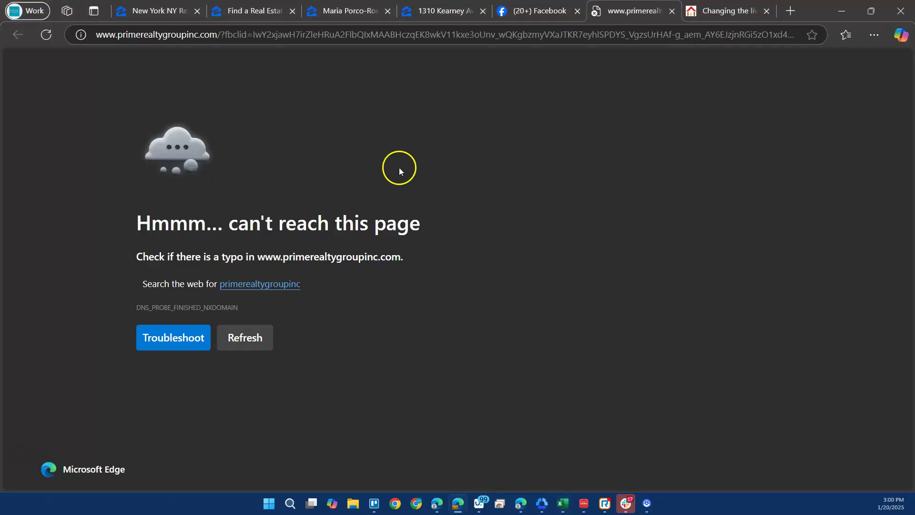
pyautogui.hotkey('ctrl', 'shift', 'Tab')
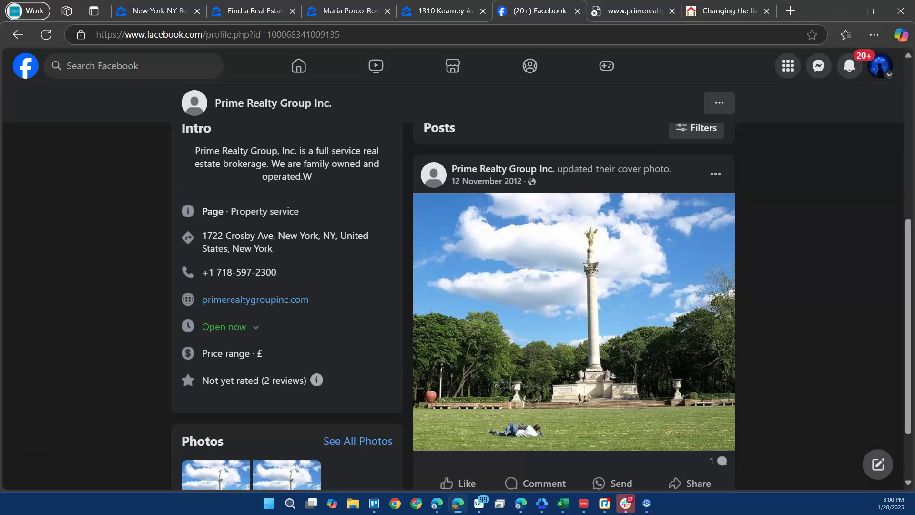
pyautogui.click(427, 36)
pyautogui.hotkey('ctrl', 'c')
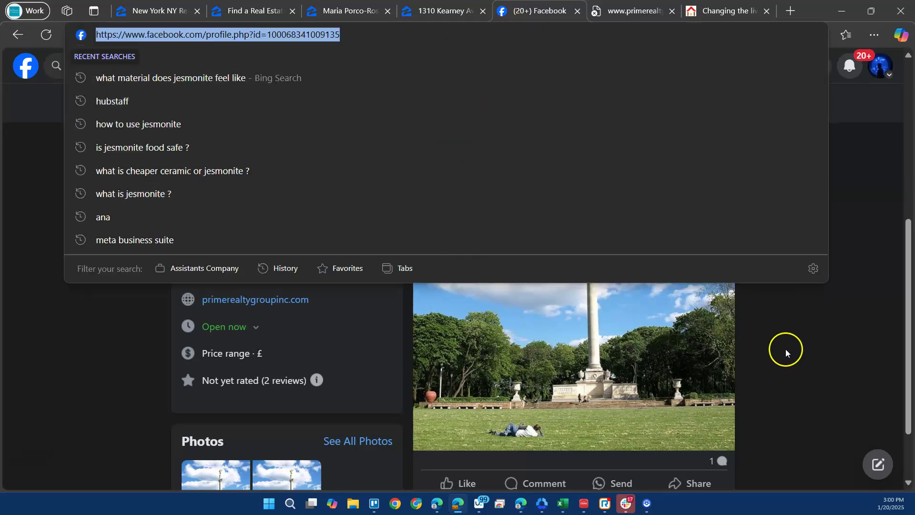
pyautogui.click(758, 337)
pyautogui.scroll(-2, 751, 332)
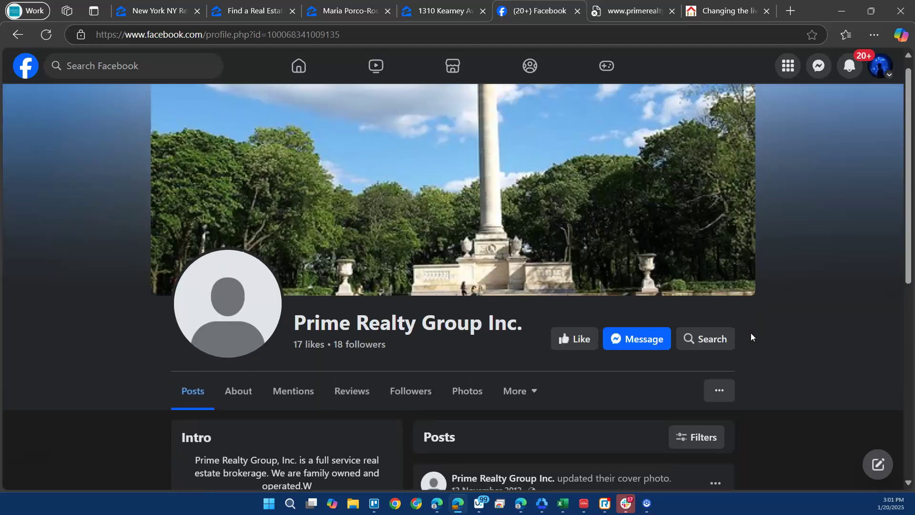
pyautogui.hotkey('ctrl', 'Tab')
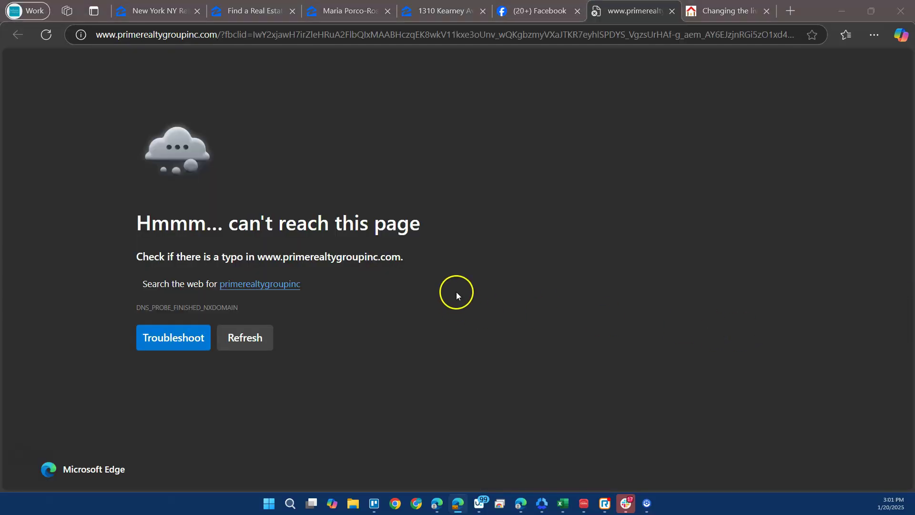
pyautogui.hotkey('ctrl', 'shift', 'Tab')
pyautogui.moveTo(436, 510)
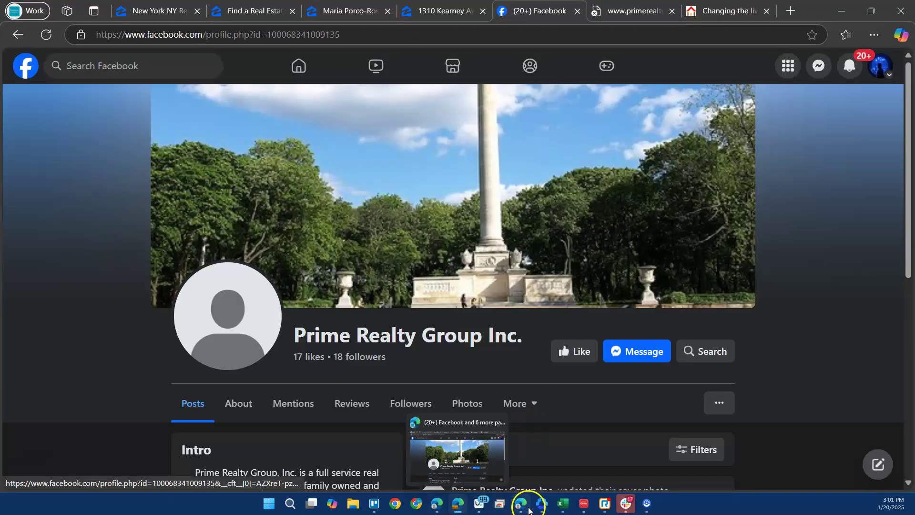
pyautogui.click(563, 504)
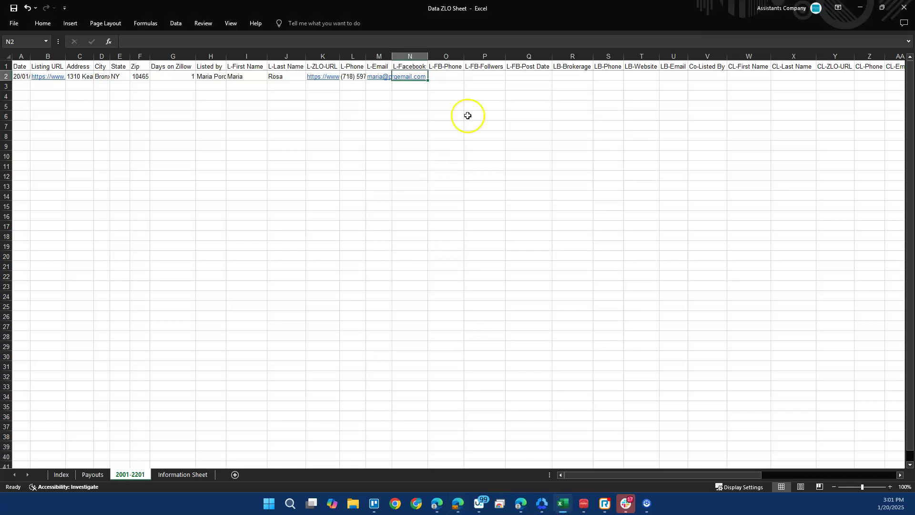
# Paste the Facebook page link into N2 under L-Facebook.
pyautogui.click(428, 40)
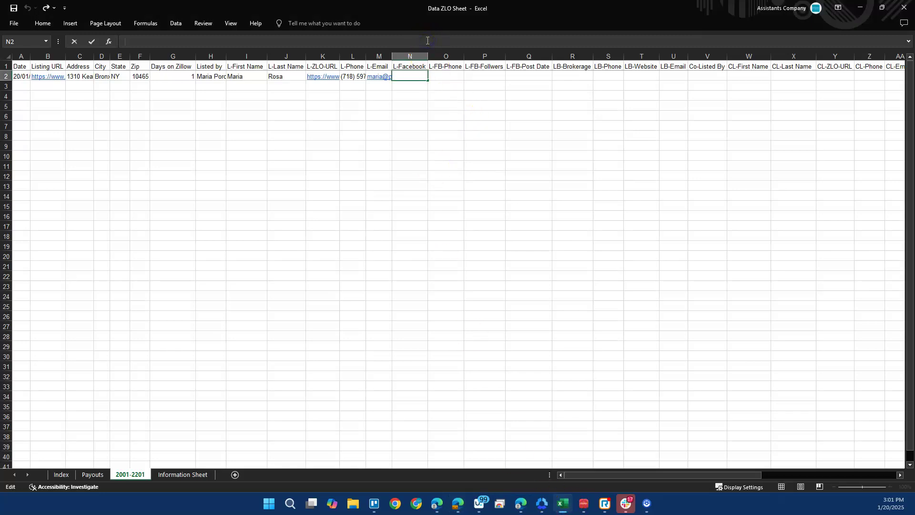
pyautogui.hotkey('ctrl', 'v')
pyautogui.press('Tab')
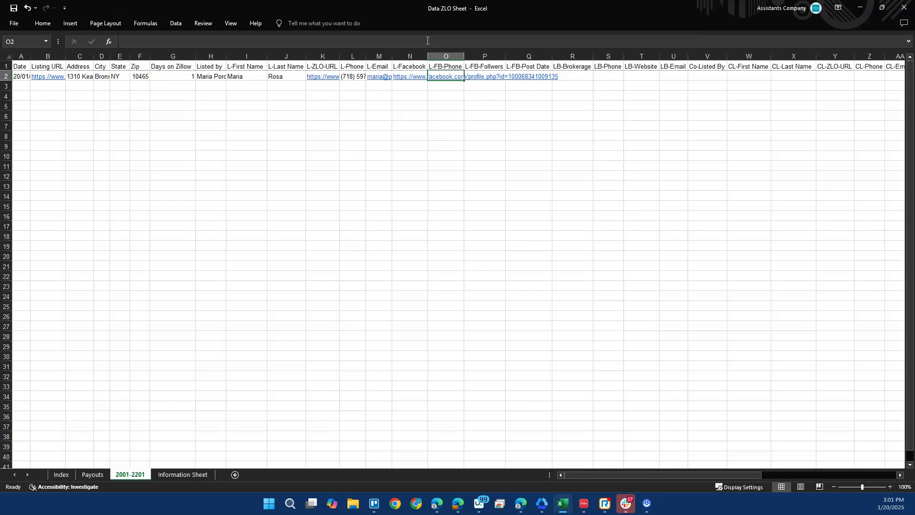
# Copy the brokerage's phone number from its Facebook page into O2.
pyautogui.hotkey('alt', 'Tab')
pyautogui.scroll(-5, 395, 353)
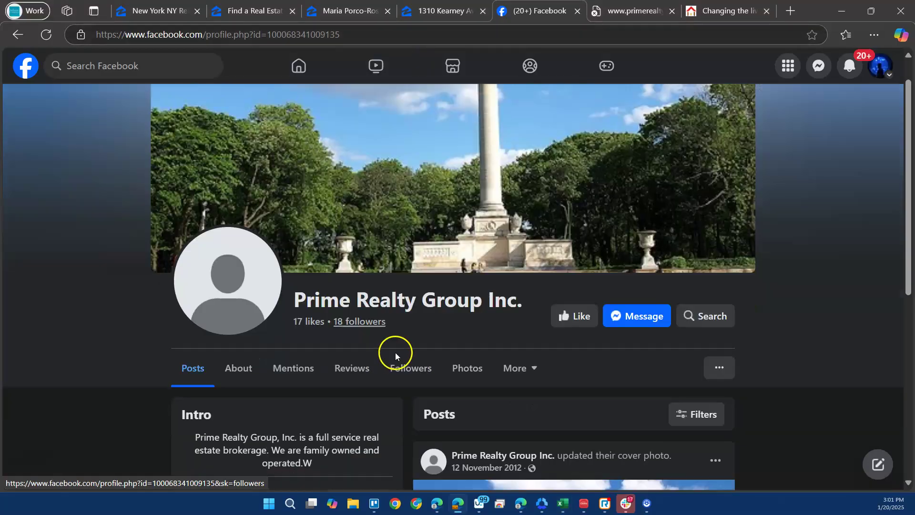
pyautogui.moveTo(288, 336); pyautogui.dragTo(220, 338)
pyautogui.hotkey('ctrl', 'c')
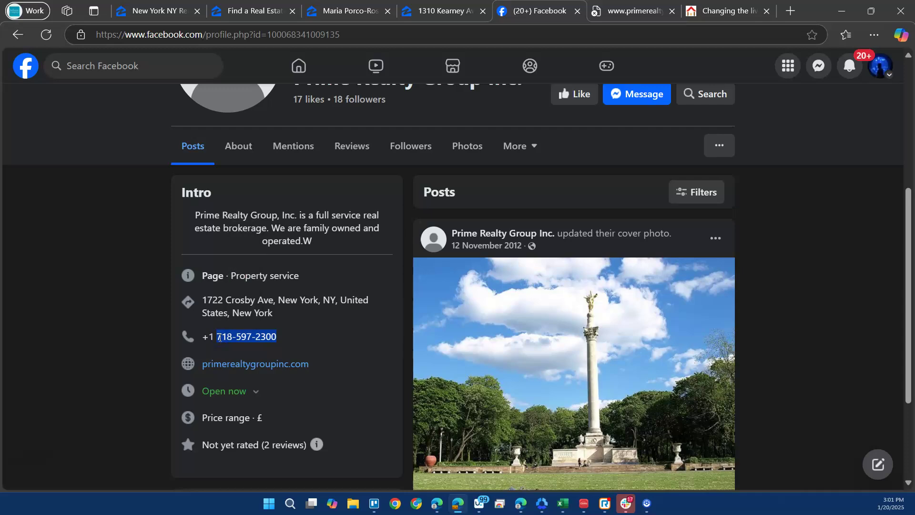
pyautogui.hotkey('alt', 'Tab')
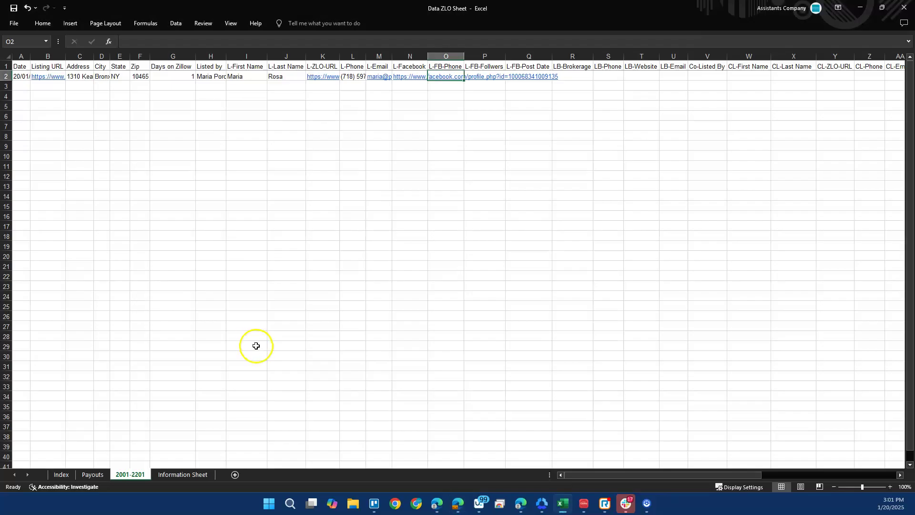
pyautogui.click(403, 41)
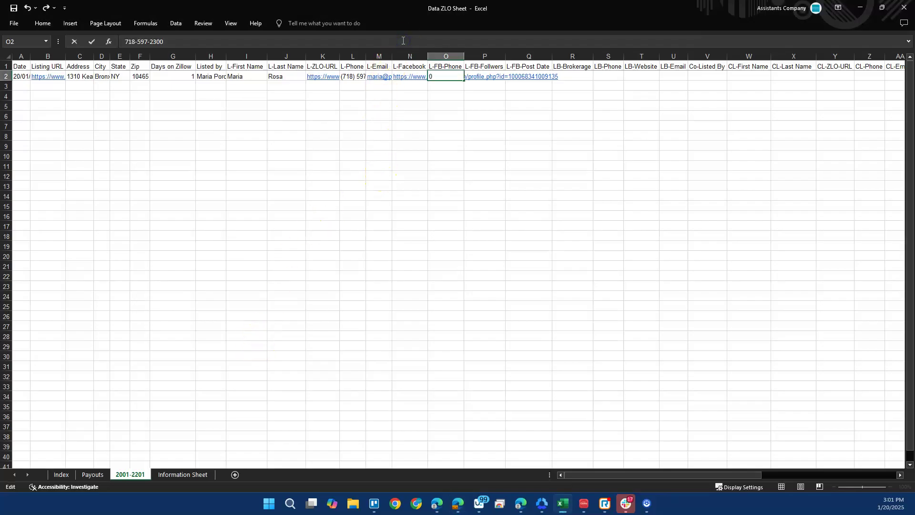
pyautogui.press('Return')
pyautogui.press('Up')
pyautogui.press('Right')
# Record the page's 18 followers in P2.
pyautogui.hotkey('alt', 'Tab')
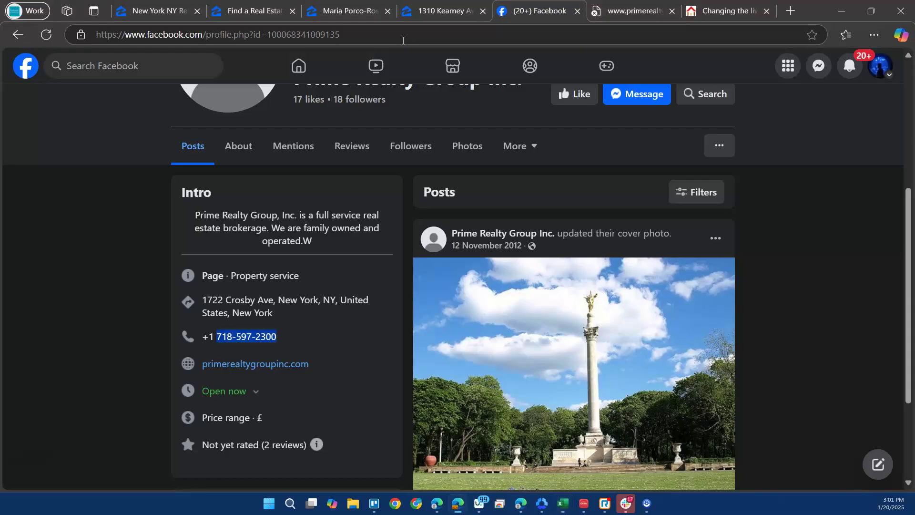
pyautogui.scroll(1, 543, 164)
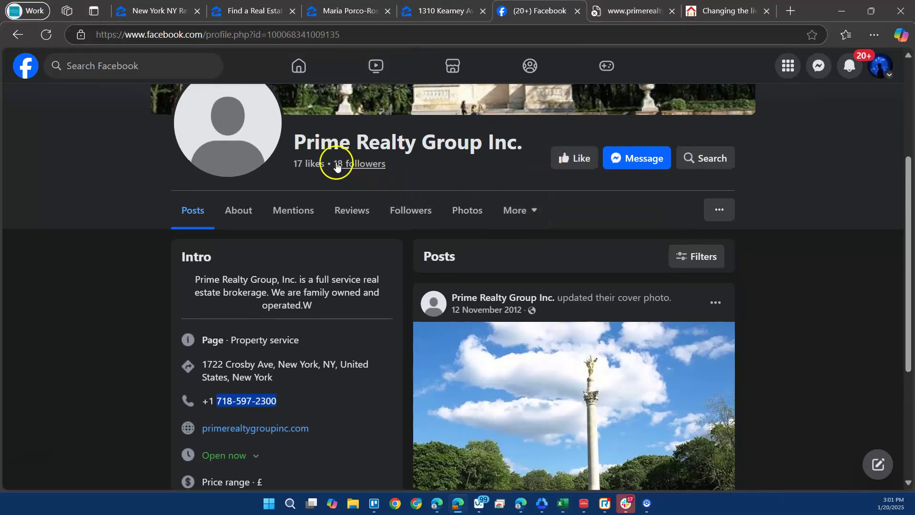
pyautogui.hotkey('alt', 'Tab')
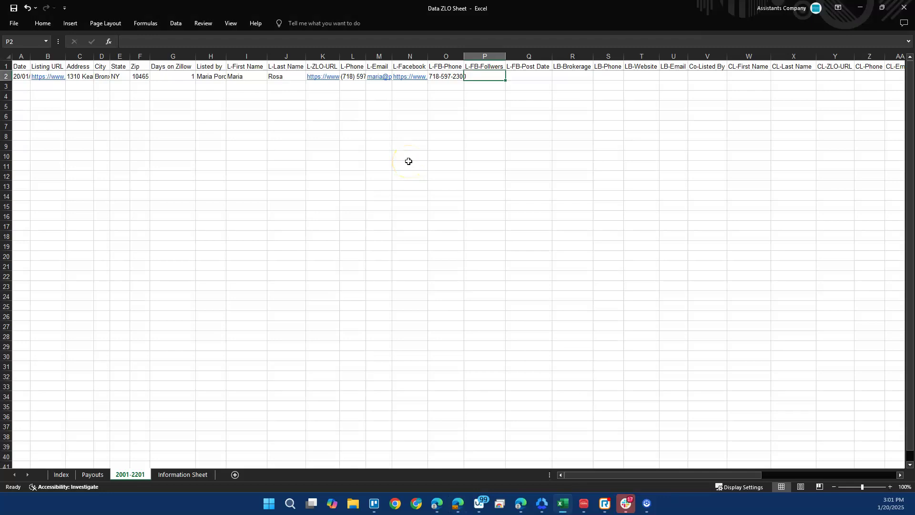
pyautogui.press('Tab')
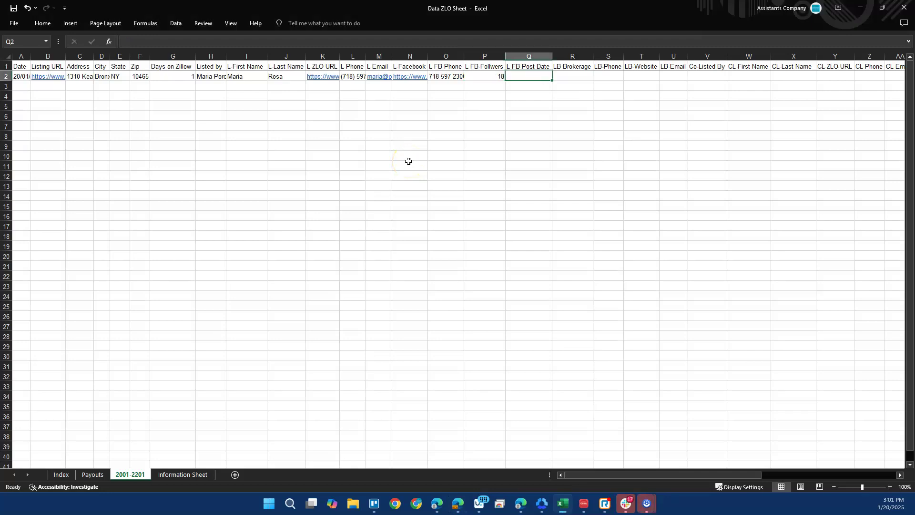
# Enter the post date 12th November 2012 in Q2.
pyautogui.hotkey('alt', 'Tab')
pyautogui.scroll(-4, 429, 286)
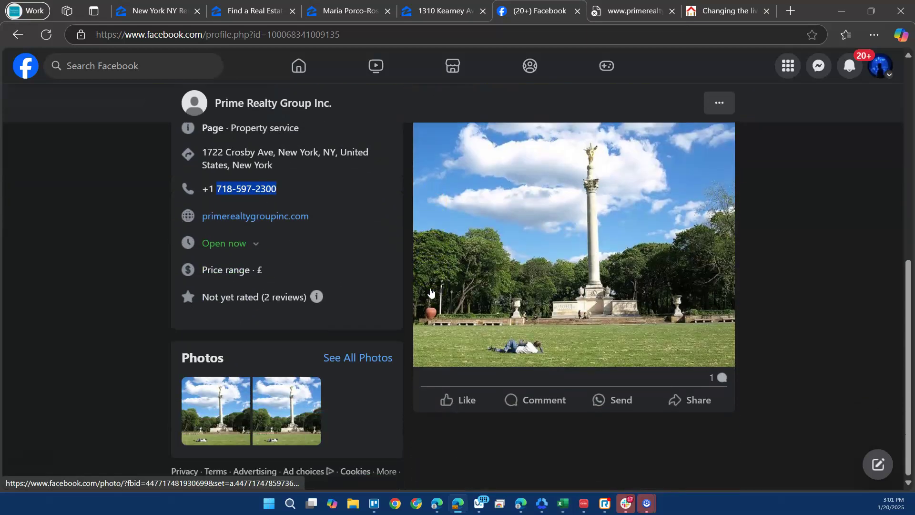
pyautogui.scroll(4, 430, 292)
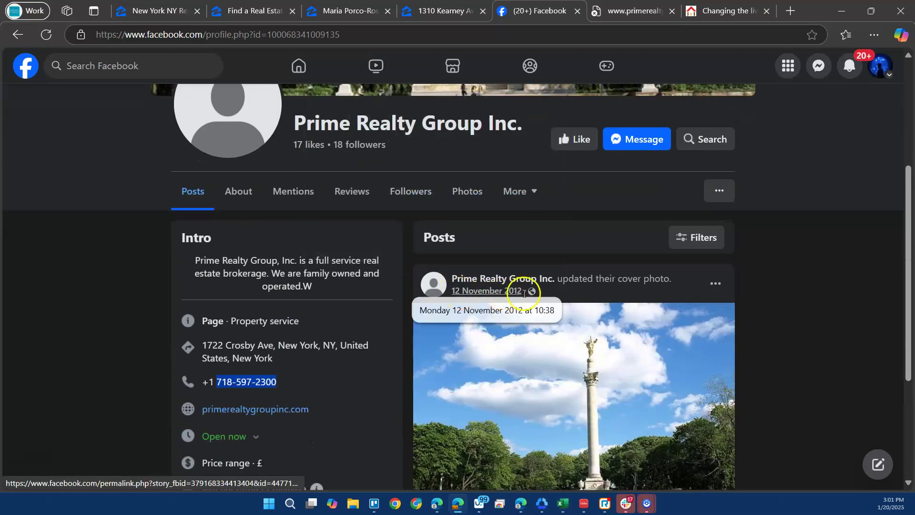
pyautogui.hotkey('alt', 'Tab')
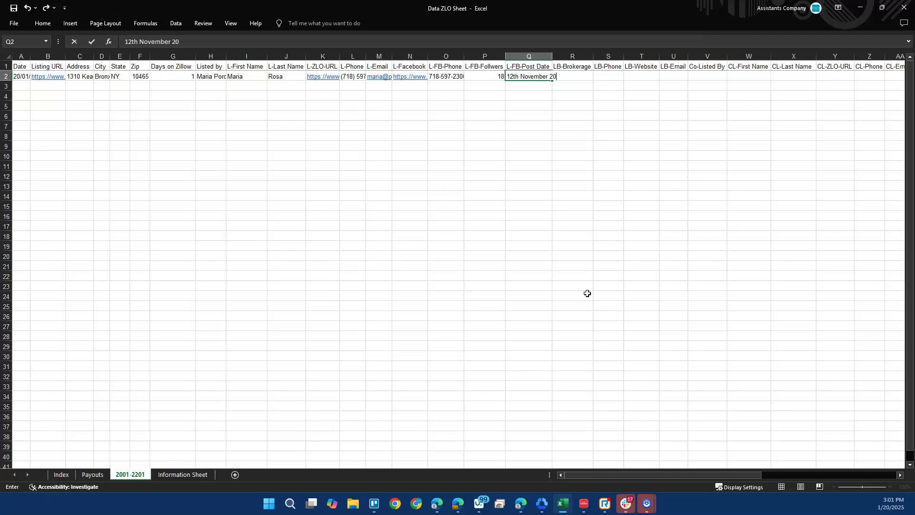
pyautogui.press('Return')
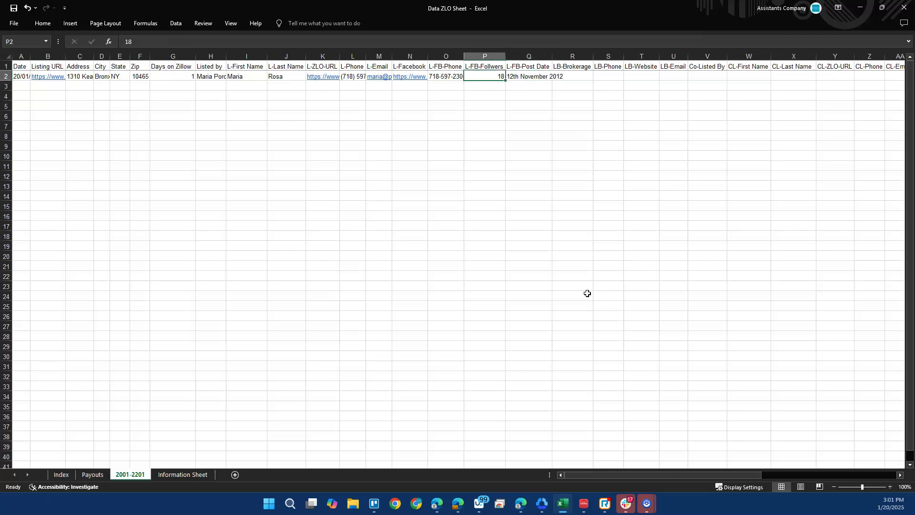
pyautogui.press('Left')
pyautogui.press('Left')
pyautogui.press('Left')
# Copy the Facebook details in N2:Q2, then return to the Prime Realty Group Inc. Facebook page.
pyautogui.press('Right')
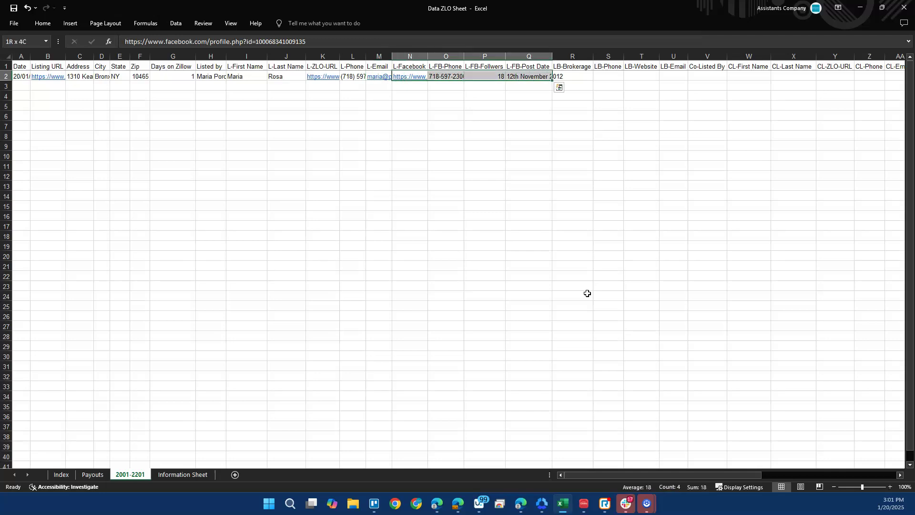
pyautogui.press('Right')
pyautogui.press('Right')
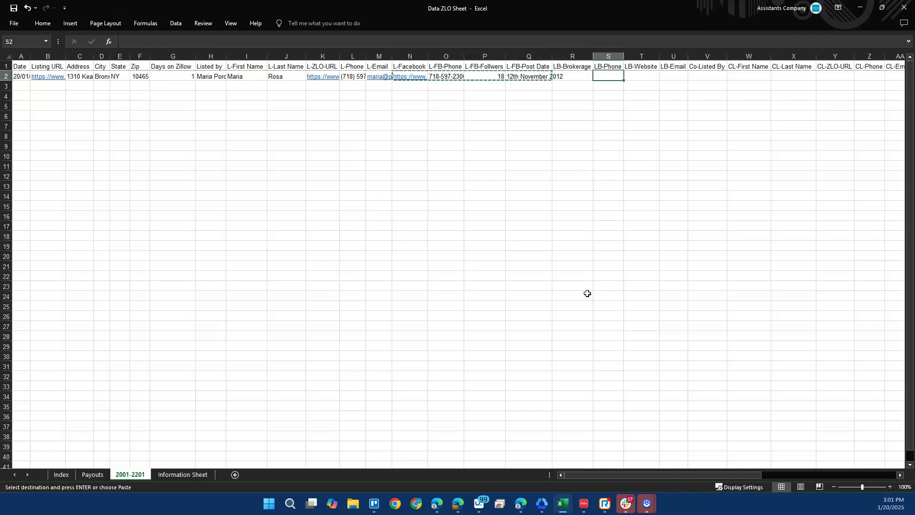
pyautogui.press('Right')
pyautogui.press('Right')
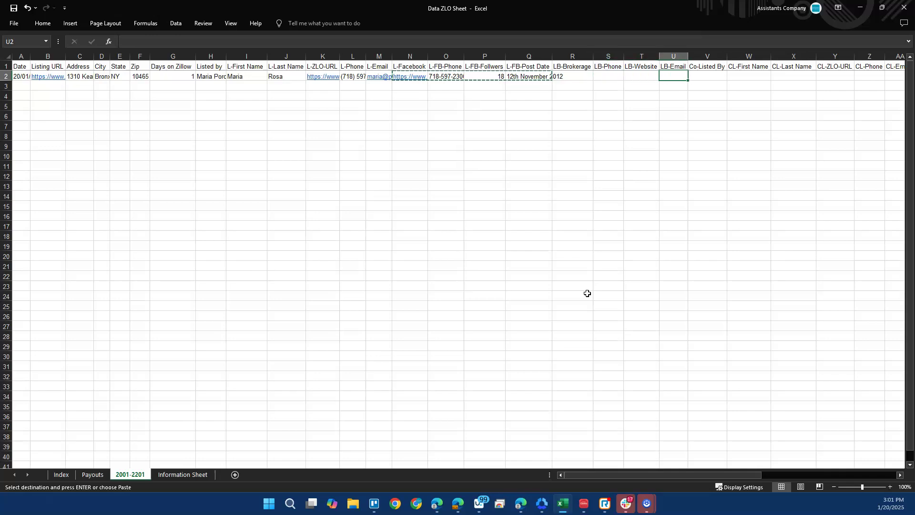
pyautogui.press('Left')
pyautogui.press('Right')
pyautogui.press('Right')
pyautogui.press('Right')
pyautogui.press('Right')
pyautogui.press('Right')
pyautogui.press('Right')
pyautogui.press('Right')
pyautogui.press('Right')
pyautogui.press('Right')
pyautogui.press('Right')
pyautogui.press('Left')
pyautogui.press('Left')
pyautogui.press('Left')
pyautogui.press('Left')
pyautogui.press('Left')
pyautogui.press('Left')
pyautogui.press('Left')
pyautogui.press('Left')
pyautogui.press('Left')
pyautogui.press('Left')
pyautogui.press('Left')
pyautogui.press('Left')
pyautogui.press('Left')
pyautogui.press('Left')
pyautogui.press('Left')
pyautogui.press('Left')
pyautogui.press('Left')
pyautogui.press('Right')
pyautogui.press('Left')
pyautogui.press('Left')
pyautogui.press('Left')
pyautogui.press('Left')
pyautogui.press('Left')
pyautogui.press('Left')
pyautogui.press('Left')
pyautogui.press('Left')
pyautogui.press('Left')
pyautogui.press('Left')
pyautogui.press('Left')
pyautogui.press('Left')
pyautogui.press('Left')
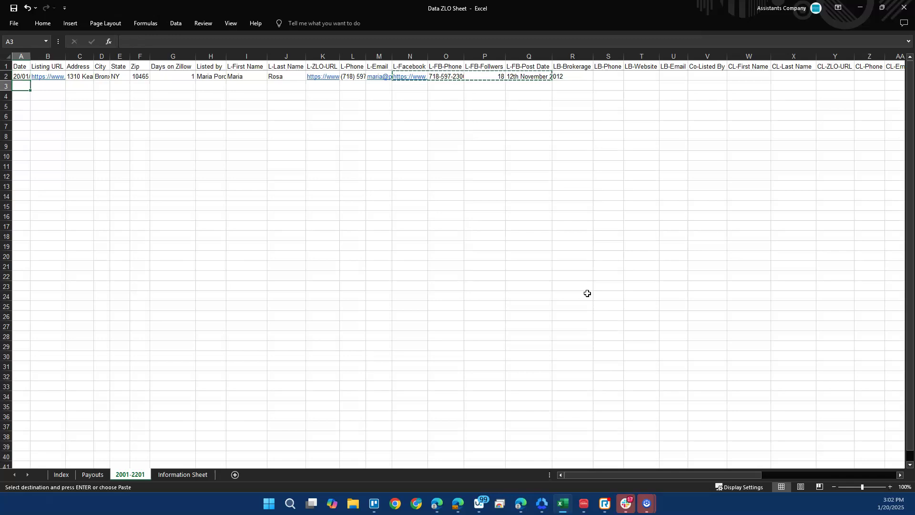
pyautogui.hotkey('alt', 'Tab')
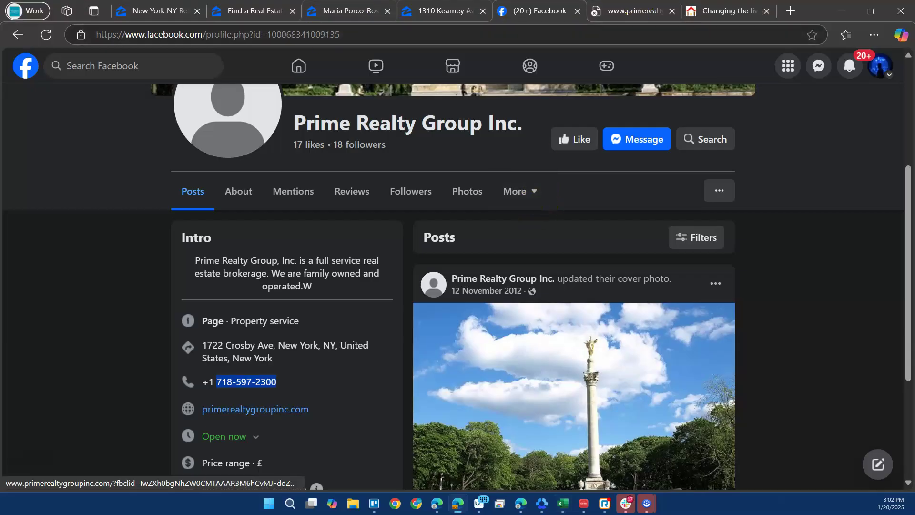
# Copy the listing brokerage 'Prime Realty Group, Inc' from Zillow into LB-Brokerage cell R2.
pyautogui.click(477, 15)
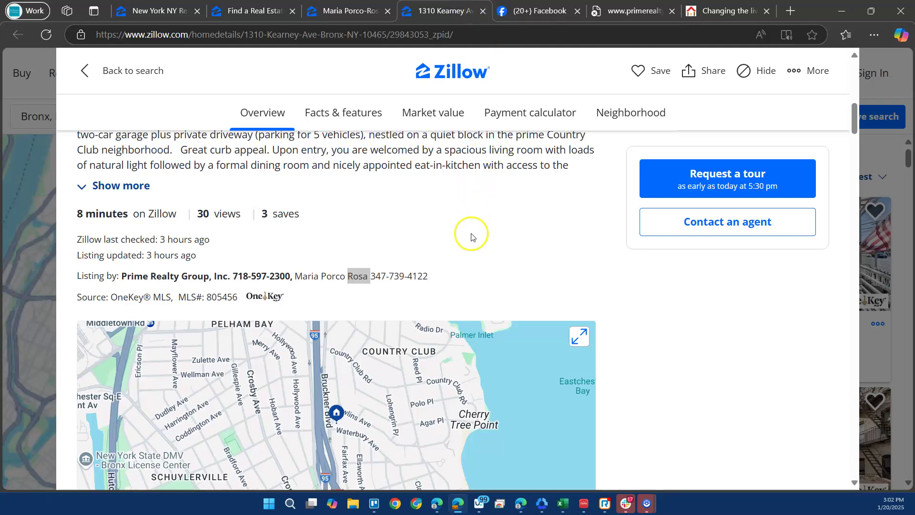
pyautogui.moveTo(124, 276); pyautogui.dragTo(228, 277)
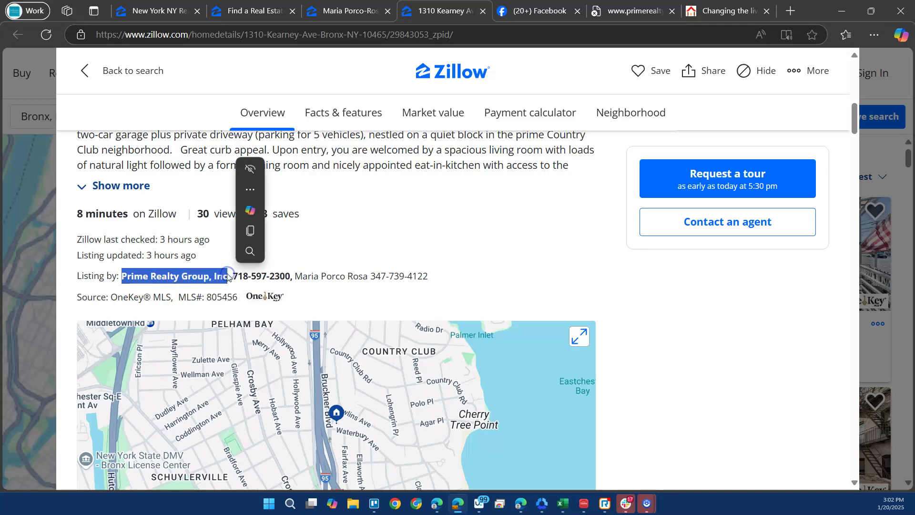
pyautogui.hotkey('ctrl', 'c')
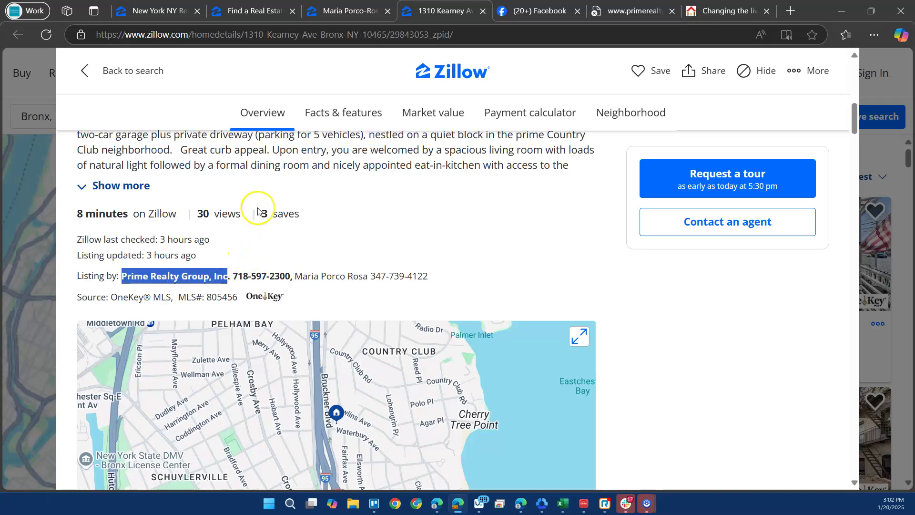
pyautogui.hotkey('ctrl', 'Tab')
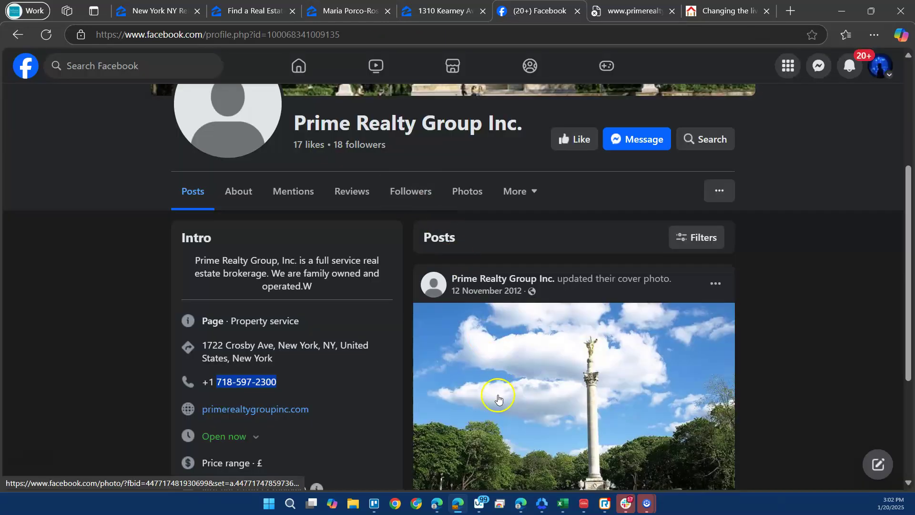
pyautogui.click(564, 505)
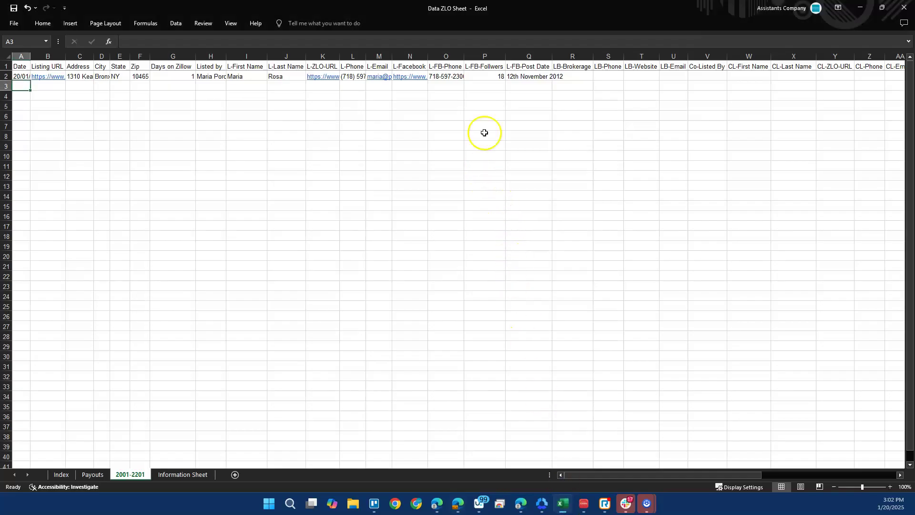
pyautogui.click(532, 77)
pyautogui.press('Tab')
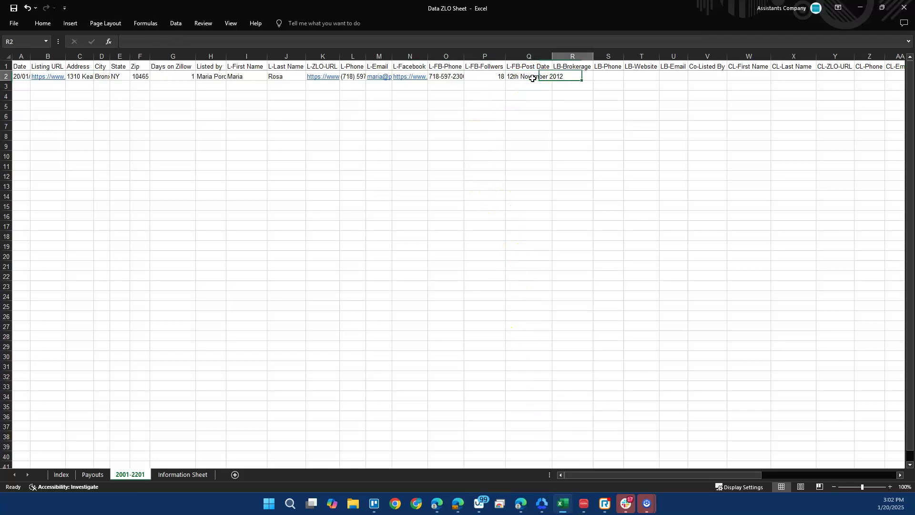
pyautogui.click(419, 41)
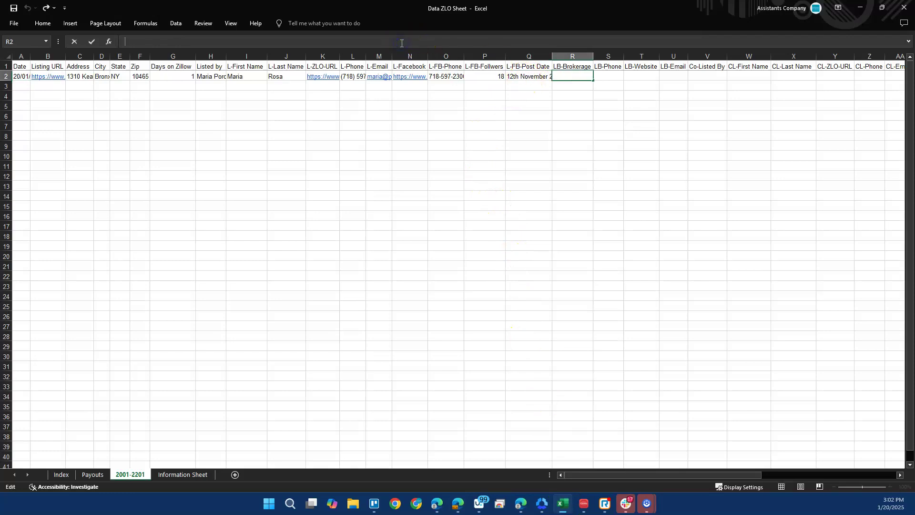
pyautogui.press('Tab')
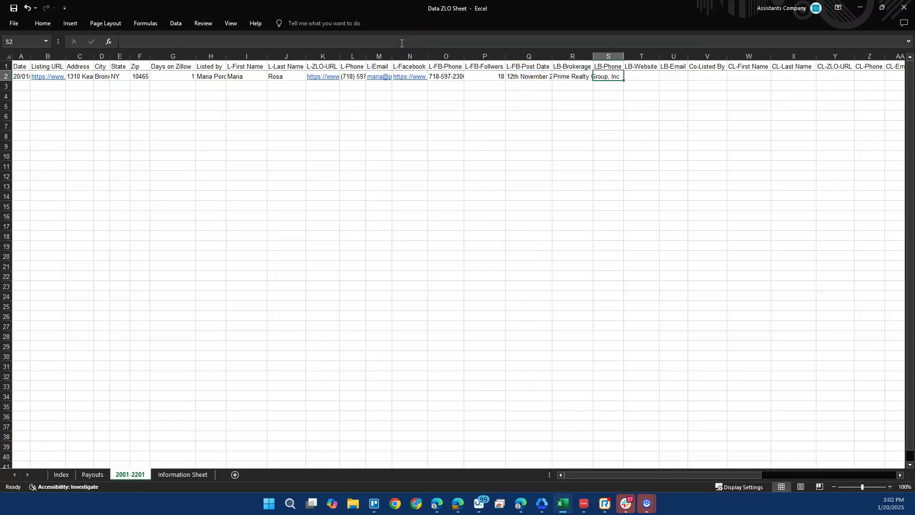
pyautogui.hotkey('alt', 'Tab')
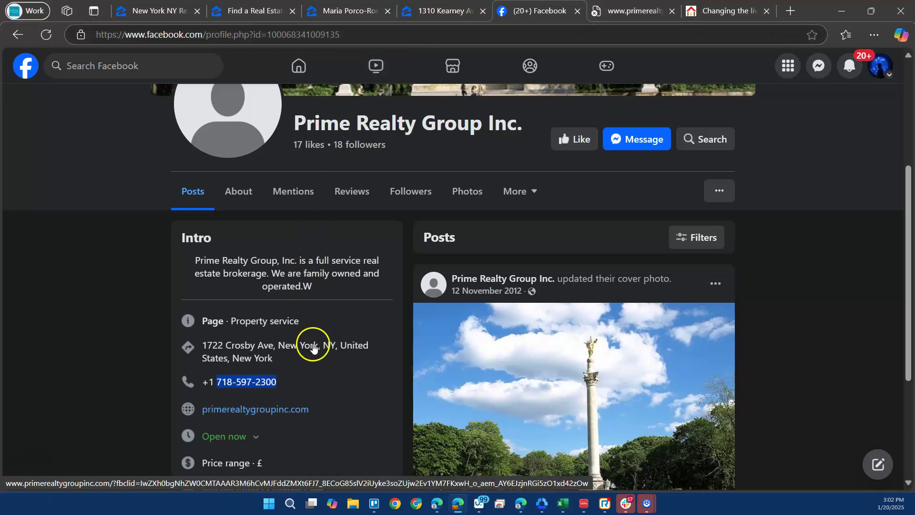
pyautogui.moveTo(305, 387); pyautogui.dragTo(221, 384)
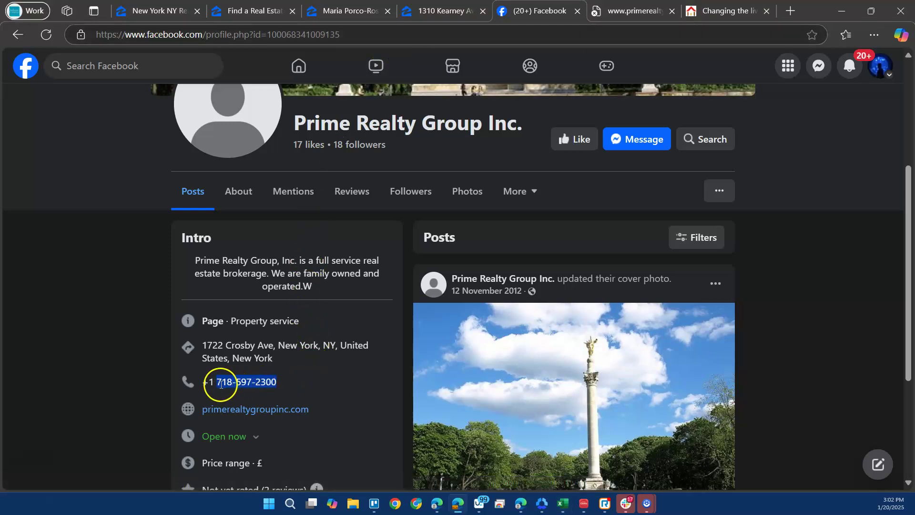
pyautogui.hotkey('ctrl', 'c')
pyautogui.hotkey('alt', 'Tab')
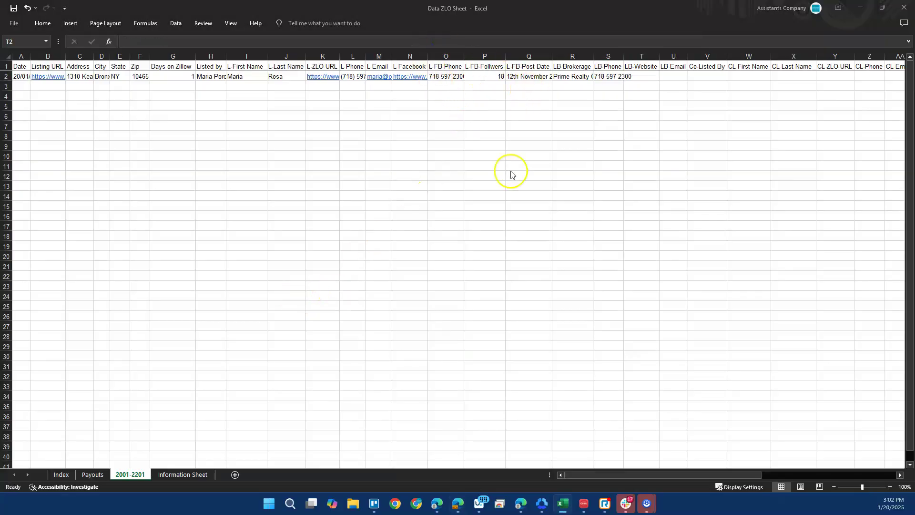
pyautogui.hotkey('alt', 'Tab')
pyautogui.moveTo(331, 410); pyautogui.dragTo(167, 411)
pyautogui.scroll(-1, 360, 409)
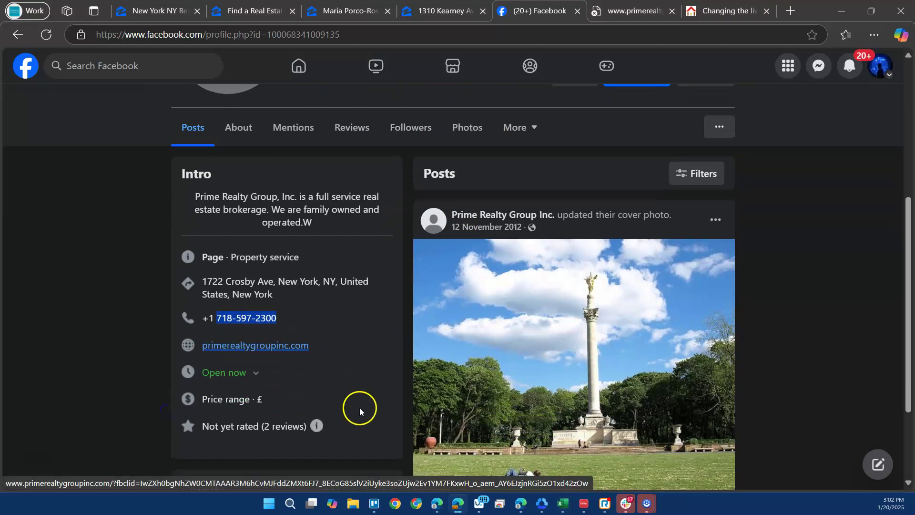
pyautogui.moveTo(355, 345); pyautogui.dragTo(249, 342)
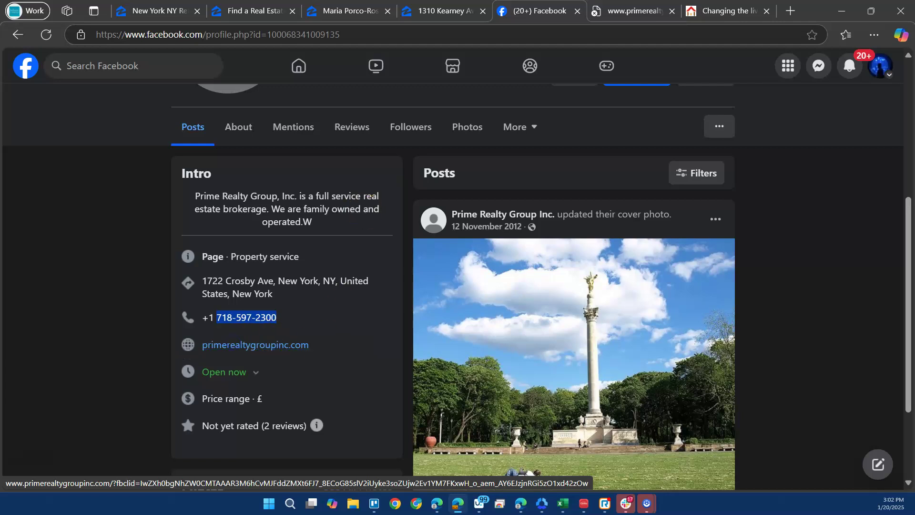
pyautogui.click(620, 11)
pyautogui.moveTo(213, 34); pyautogui.dragTo(77, 37)
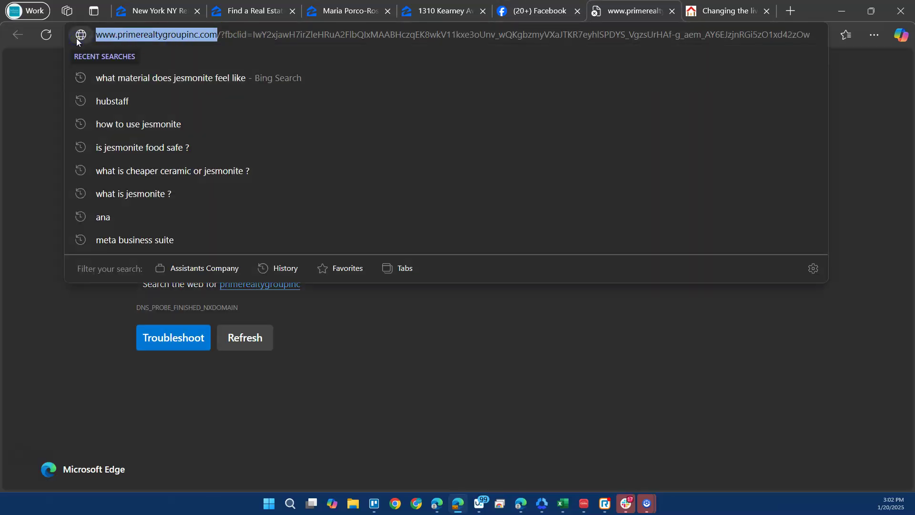
pyautogui.hotkey('alt', 'Tab')
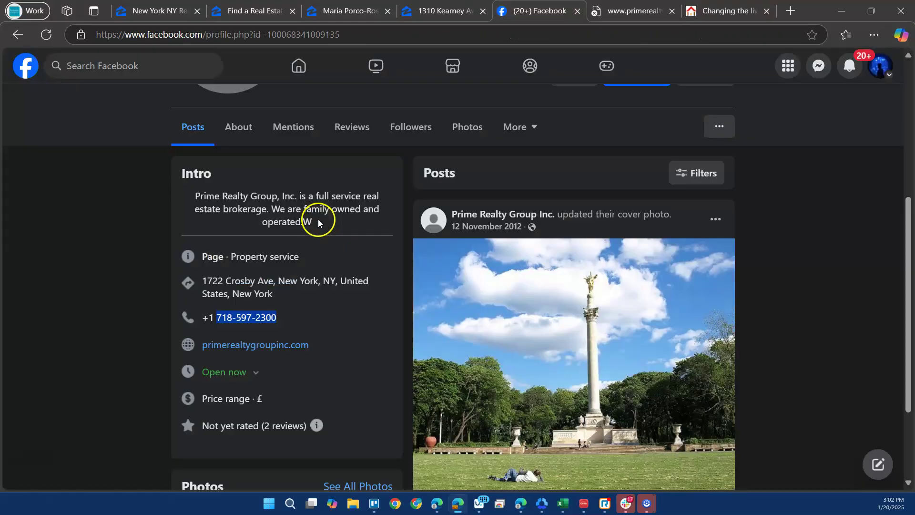
pyautogui.hotkey('alt', 'Tab')
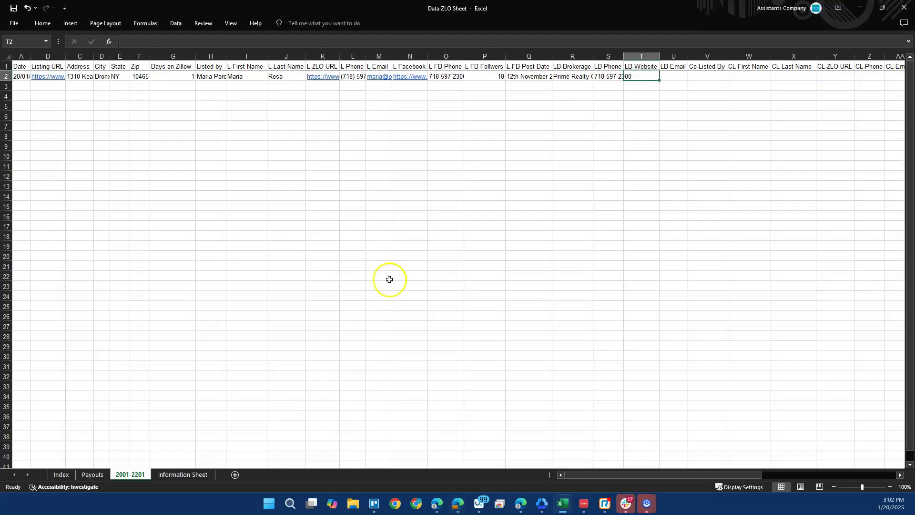
pyautogui.click(450, 40)
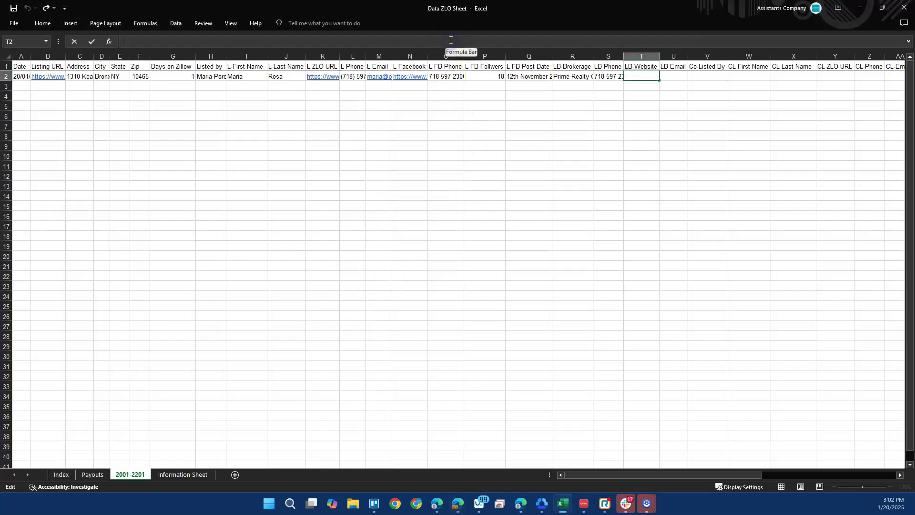
pyautogui.hotkey('ctrl', 'v')
pyautogui.press('Return')
# Compare the Facebook page with the filled row 2, then return to the start of the row.
pyautogui.hotkey('alt', 'Tab')
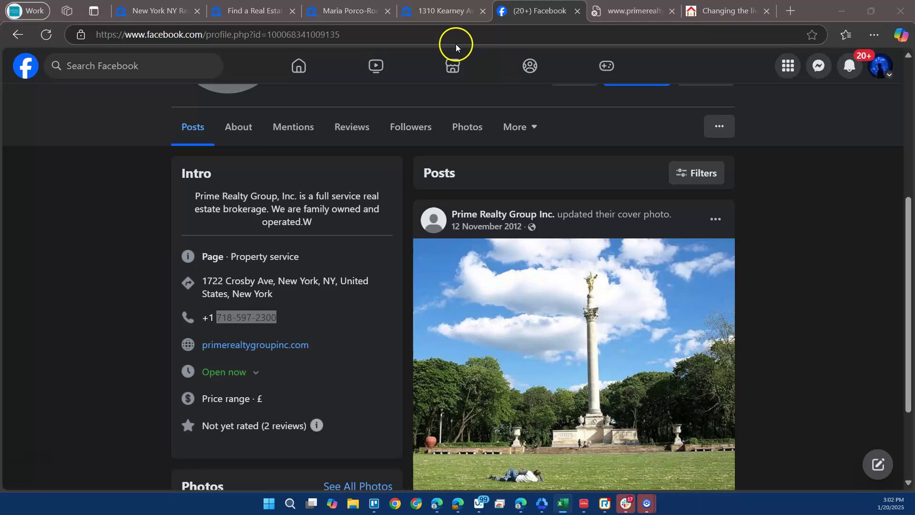
pyautogui.scroll(-1, 377, 318)
pyautogui.scroll(-1, 376, 317)
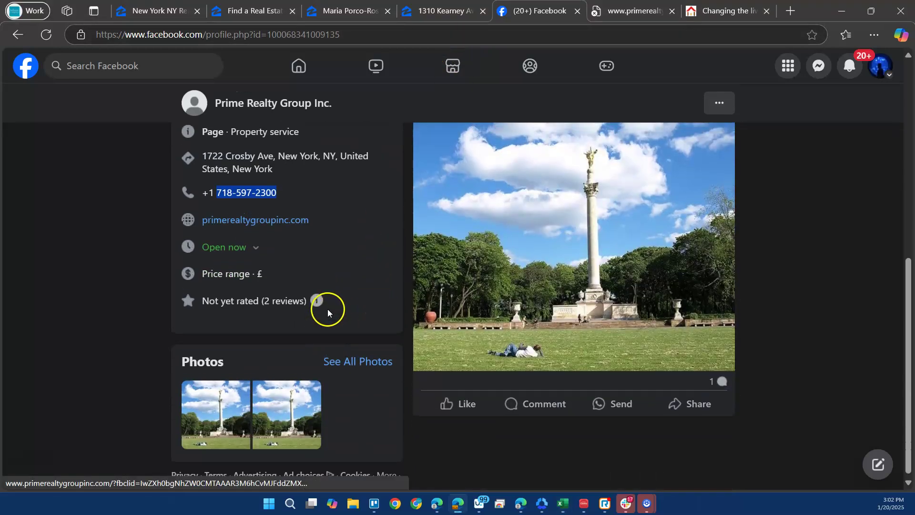
pyautogui.scroll(3, 327, 308)
pyautogui.hotkey('alt', 'Tab')
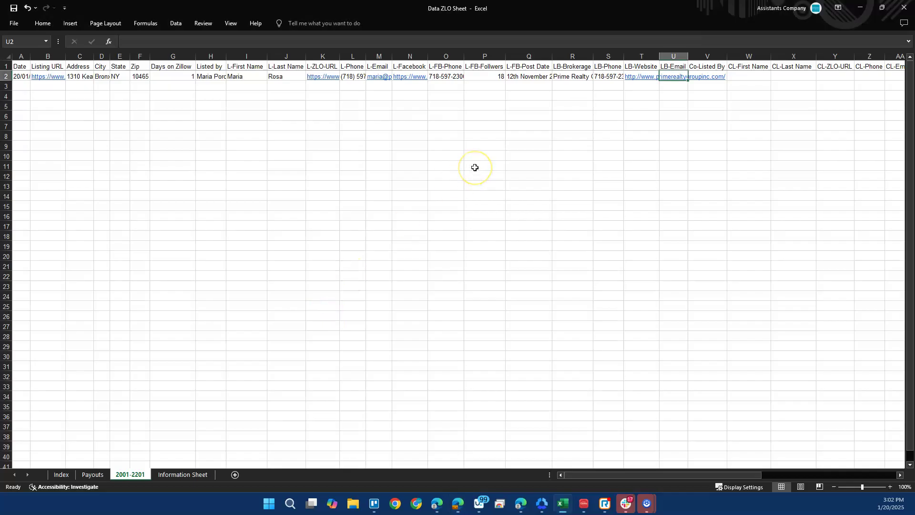
pyautogui.press('Right')
pyautogui.press('Right')
pyautogui.press('Right')
pyautogui.press('Right')
pyautogui.press('Right')
pyautogui.press('Right')
pyautogui.press('Right')
pyautogui.press('Right')
pyautogui.press('Right')
pyautogui.press('Right')
pyautogui.press('Right')
pyautogui.press('Right')
pyautogui.press('Right')
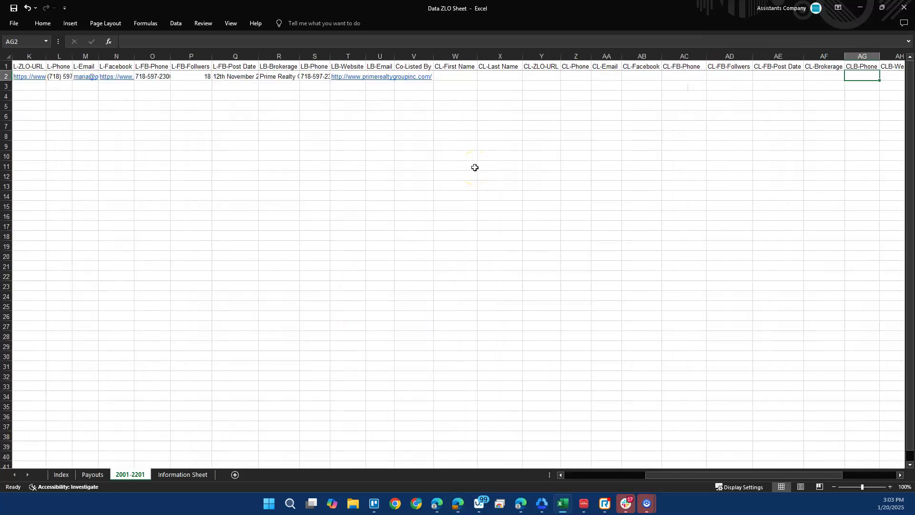
pyautogui.press('Right')
pyautogui.press('Right')
pyautogui.press('Right')
pyautogui.press('Left')
pyautogui.press('Left')
pyautogui.press('Left')
pyautogui.press('Left')
pyautogui.press('Left')
pyautogui.press('Left')
pyautogui.press('Left')
pyautogui.press('Left')
pyautogui.press('Left')
pyautogui.press('Left')
pyautogui.press('Left')
pyautogui.press('Left')
pyautogui.press('Left')
pyautogui.press('Left')
pyautogui.press('Left')
pyautogui.press('Left')
pyautogui.press('Left')
pyautogui.press('Left')
pyautogui.press('Left')
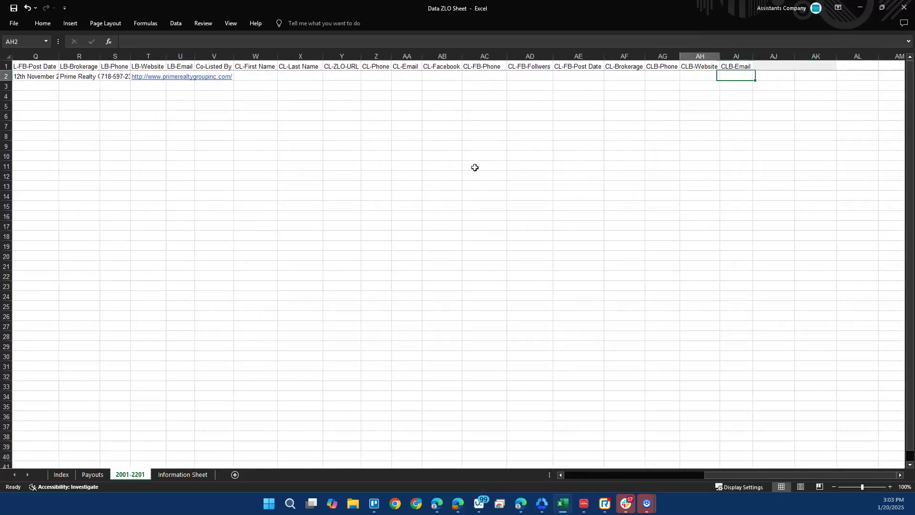
pyautogui.press('Left')
pyautogui.press('Left')
pyautogui.press('Left')
pyautogui.press('Left')
pyautogui.press('Left')
pyautogui.press('Left')
pyautogui.press('Left')
pyautogui.press('Left')
pyautogui.press('Left')
pyautogui.press('Left')
pyautogui.press('Left')
pyautogui.press('Left')
pyautogui.press('Left')
pyautogui.press('Left')
pyautogui.press('Left')
pyautogui.press('Left')
pyautogui.press('Left')
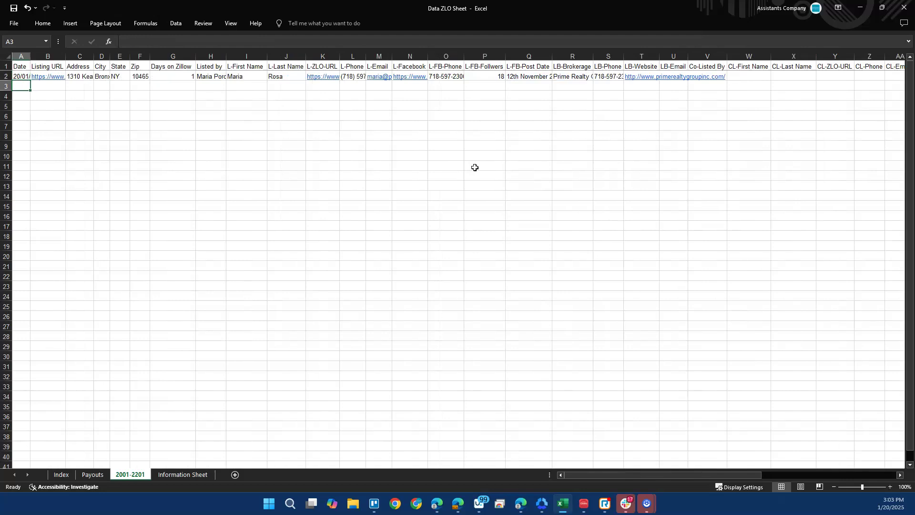
pyautogui.hotkey('alt', 'Tab')
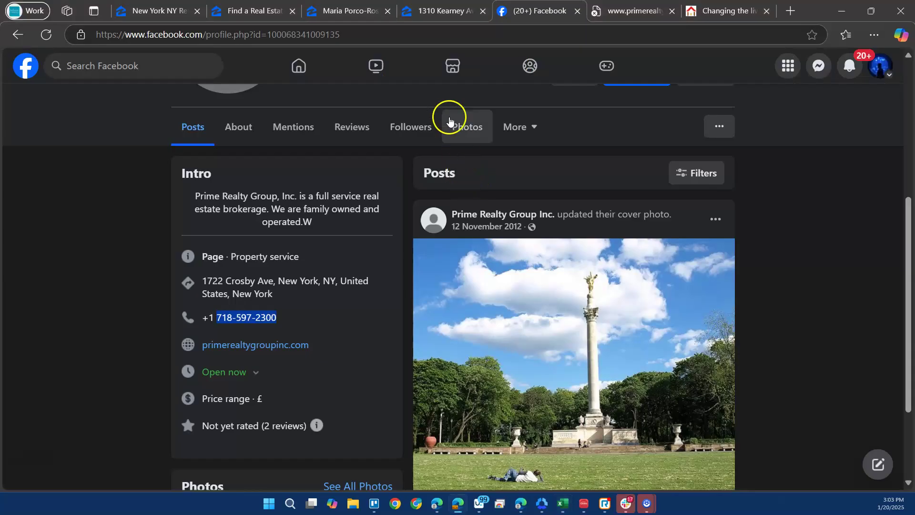
pyautogui.click(675, 13)
pyautogui.click(674, 13)
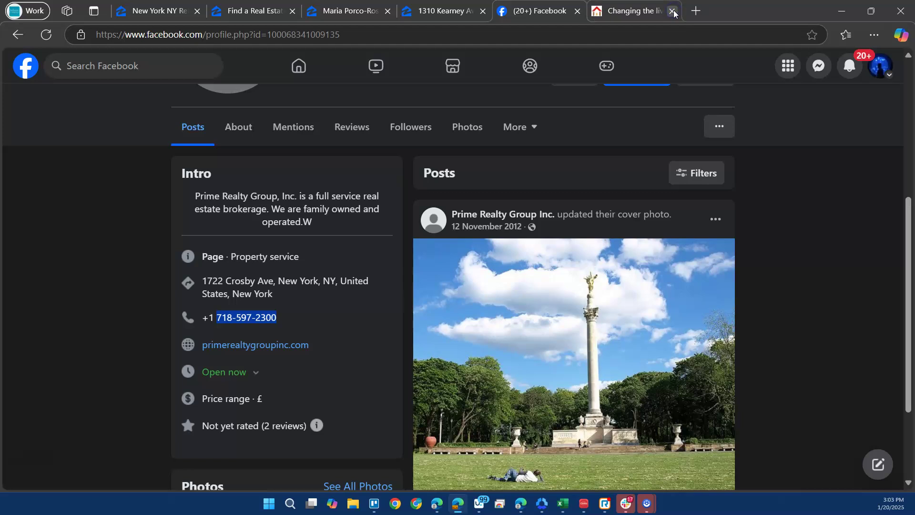
pyautogui.click(673, 12)
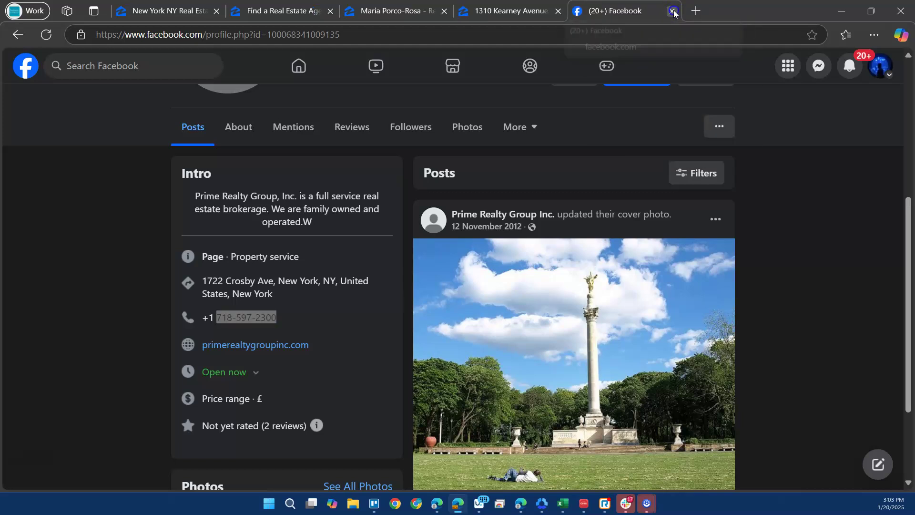
pyautogui.click(674, 12)
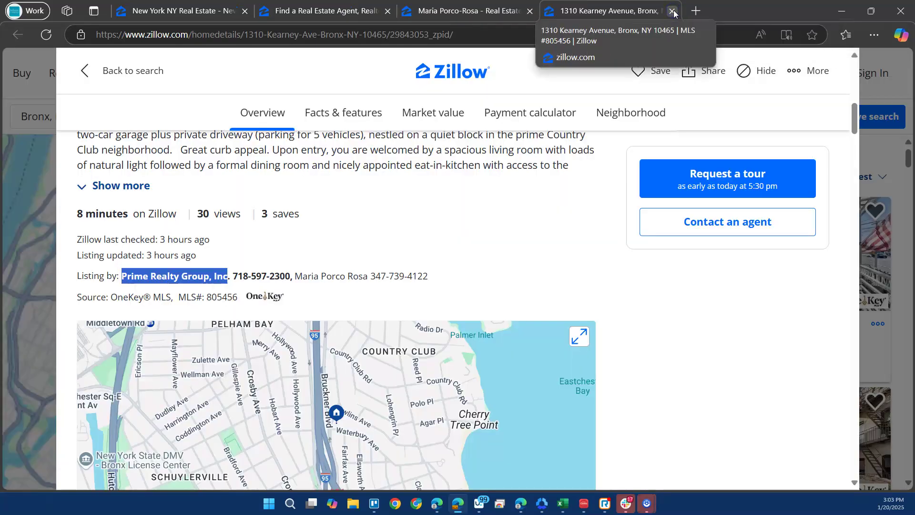
pyautogui.click(672, 11)
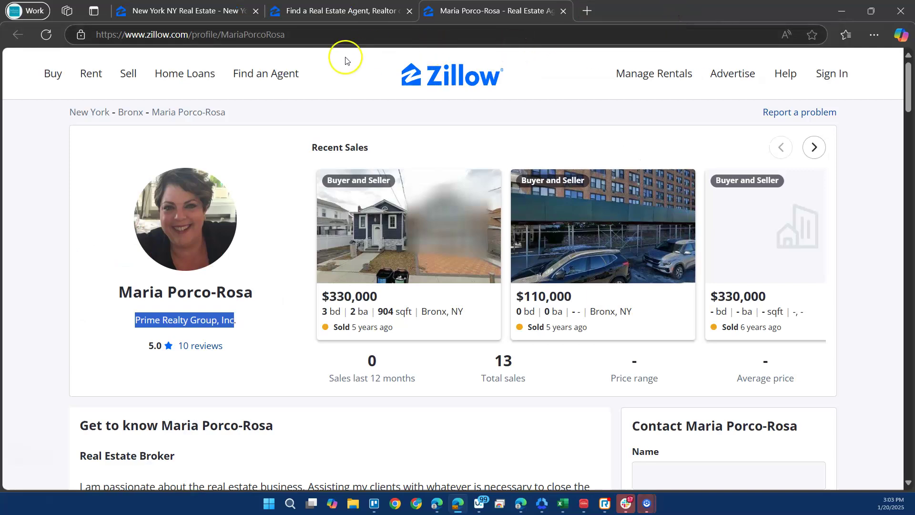
pyautogui.click(562, 11)
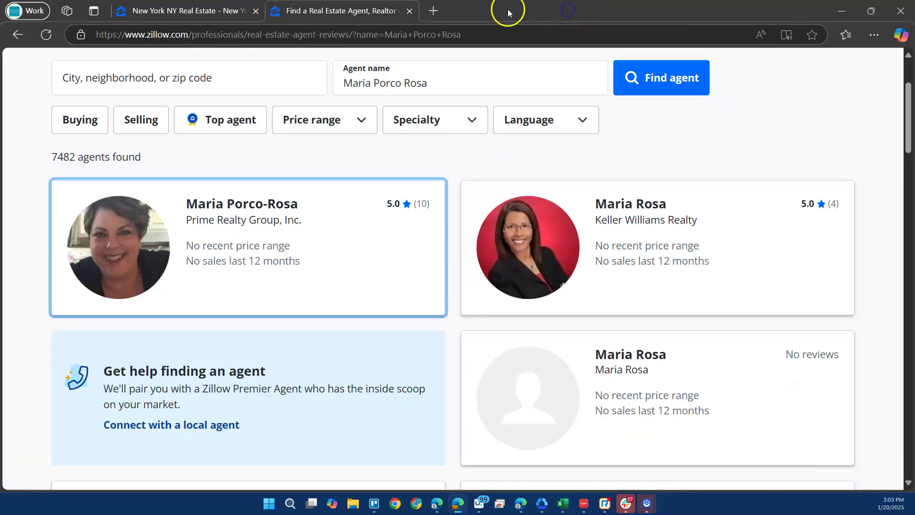
pyautogui.click(210, 5)
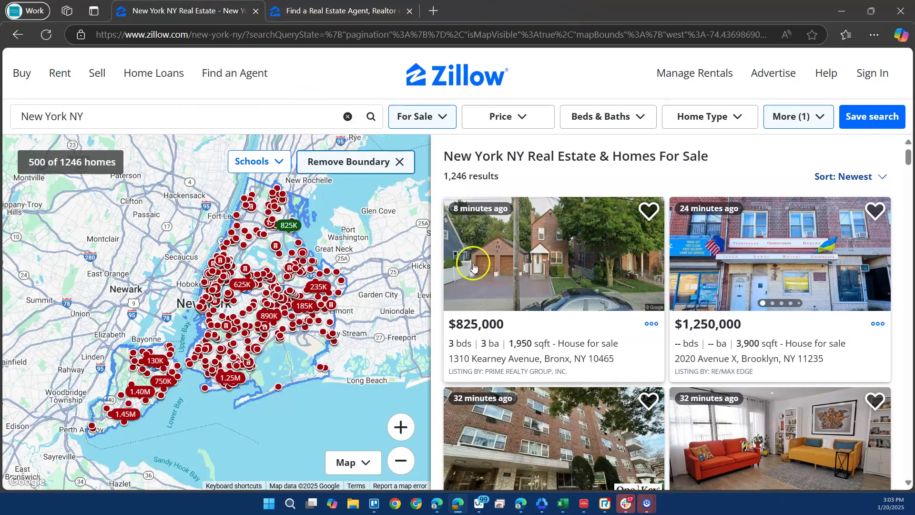
pyautogui.rightClick(738, 244)
pyautogui.click(646, 72)
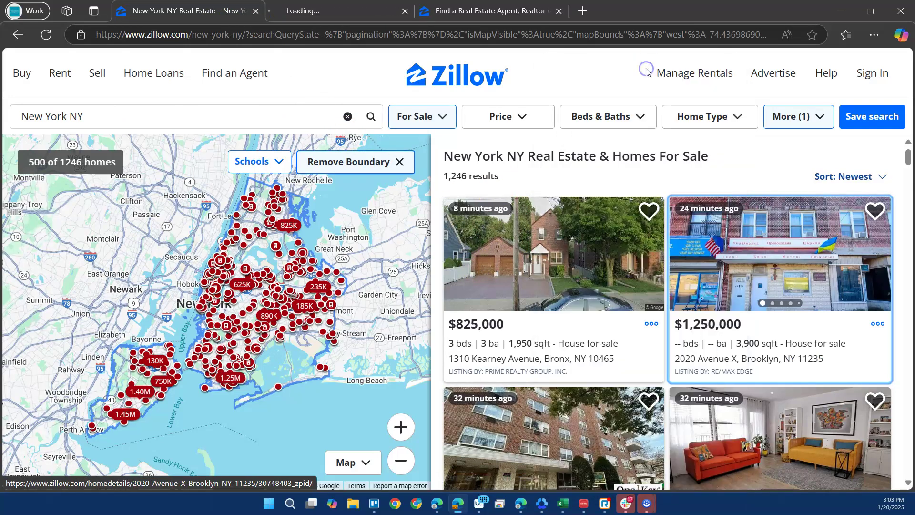
pyautogui.hotkey('ctrl', 'Tab')
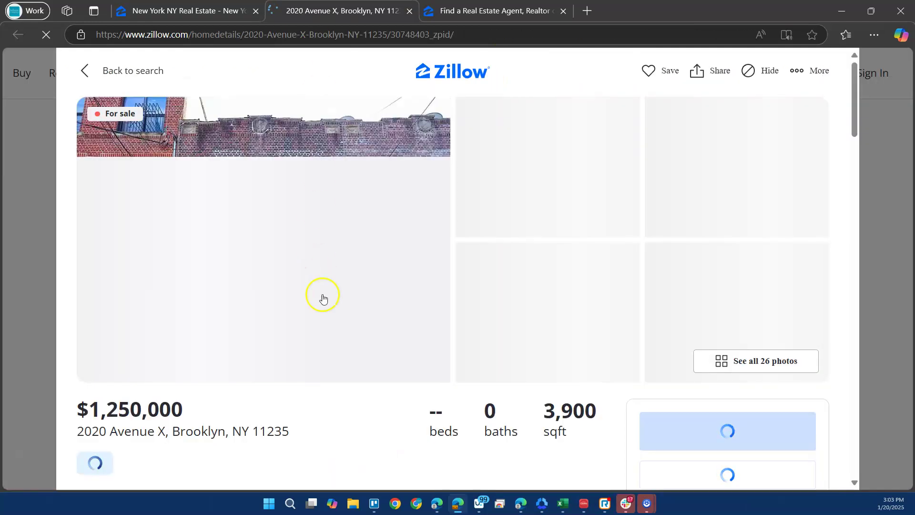
pyautogui.scroll(-3, 327, 314)
pyautogui.scroll(-3, 327, 317)
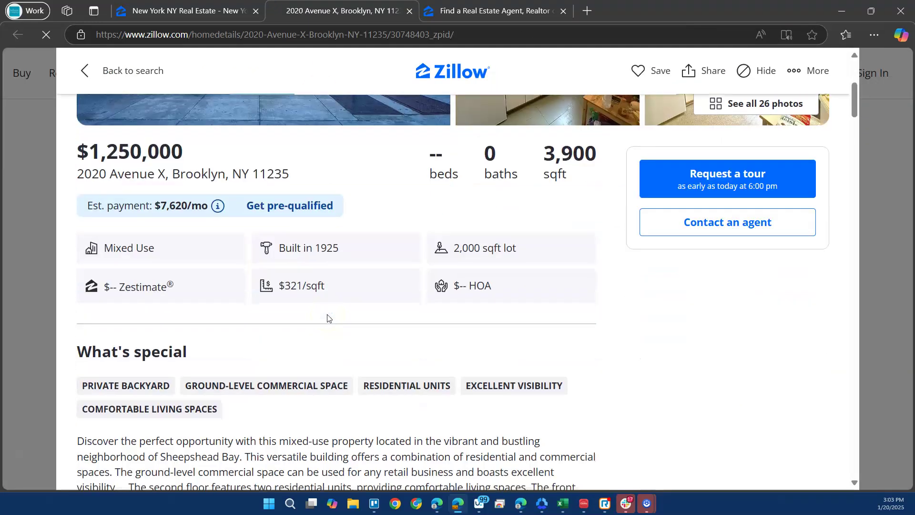
pyautogui.scroll(-4, 326, 317)
pyautogui.scroll(-3, 327, 318)
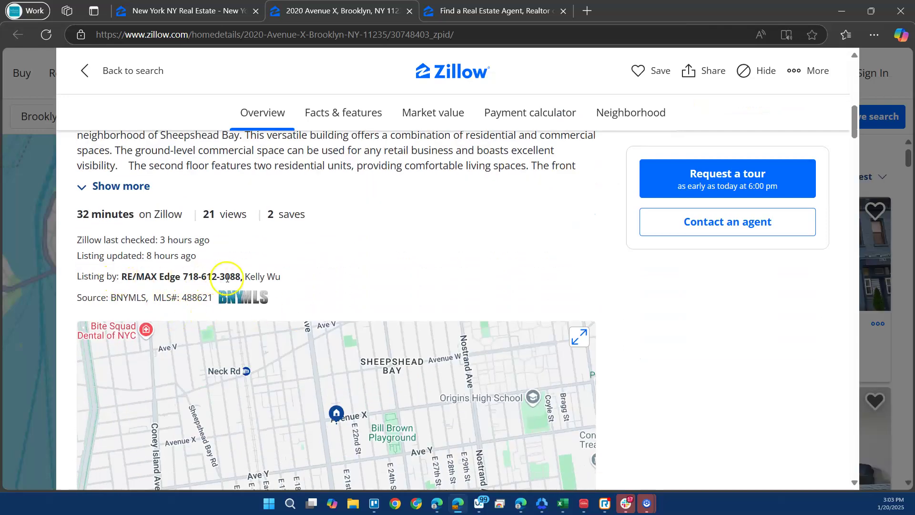
pyautogui.moveTo(252, 277); pyautogui.dragTo(285, 277)
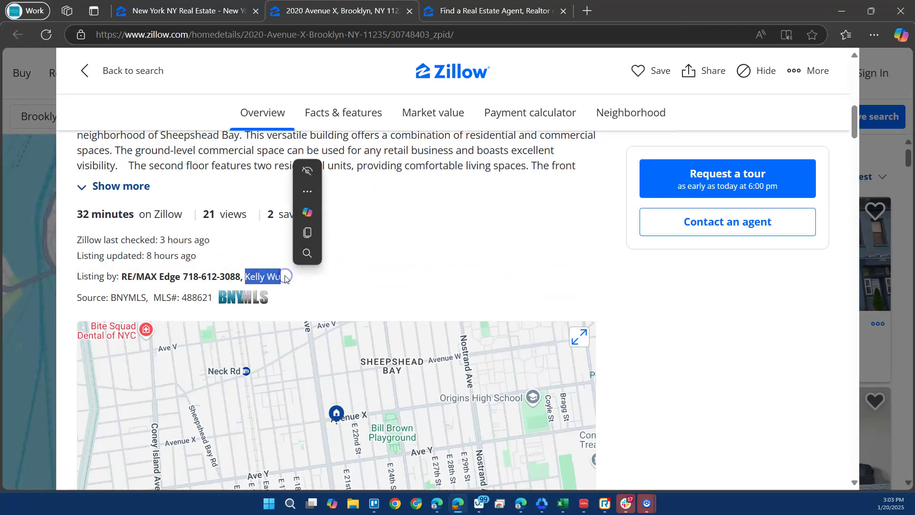
pyautogui.hotkey('ctrl', 'c')
pyautogui.click(455, 13)
# Search Zillow agents for the pasted agent name, limited to New York, NY.
pyautogui.moveTo(436, 210); pyautogui.dragTo(331, 213)
pyautogui.hotkey('ctrl', 'v')
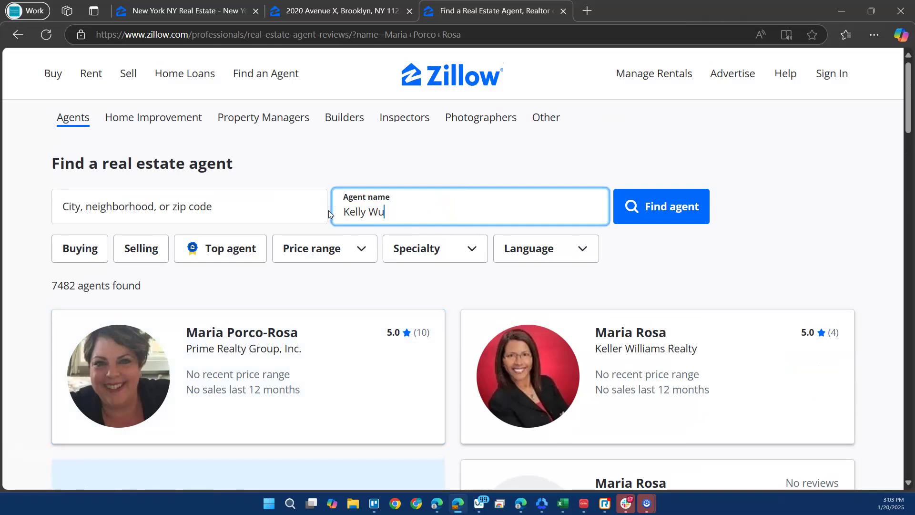
pyautogui.click(186, 211)
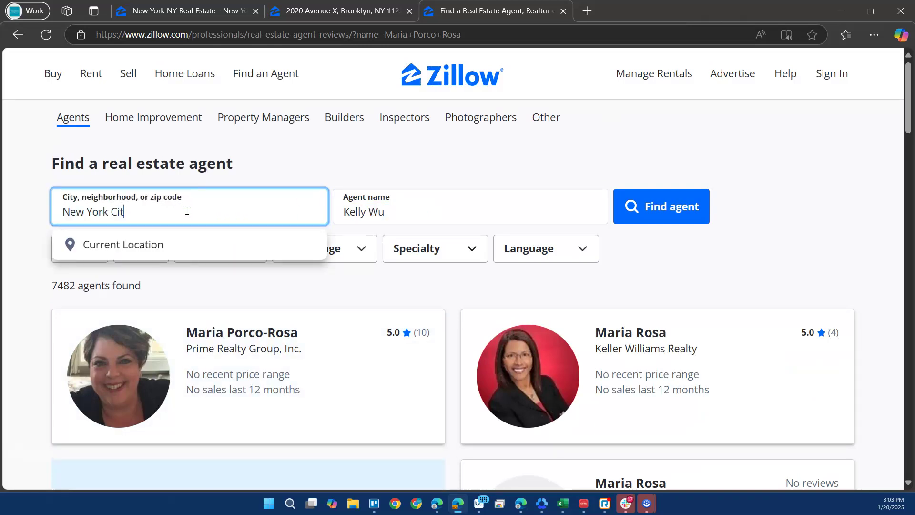
pyautogui.press('Escape')
pyautogui.press('Return')
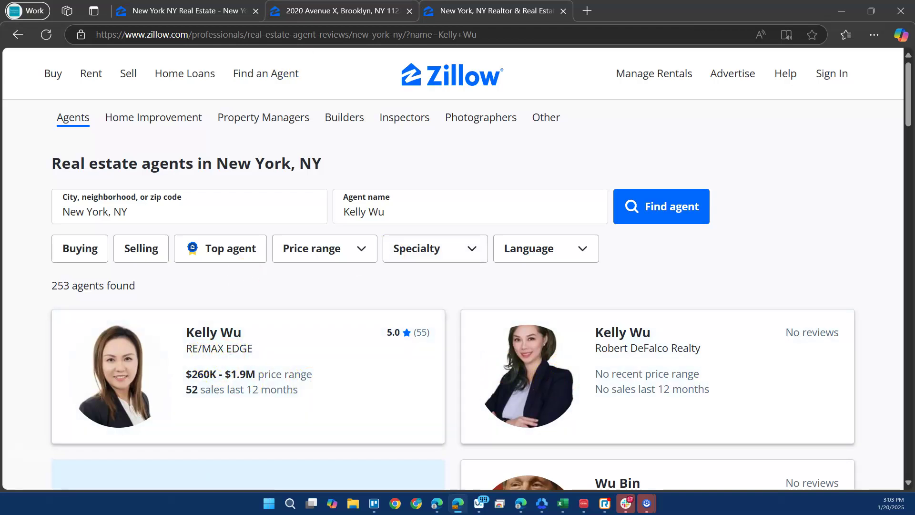
# Check the listing's brokerage, RE/MAX Edge, against the agent search results.
pyautogui.click(274, 7)
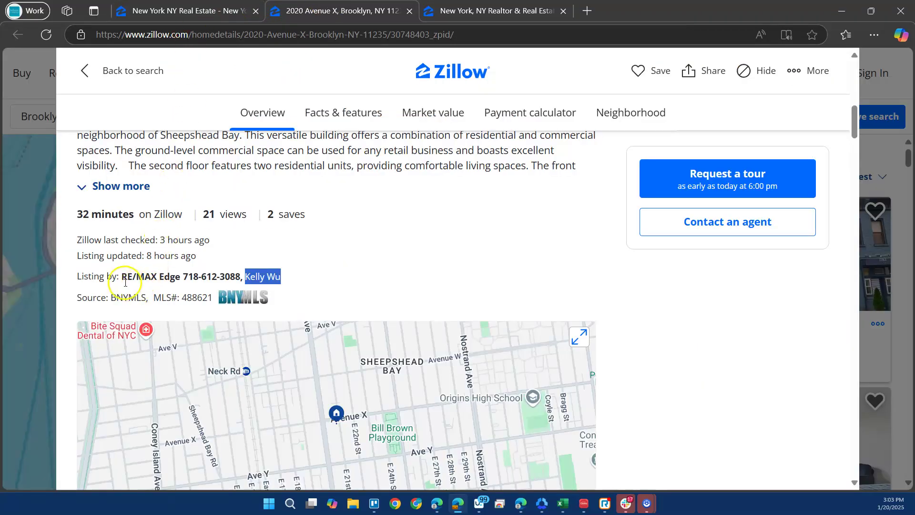
pyautogui.moveTo(123, 277); pyautogui.dragTo(174, 276)
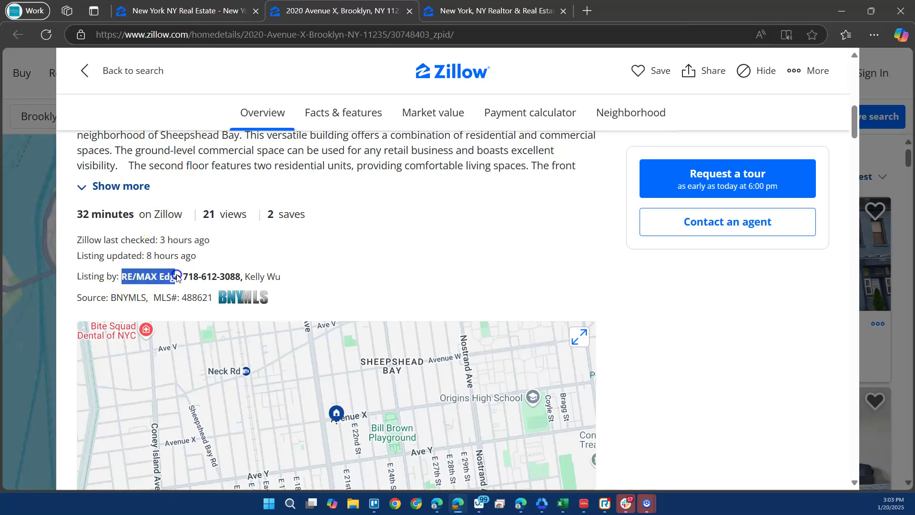
pyautogui.click(495, 11)
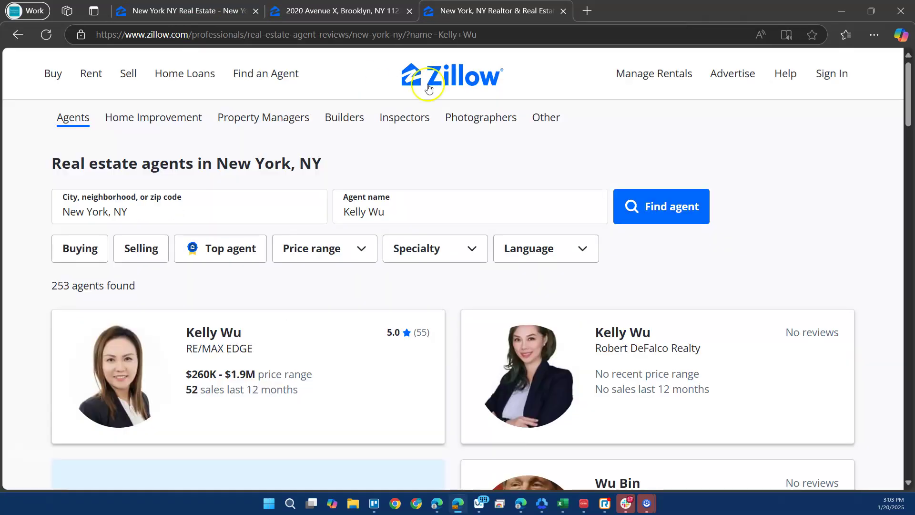
# Open the top RE/MAX EDGE agent's profile in a new tab and scroll to its contact details.
pyautogui.rightClick(288, 339)
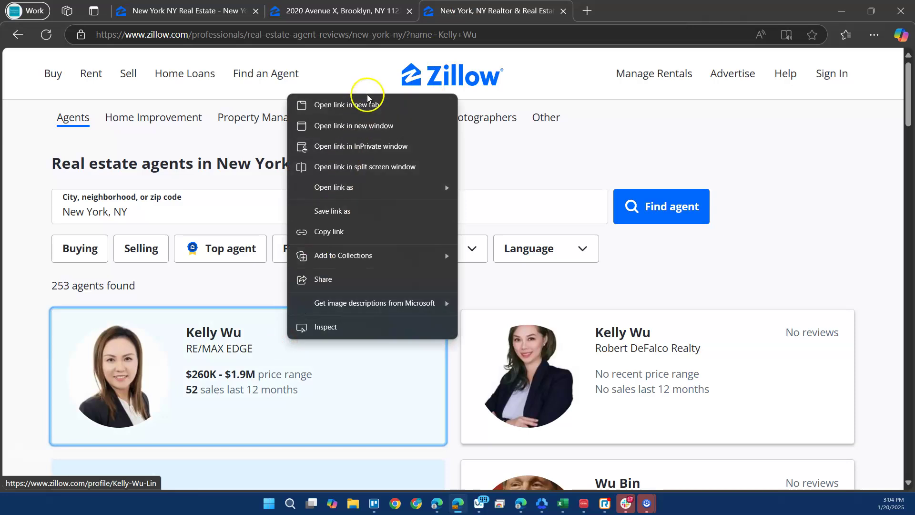
pyautogui.click(368, 99)
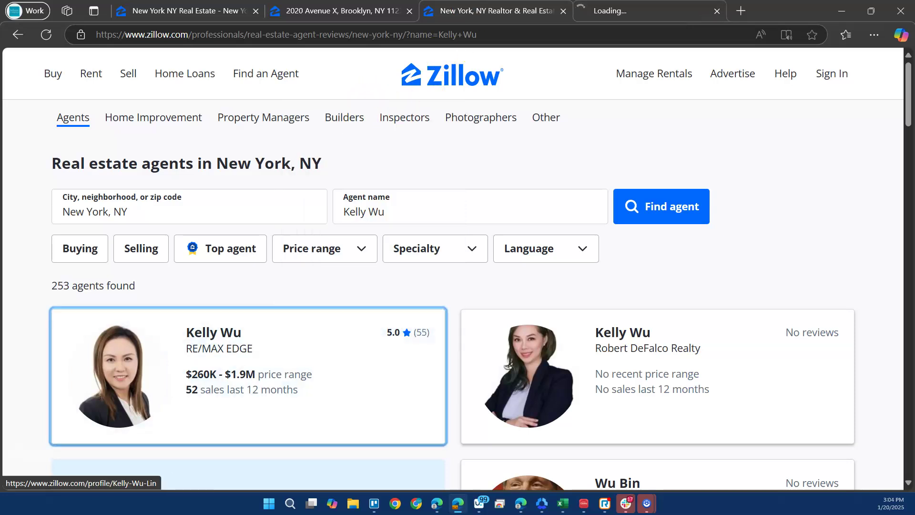
pyautogui.click(629, 10)
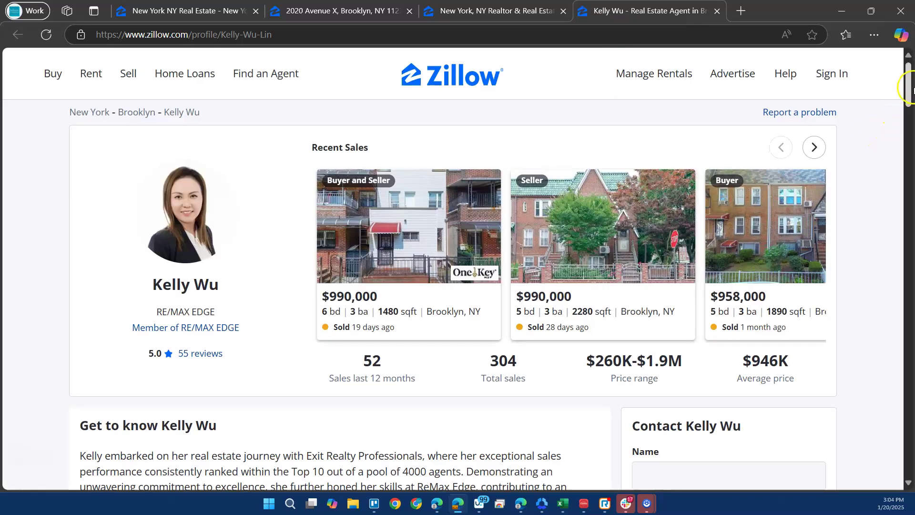
pyautogui.moveTo(908, 84); pyautogui.dragTo(908, 454)
pyautogui.scroll(10, 820, 343)
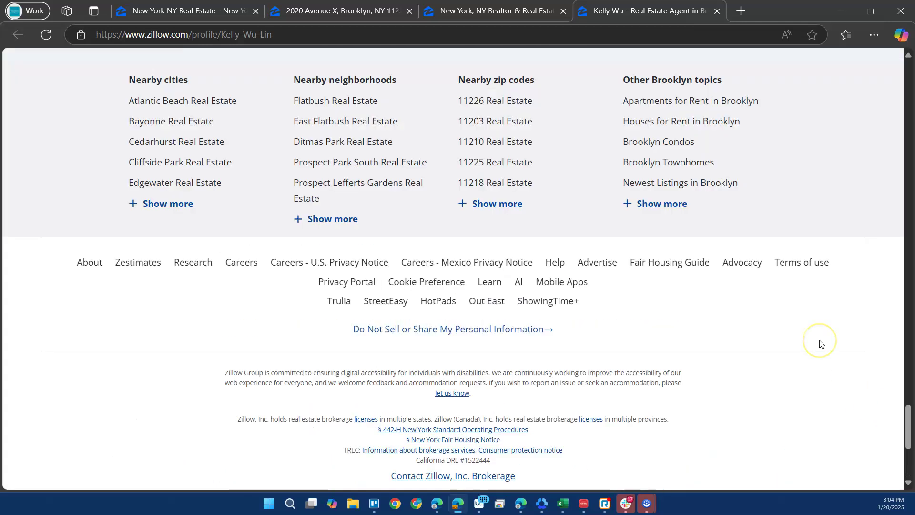
pyautogui.click(720, 237)
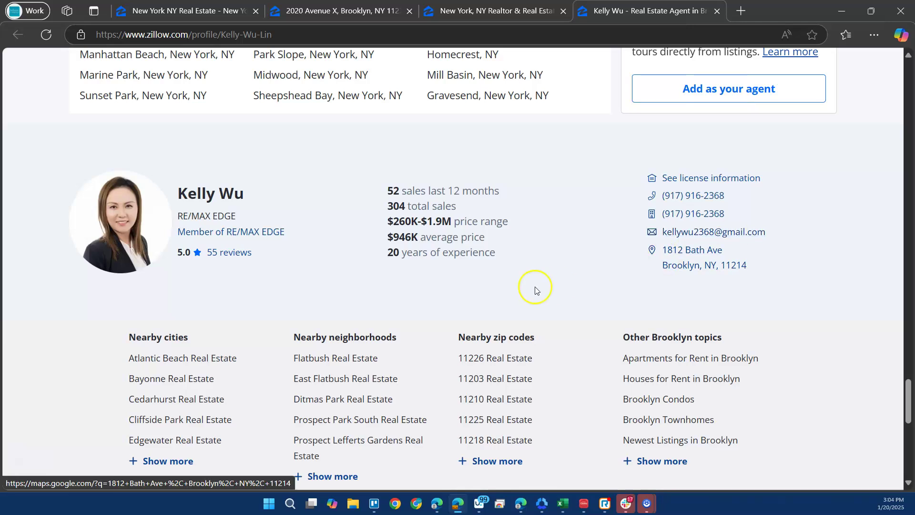
pyautogui.click(438, 196)
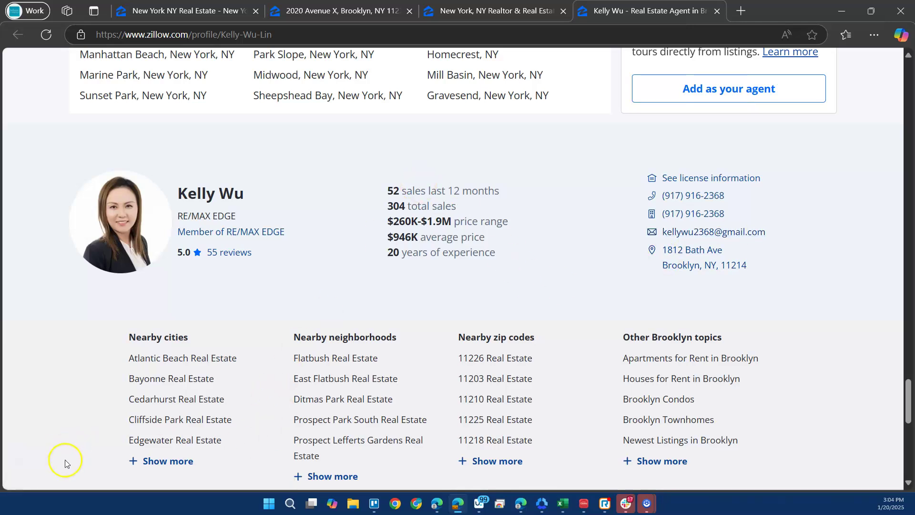